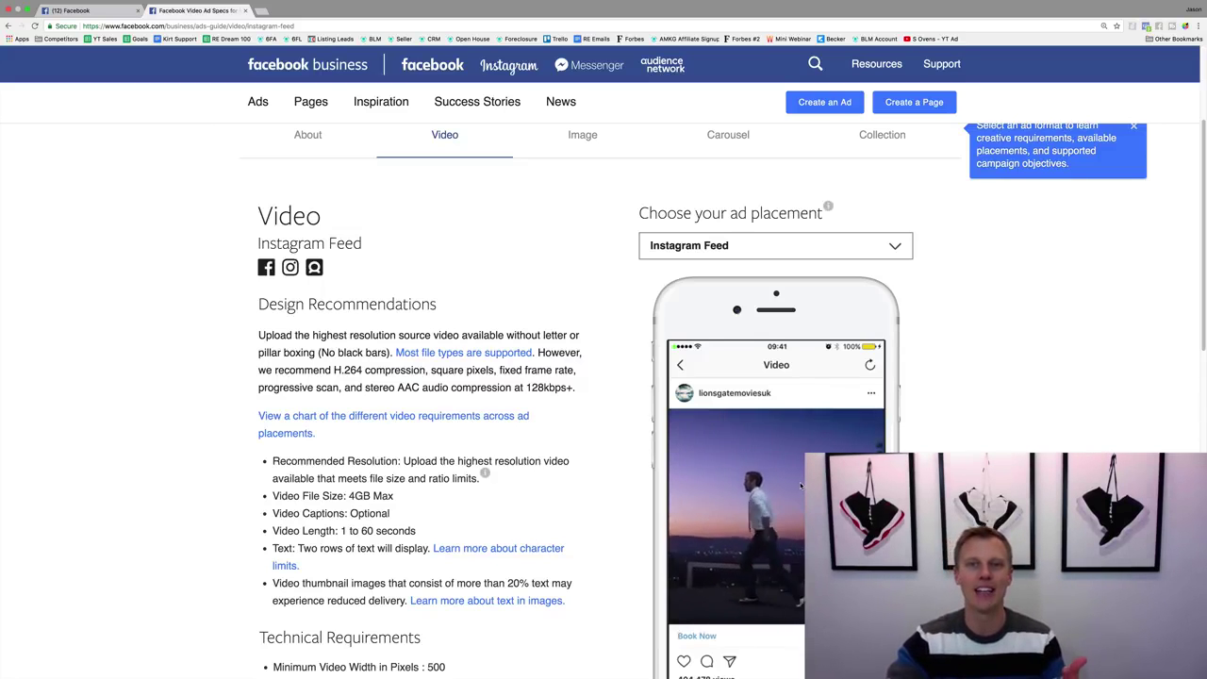
- Examine the Instagram Feed placement's design recommendations and technical requirements for video ads, including the allowed video length
{"action": "left_click", "coordinate": [811, 245]}
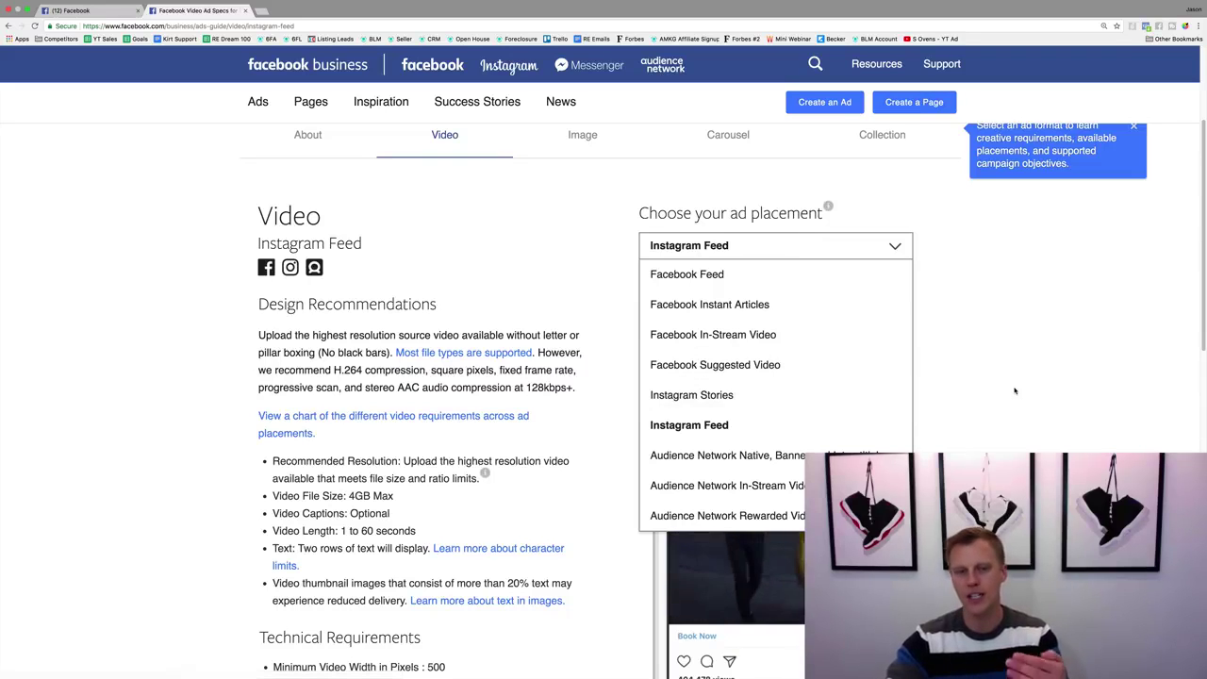
{"action": "left_click", "coordinate": [697, 424]}
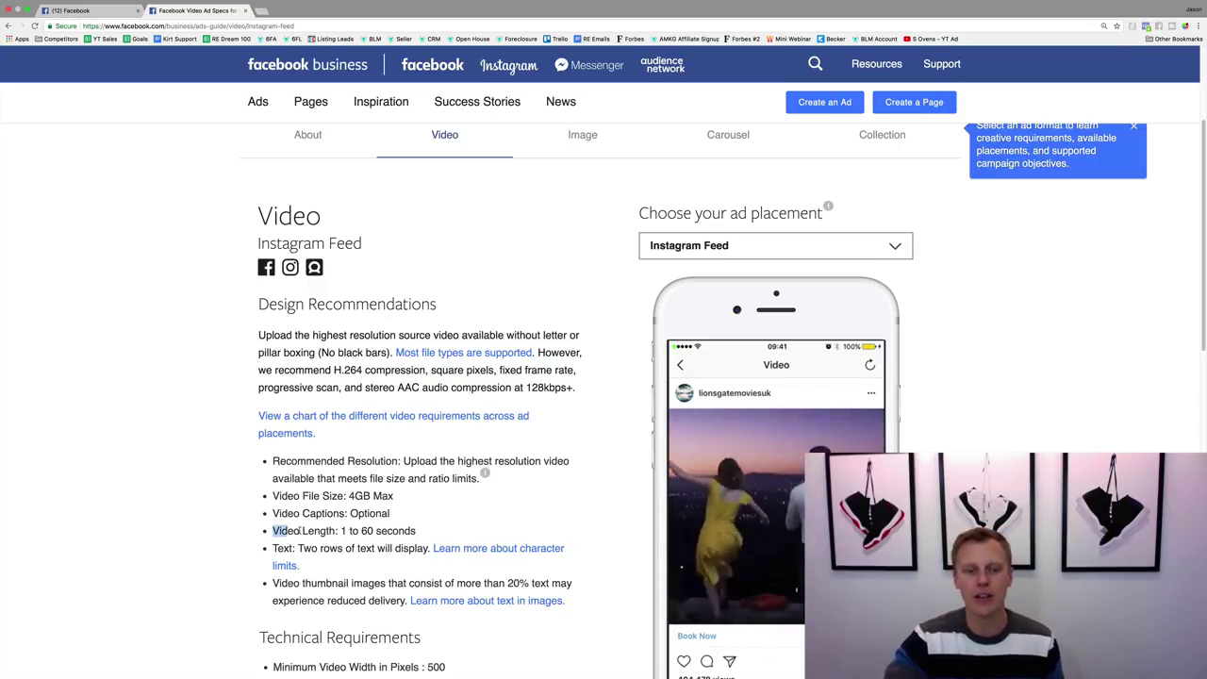
{"action": "left_click_drag", "start_coordinate": [299, 531], "coordinate": [422, 532]}
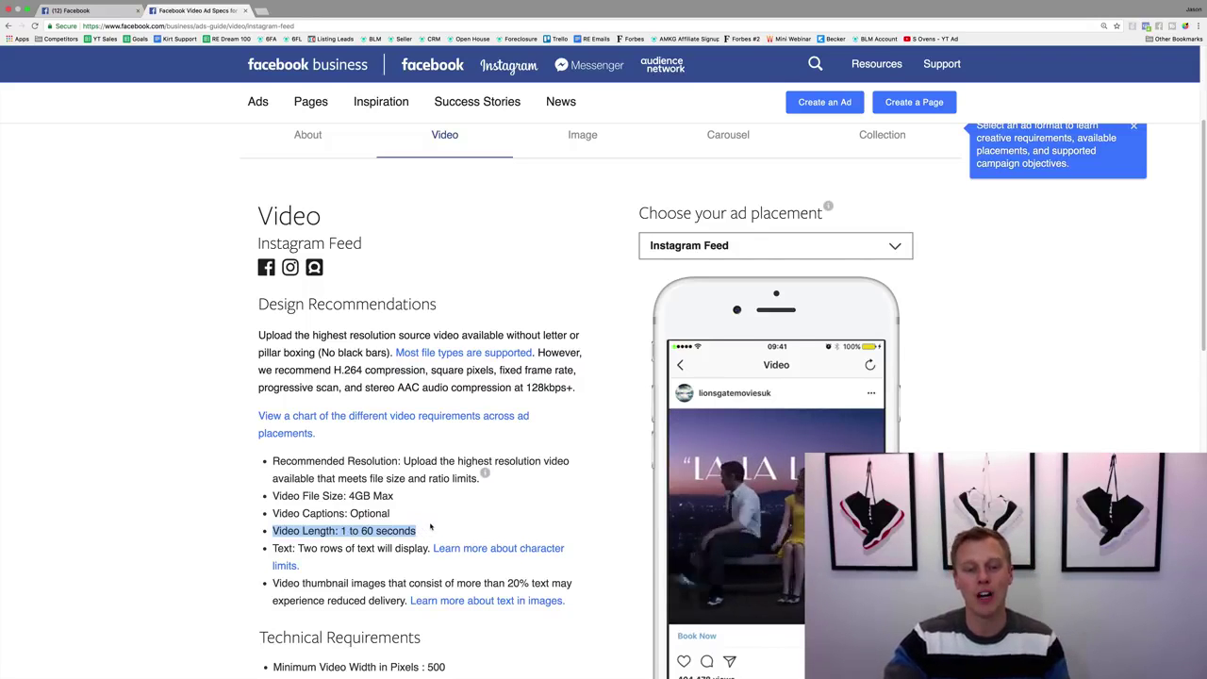
{"action": "left_click", "coordinate": [433, 528]}
{"action": "scroll", "coordinate": [433, 528], "scroll_direction": "down", "scroll_amount": 5}
{"action": "scroll", "coordinate": [377, 377], "scroll_direction": "up", "scroll_amount": 1}
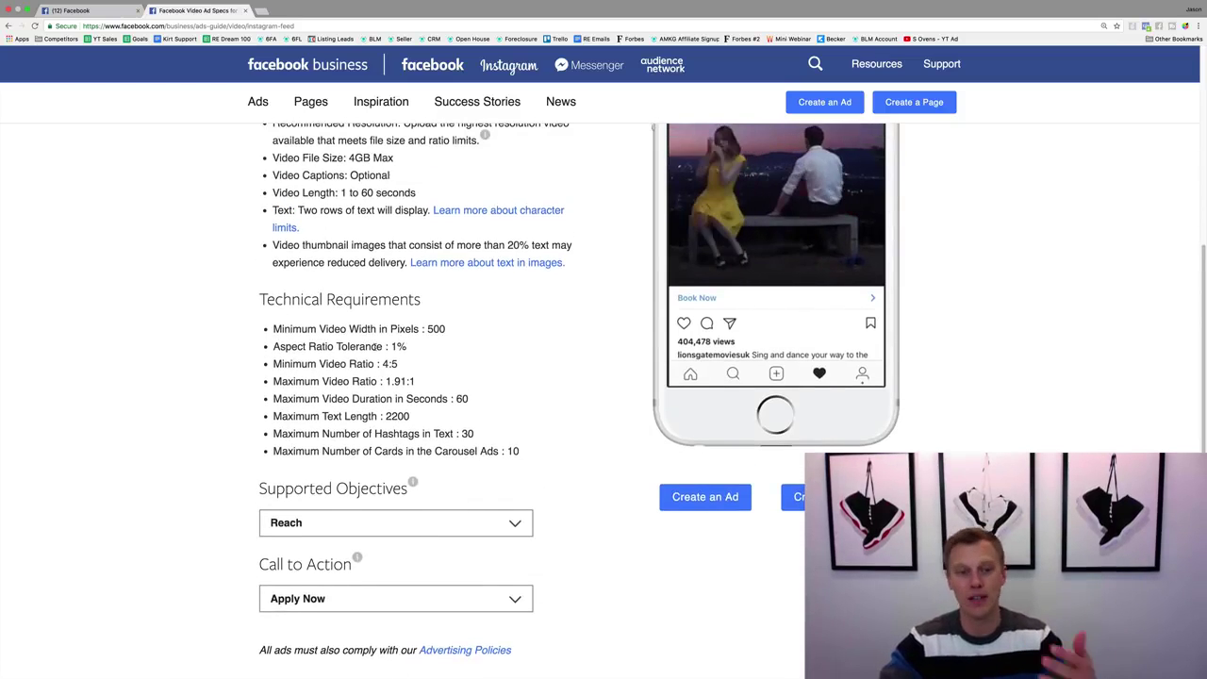
{"action": "scroll", "coordinate": [369, 346], "scroll_direction": "up", "scroll_amount": 1}
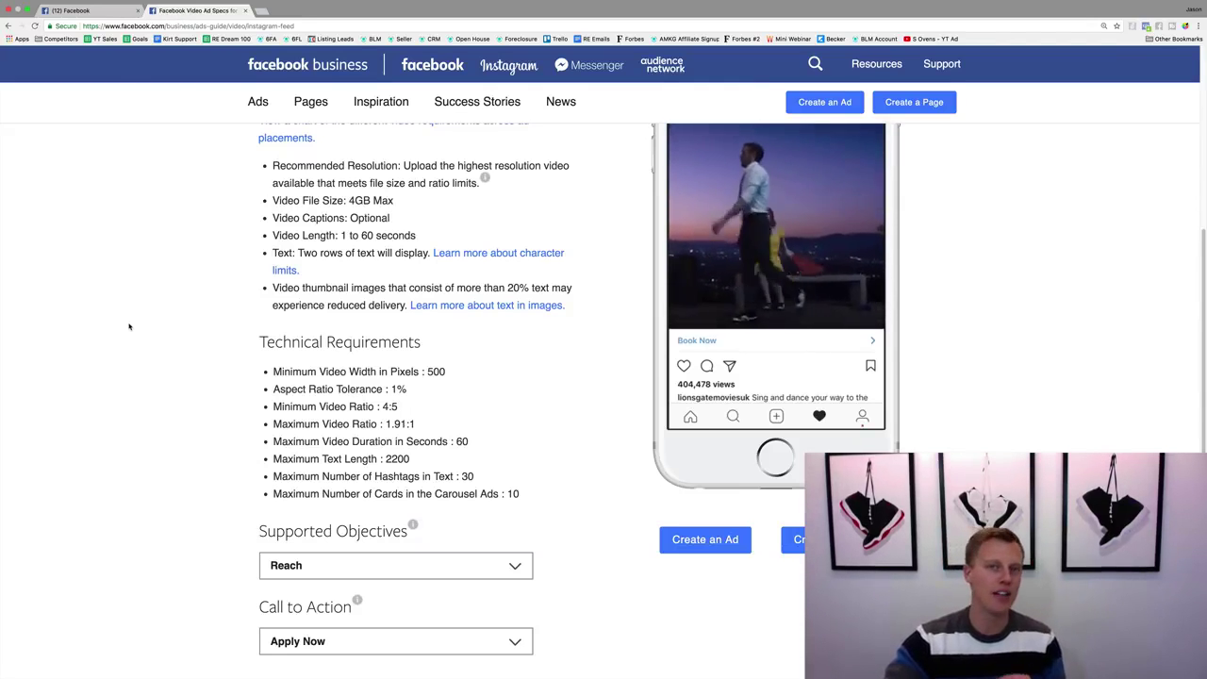
{"action": "scroll", "coordinate": [130, 326], "scroll_direction": "up", "scroll_amount": 8}
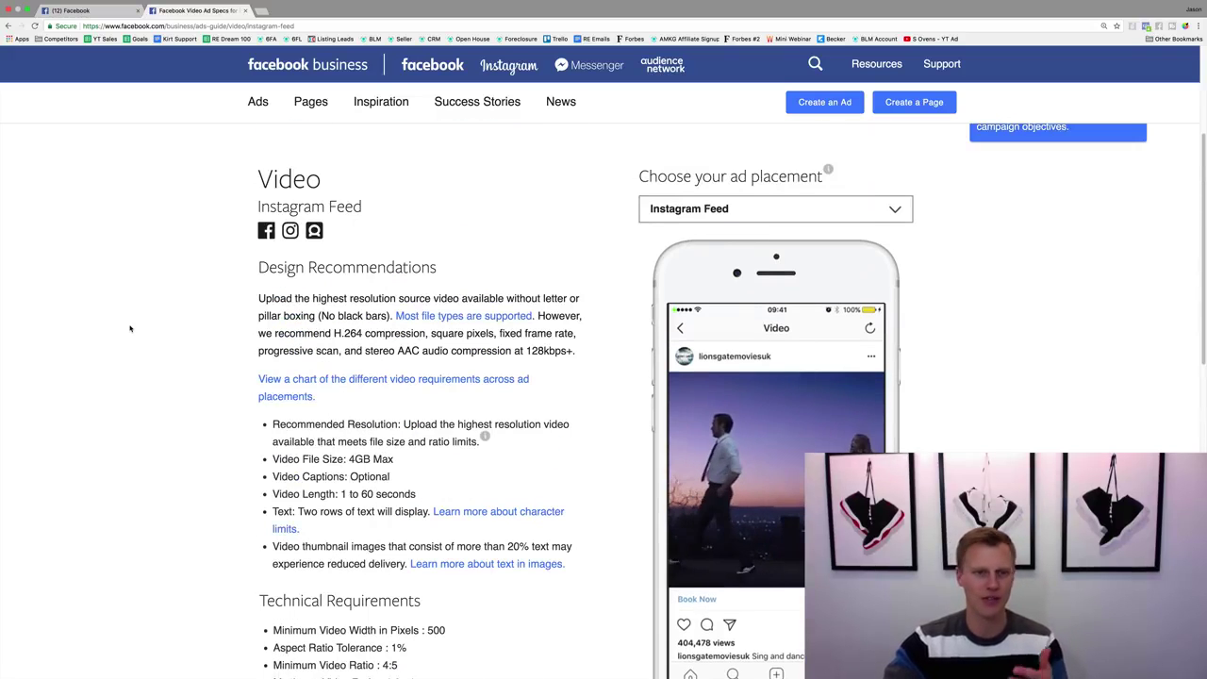
{"action": "scroll", "coordinate": [132, 330], "scroll_direction": "up", "scroll_amount": 1}
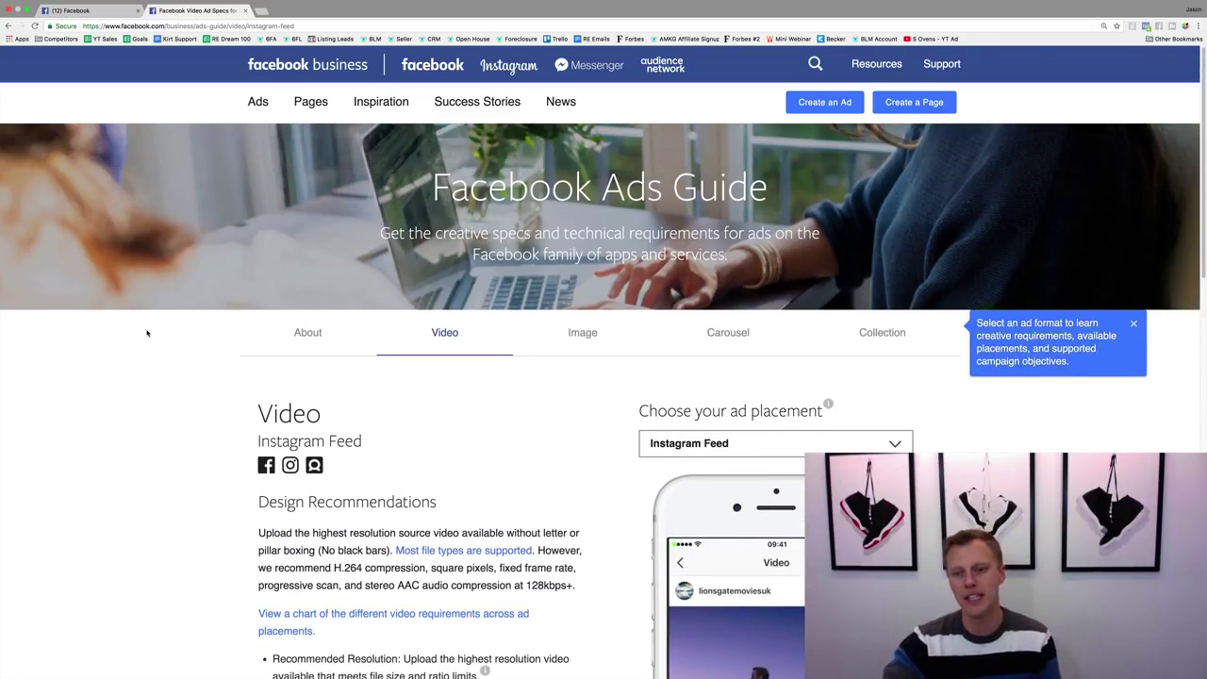
{"action": "scroll", "coordinate": [148, 339], "scroll_direction": "down", "scroll_amount": 1}
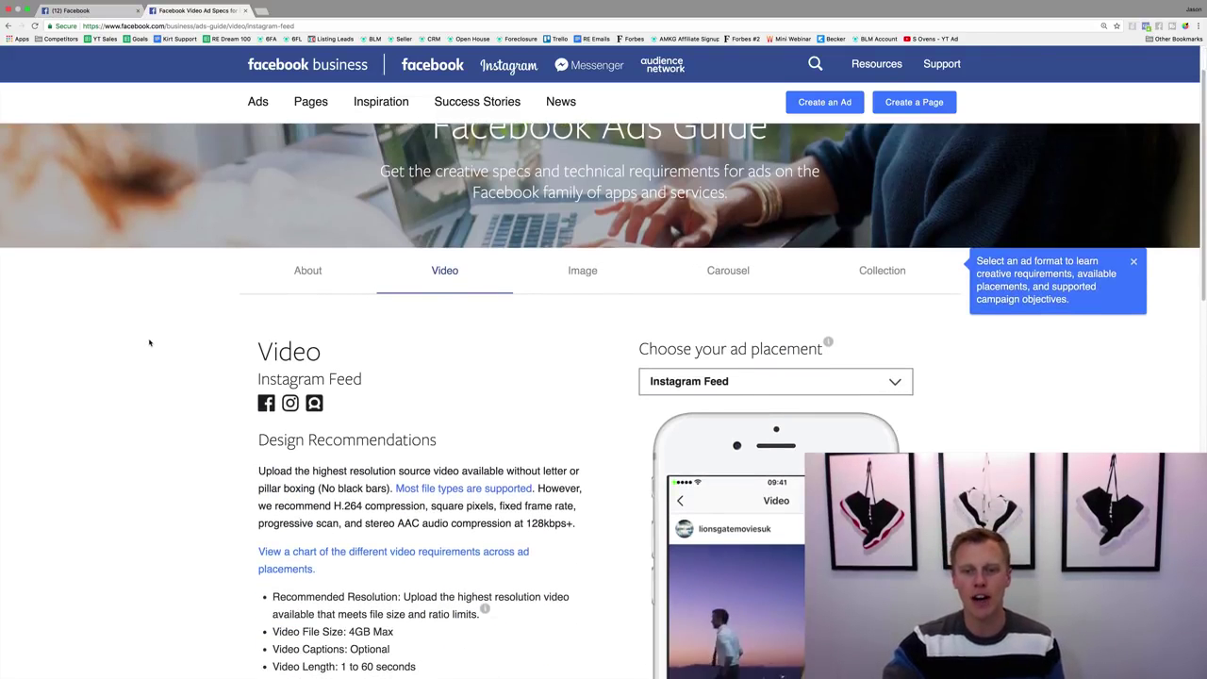
- Change the ad placement to Instagram Stories and check its video length requirement
{"action": "left_click", "coordinate": [744, 380]}
{"action": "left_click", "coordinate": [731, 530]}
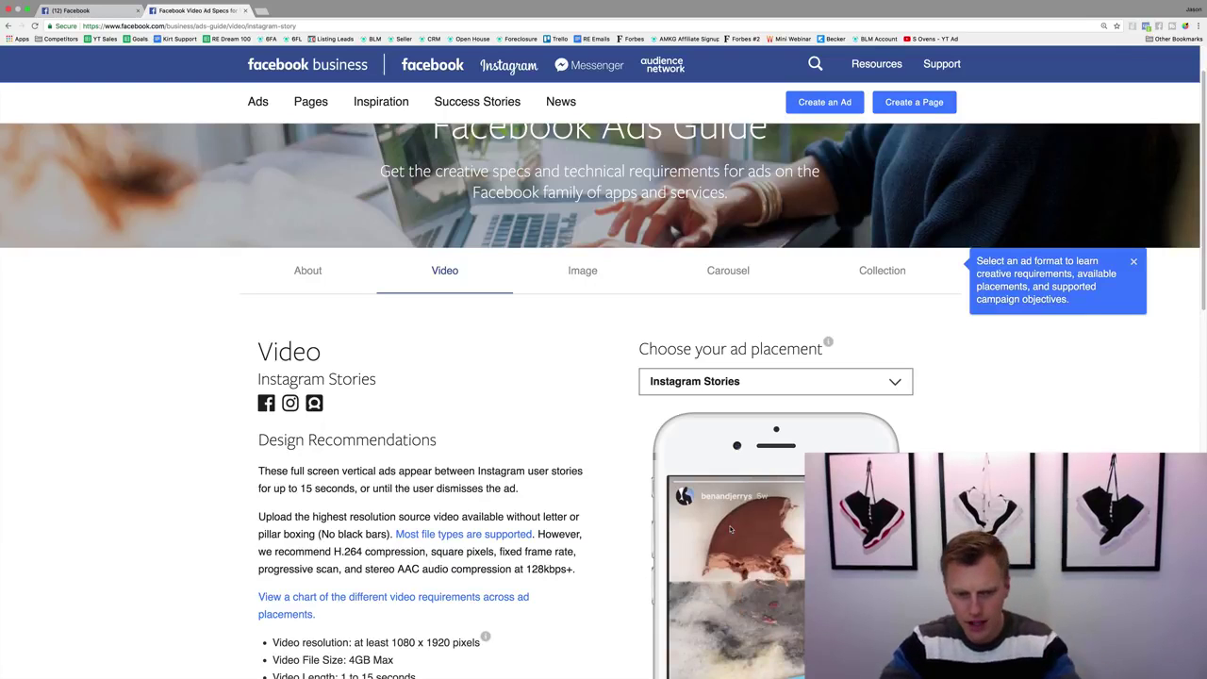
{"action": "scroll", "coordinate": [600, 529], "scroll_direction": "down", "scroll_amount": 5}
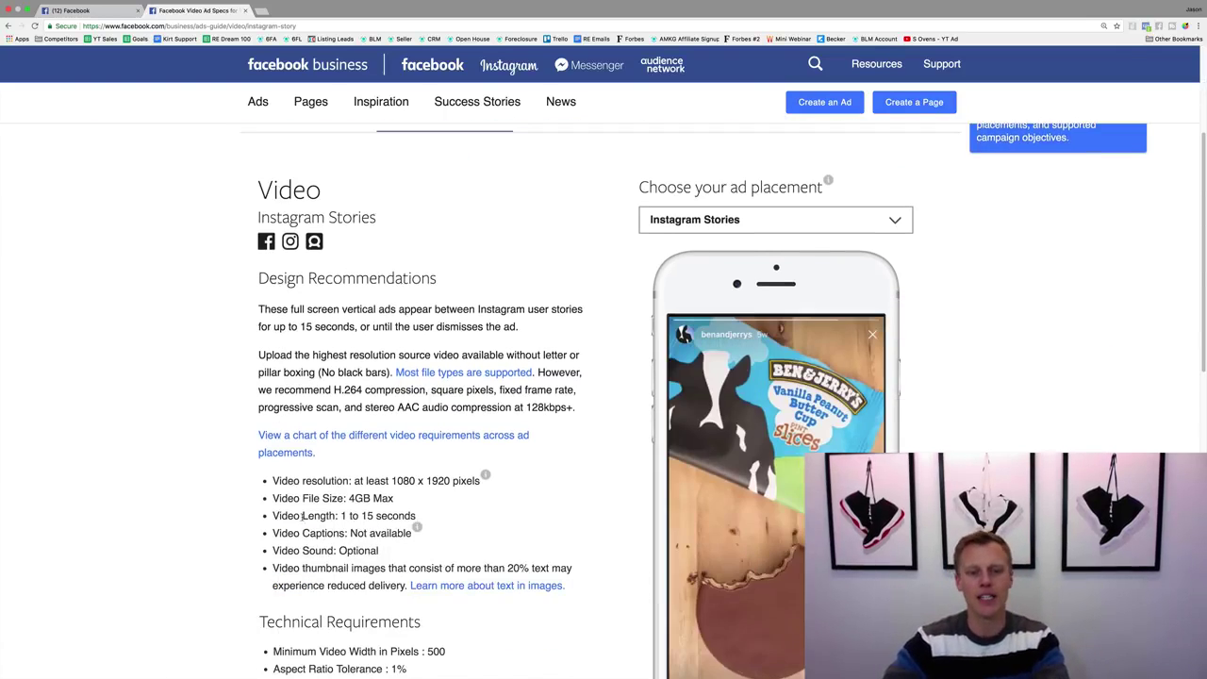
{"action": "left_click_drag", "start_coordinate": [340, 516], "coordinate": [403, 516]}
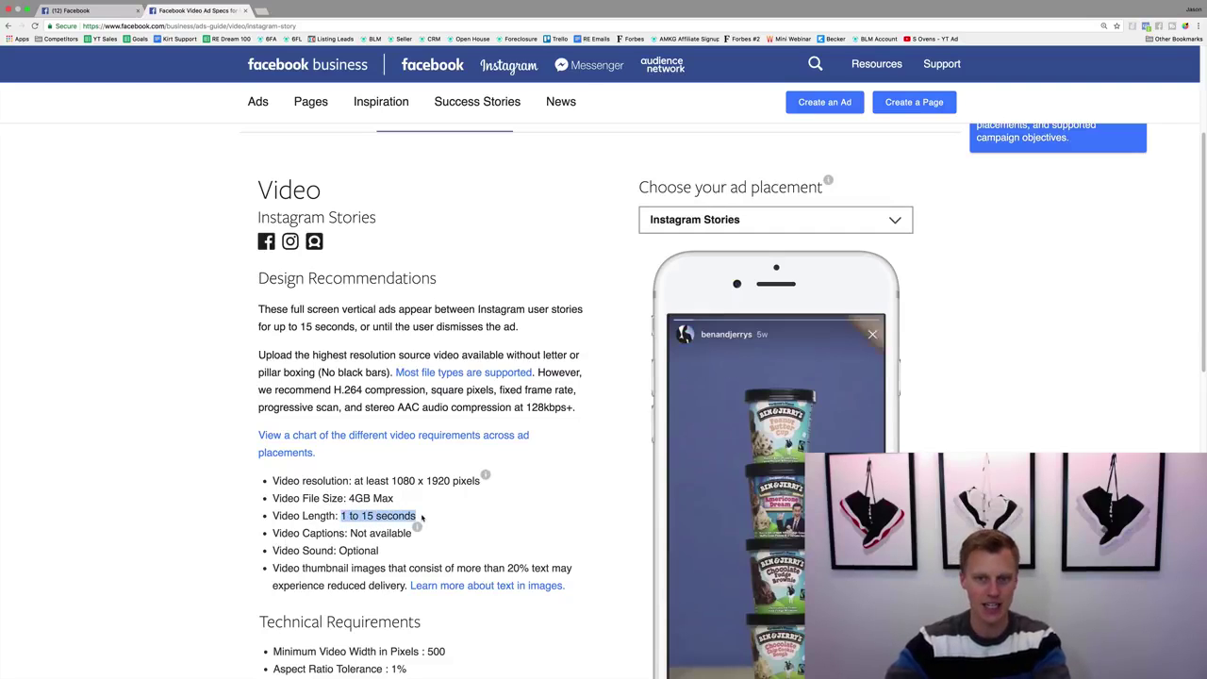
{"action": "left_click", "coordinate": [422, 517]}
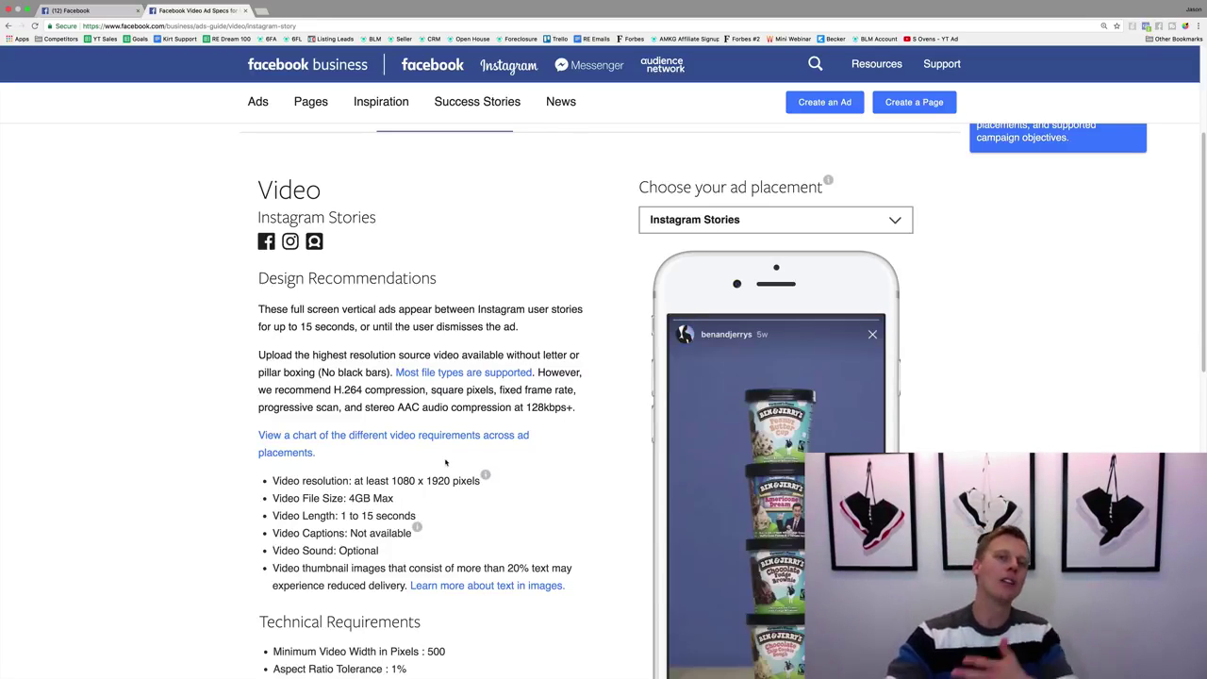
- Switch to the Facebook home page, start creating an ad, and start over instead of continuing the saved draft
{"action": "left_click", "coordinate": [101, 13]}
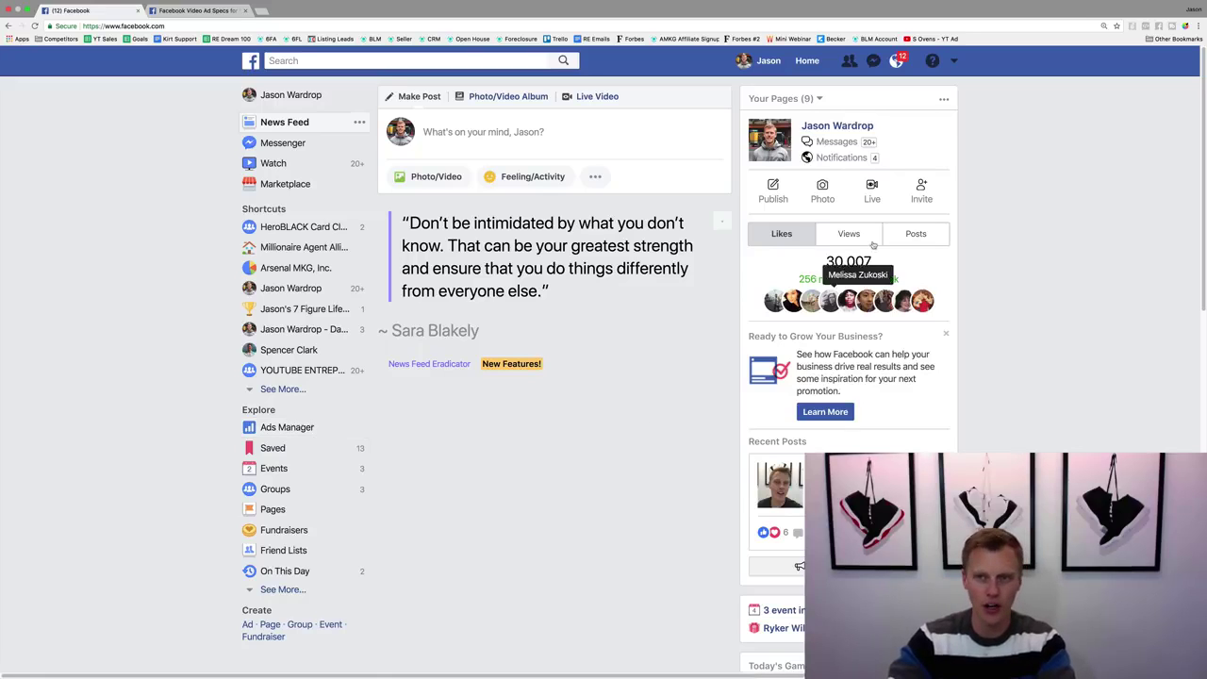
{"action": "left_click", "coordinate": [954, 62]}
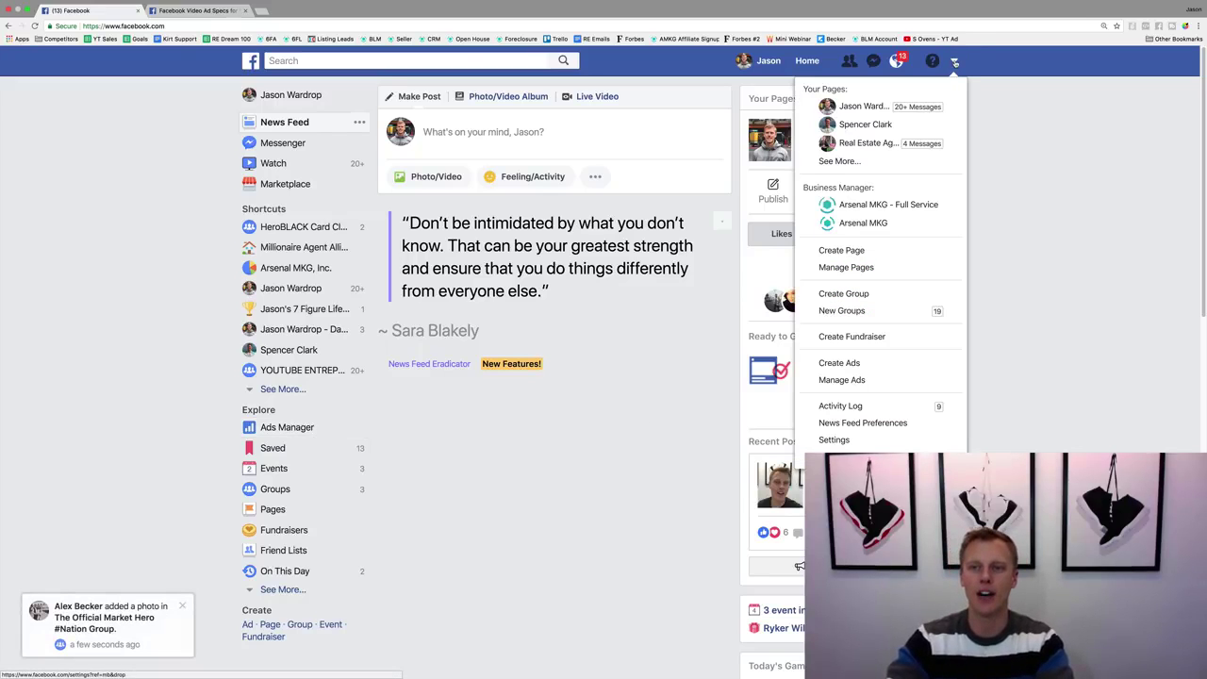
{"action": "left_click", "coordinate": [858, 366]}
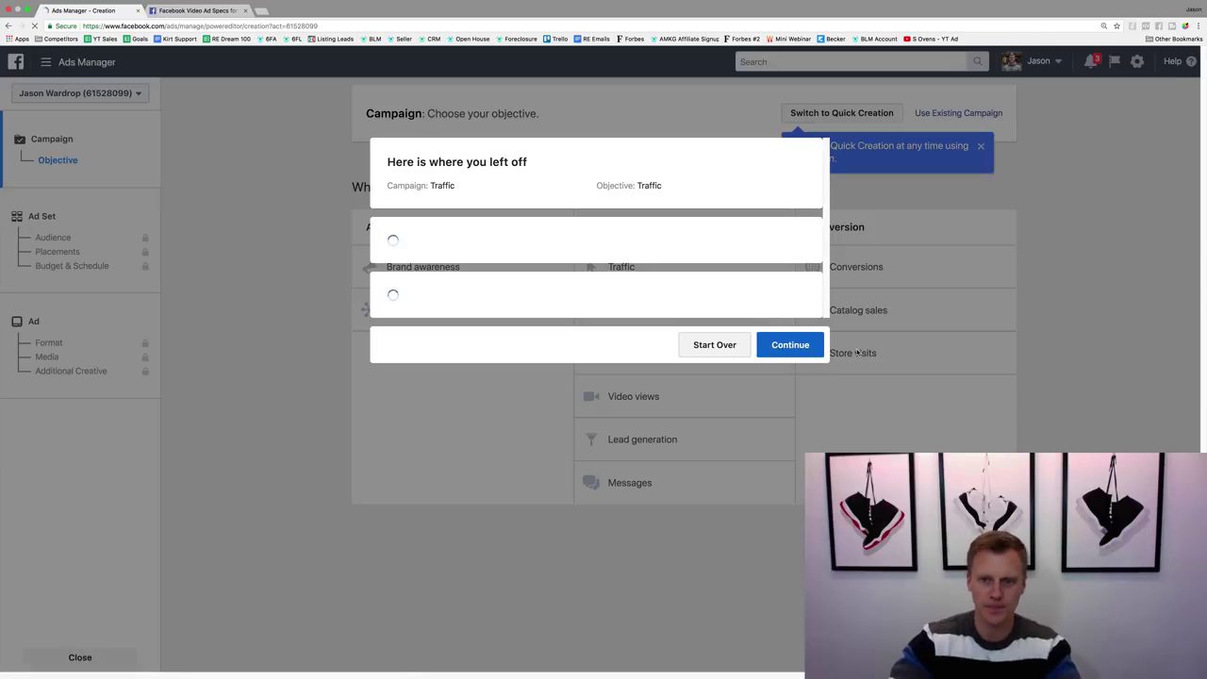
{"action": "left_click", "coordinate": [725, 579]}
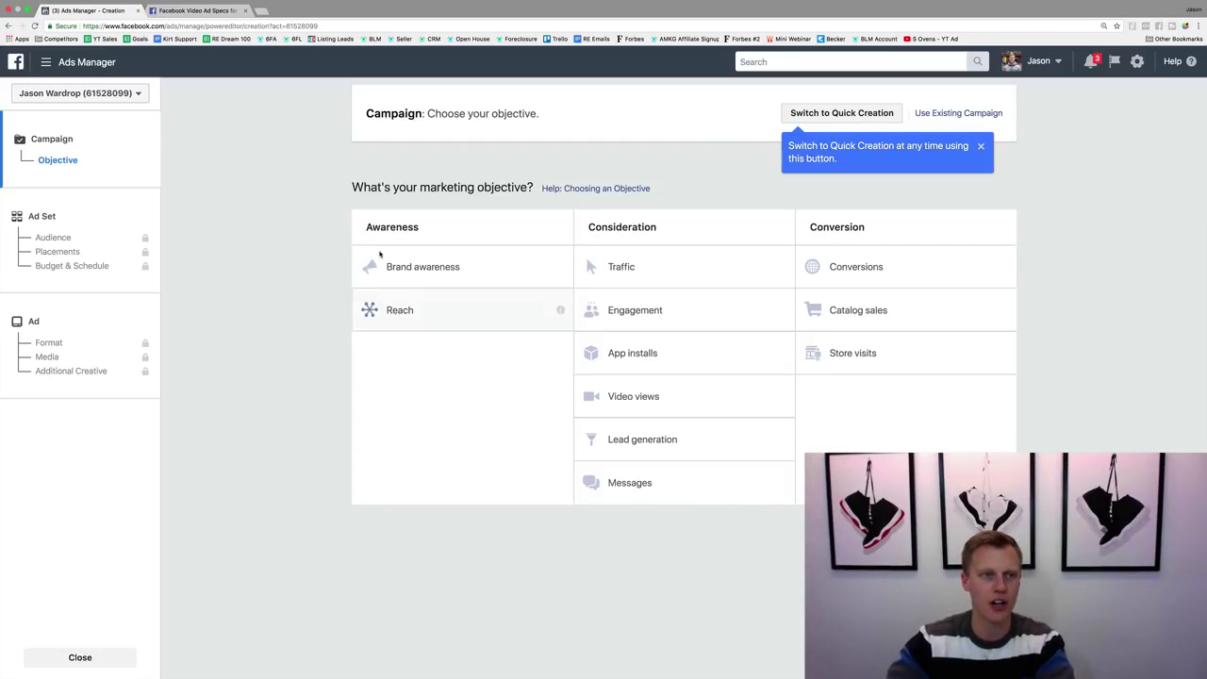
- Go to the Ads Manager campaign overview and dismiss the welcome tour and the Advertiser Help pane
{"action": "left_click", "coordinate": [96, 64]}
{"action": "left_click", "coordinate": [65, 139]}
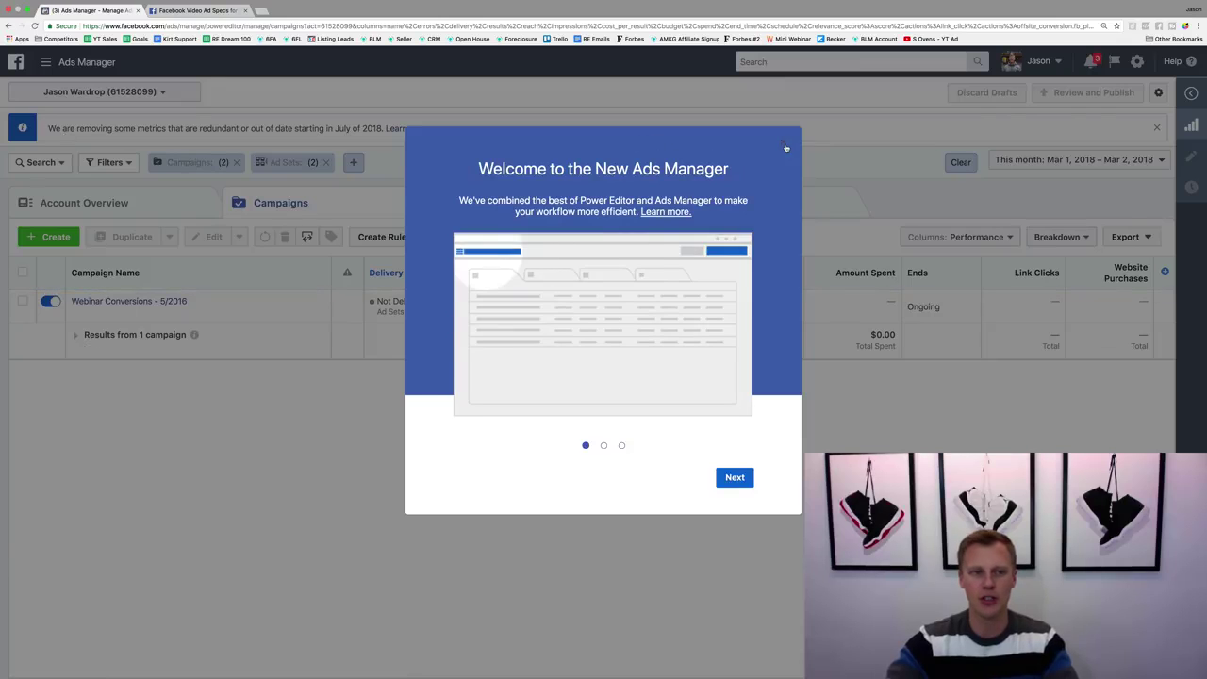
{"action": "left_click", "coordinate": [781, 142]}
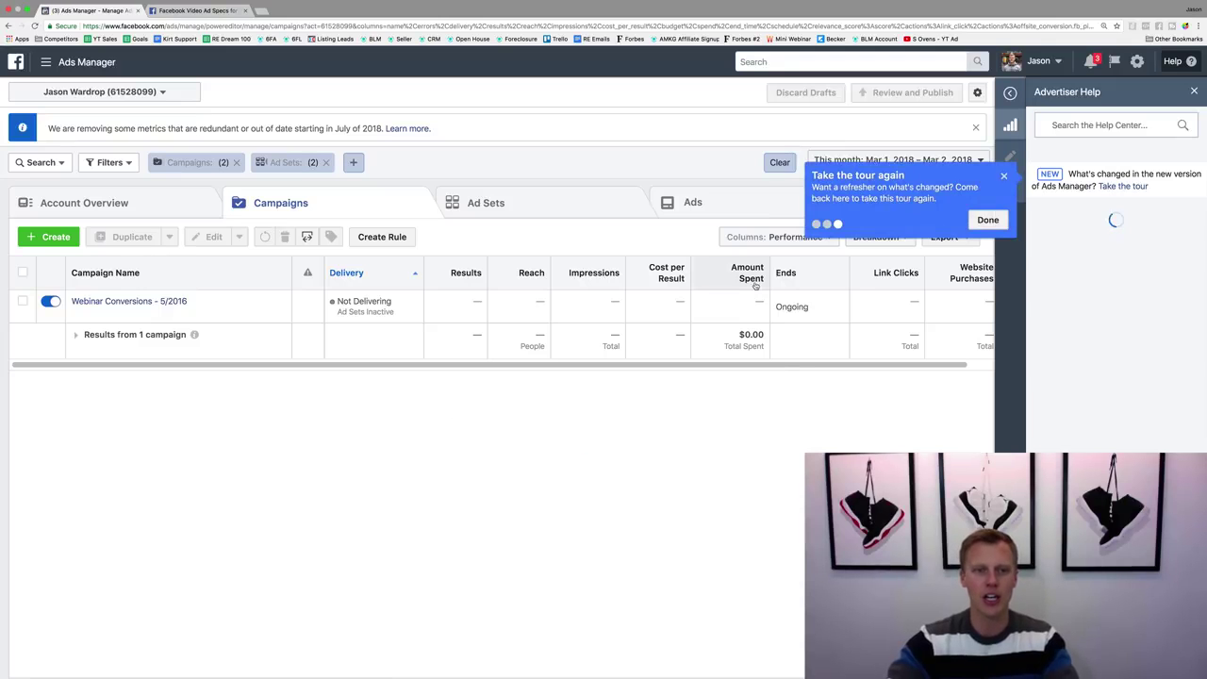
{"action": "left_click", "coordinate": [1003, 176]}
{"action": "left_click", "coordinate": [1193, 91]}
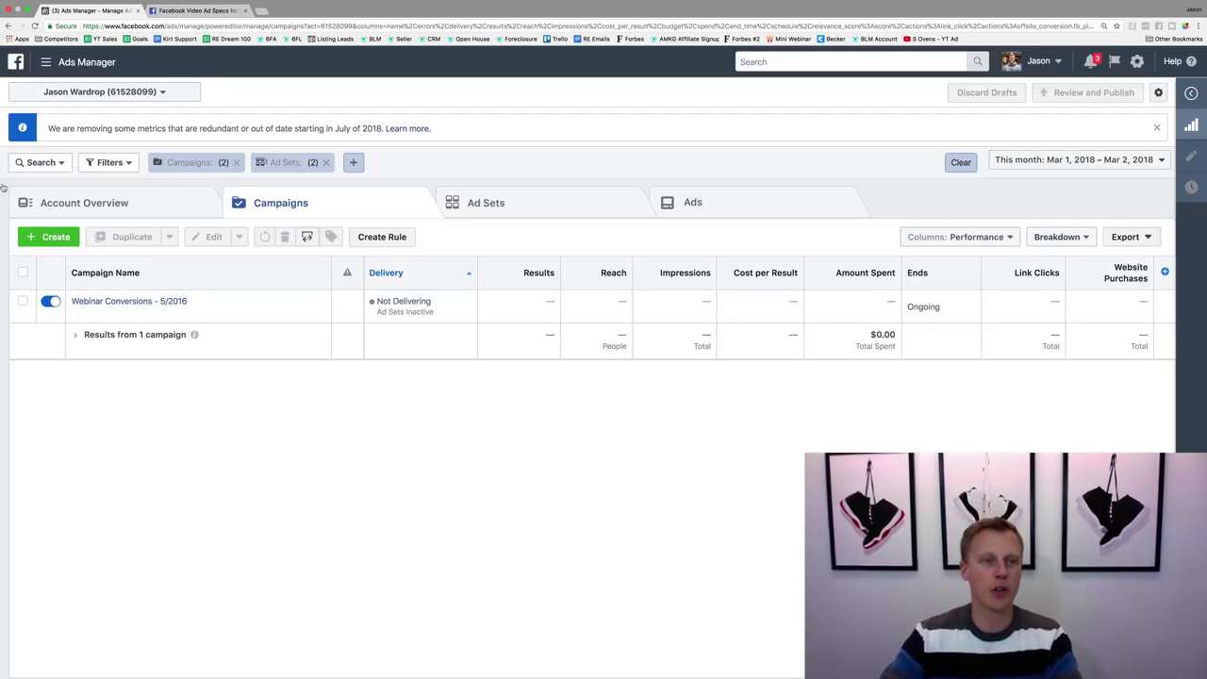
- Create a campaign with the Traffic objective, name it "Instagram (Demo)", and continue to the ad set
{"action": "left_click", "coordinate": [48, 237]}
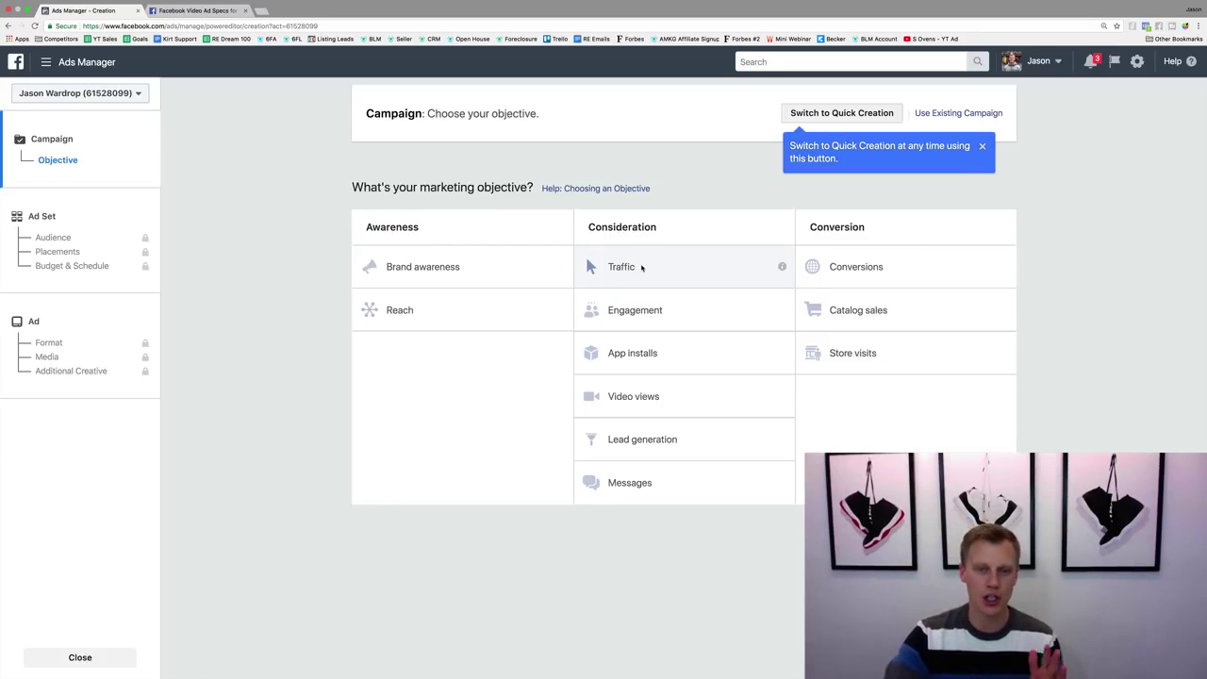
{"action": "left_click", "coordinate": [641, 268]}
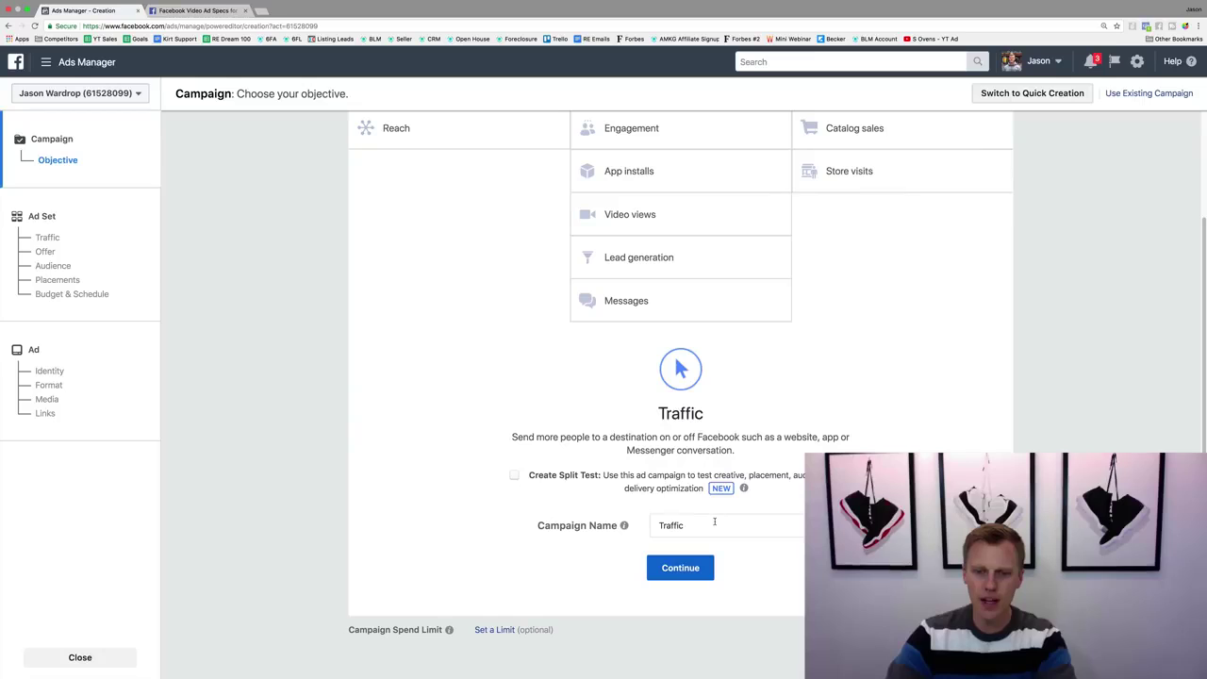
{"action": "left_click_drag", "start_coordinate": [713, 521], "coordinate": [660, 516]}
{"action": "type", "text": "Instagram (Demo"}
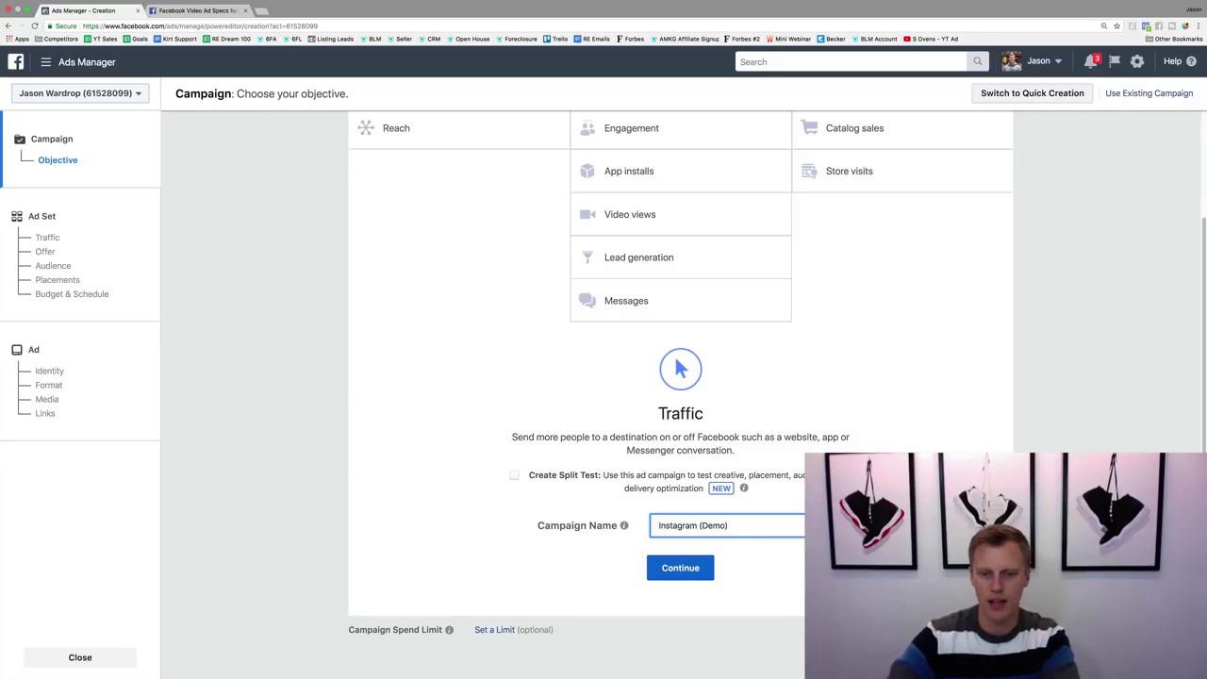
{"action": "left_click", "coordinate": [671, 571]}
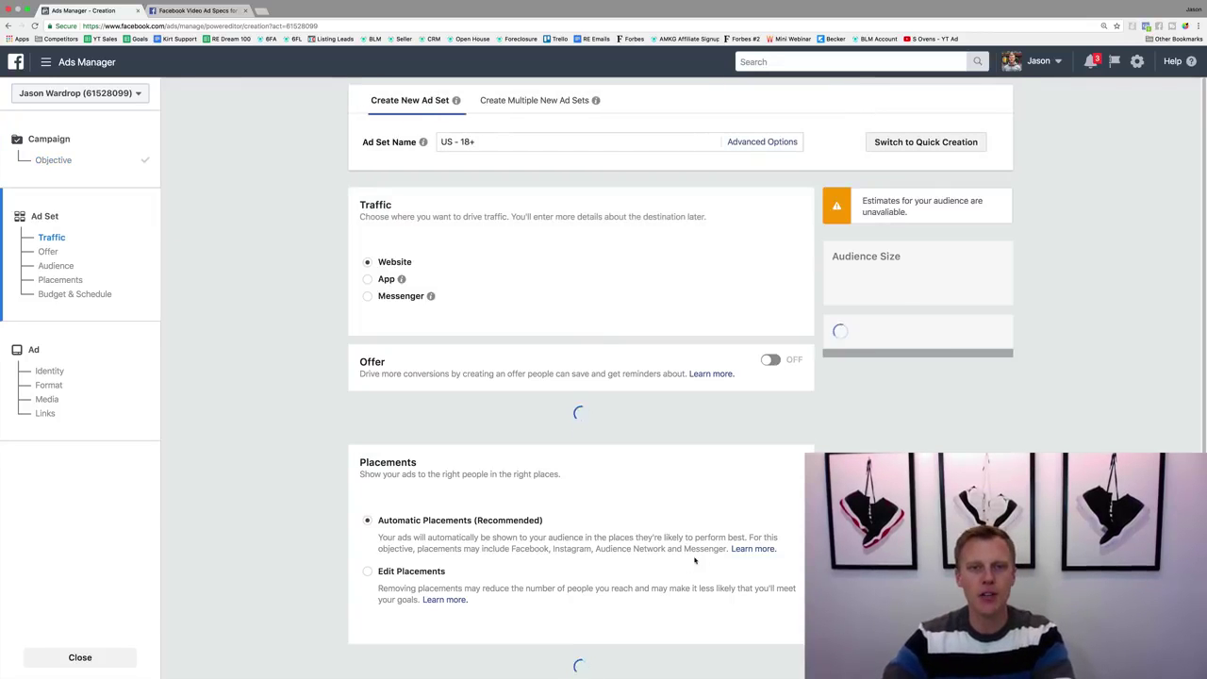
- Name the ad set "Instagram Advertising (Demo)"
{"action": "left_click_drag", "start_coordinate": [497, 141], "coordinate": [433, 143]}
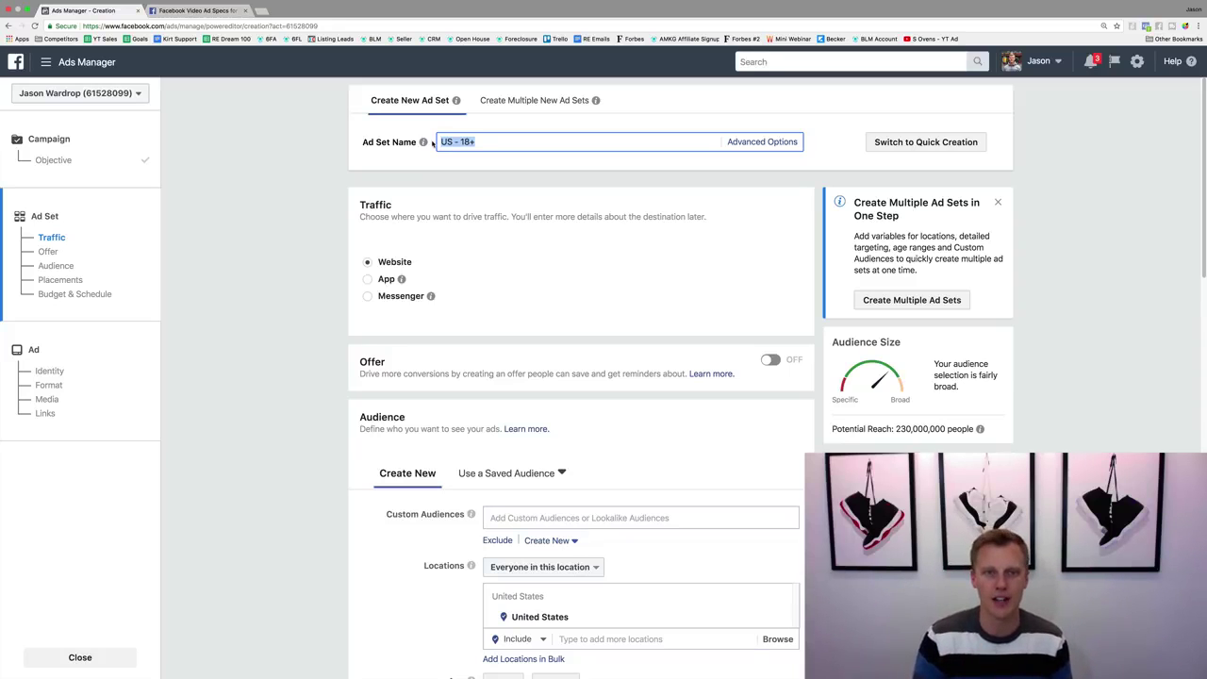
{"action": "type", "text": "Insta"}
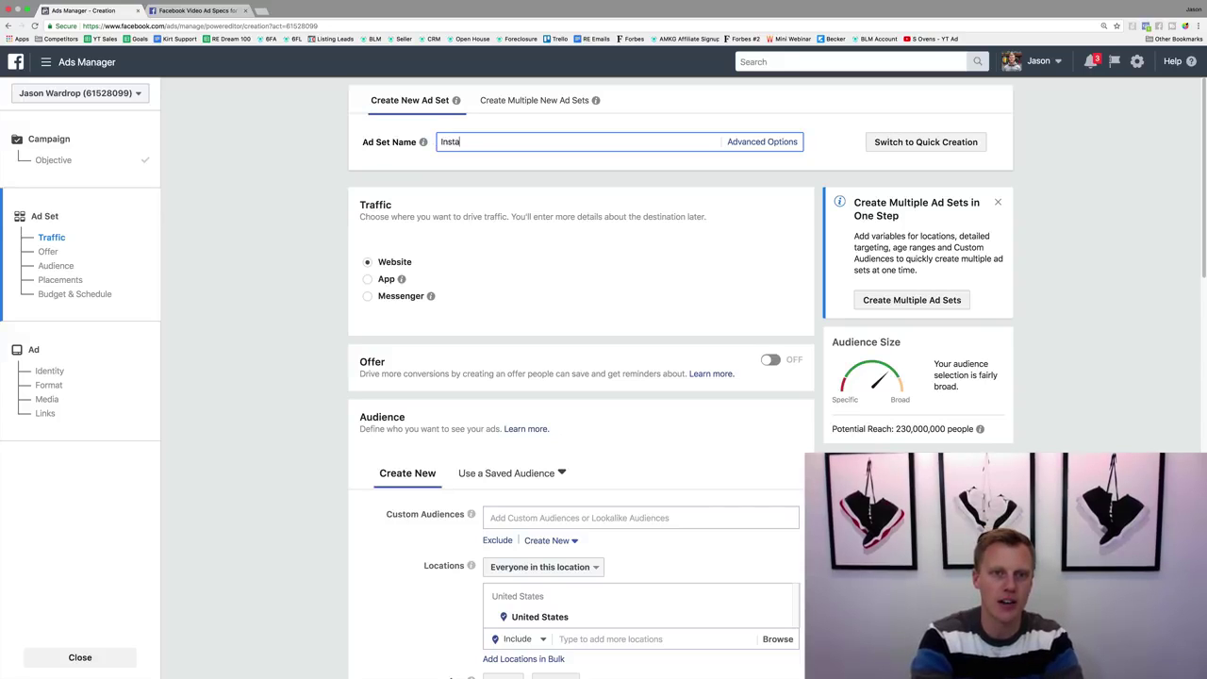
{"action": "type", "text": "gram Advertisi"}
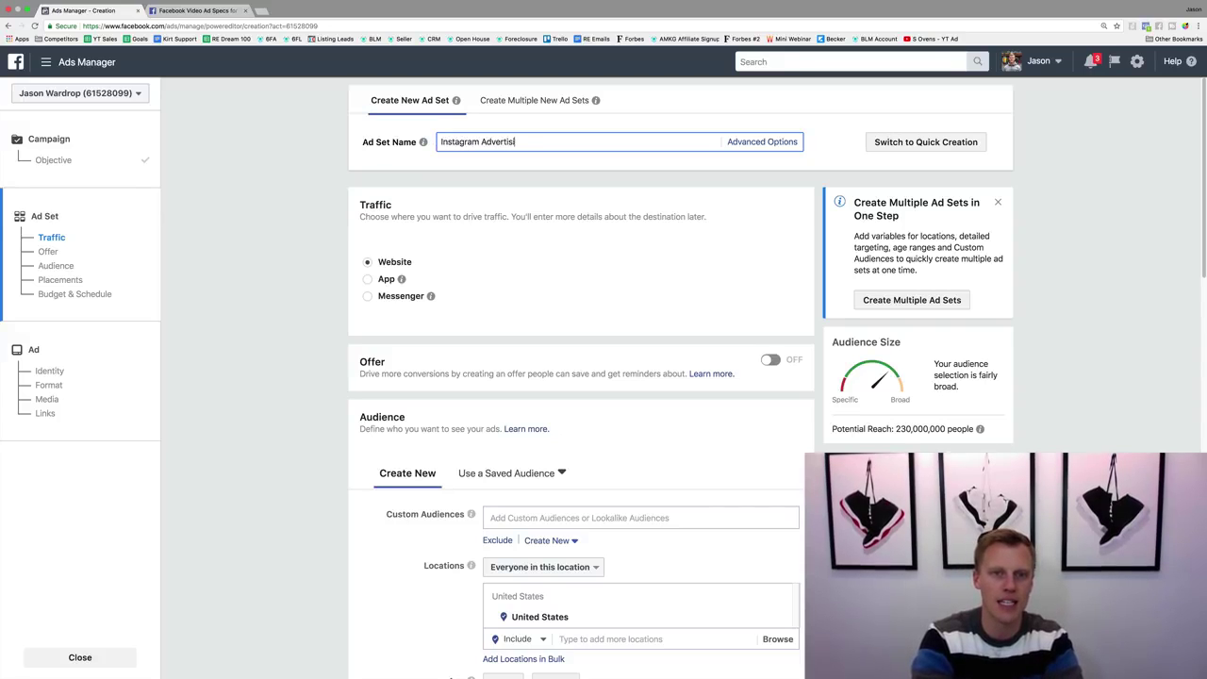
{"action": "type", "text": "ng (Demo)"}
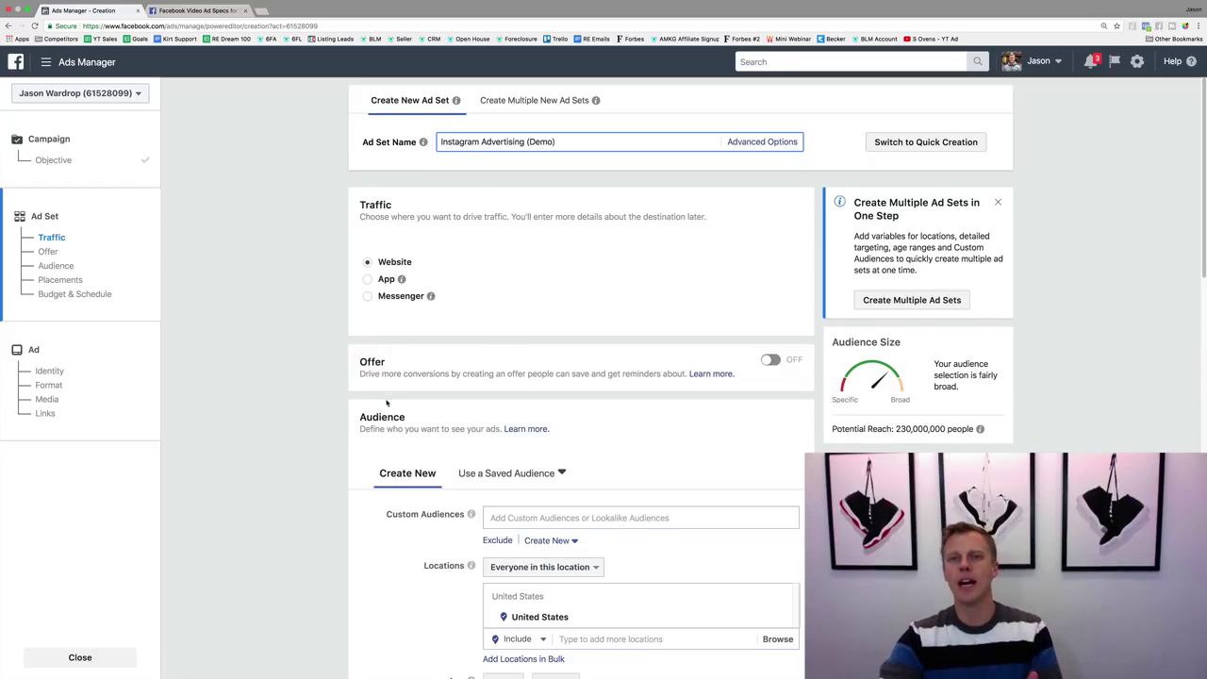
- Replace the United States in the audience locations with New York, New York, United States
{"action": "scroll", "coordinate": [387, 400], "scroll_direction": "down", "scroll_amount": 3}
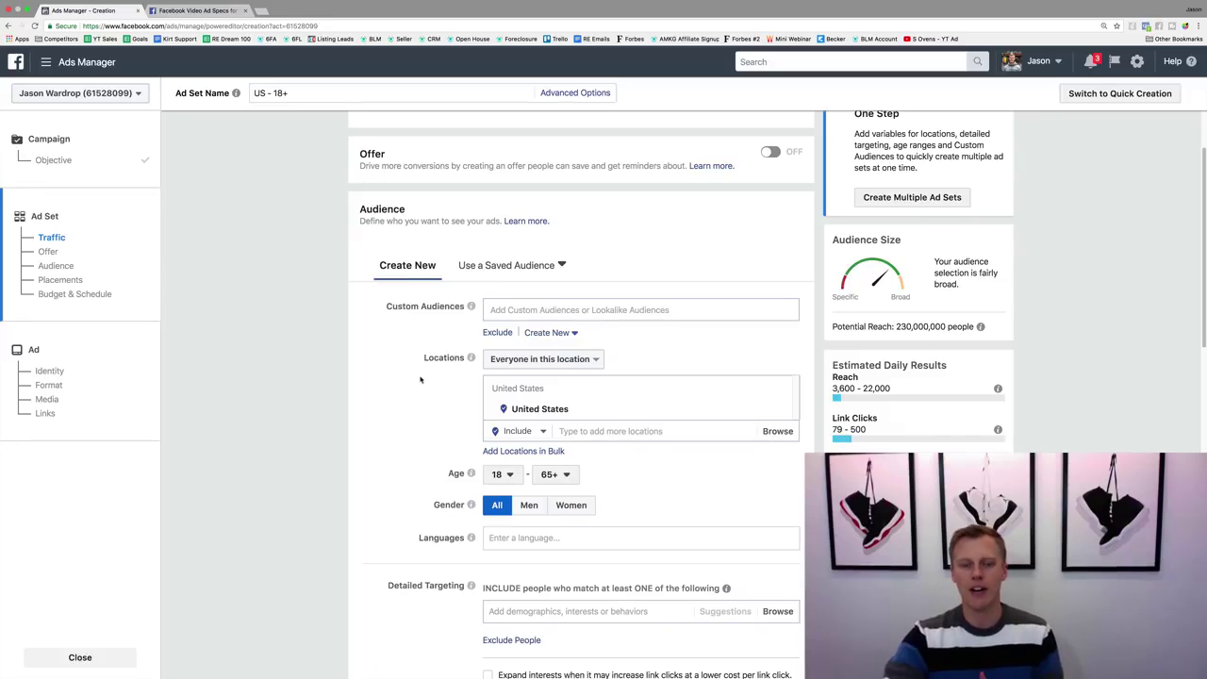
{"action": "scroll", "coordinate": [420, 377], "scroll_direction": "down", "scroll_amount": 1}
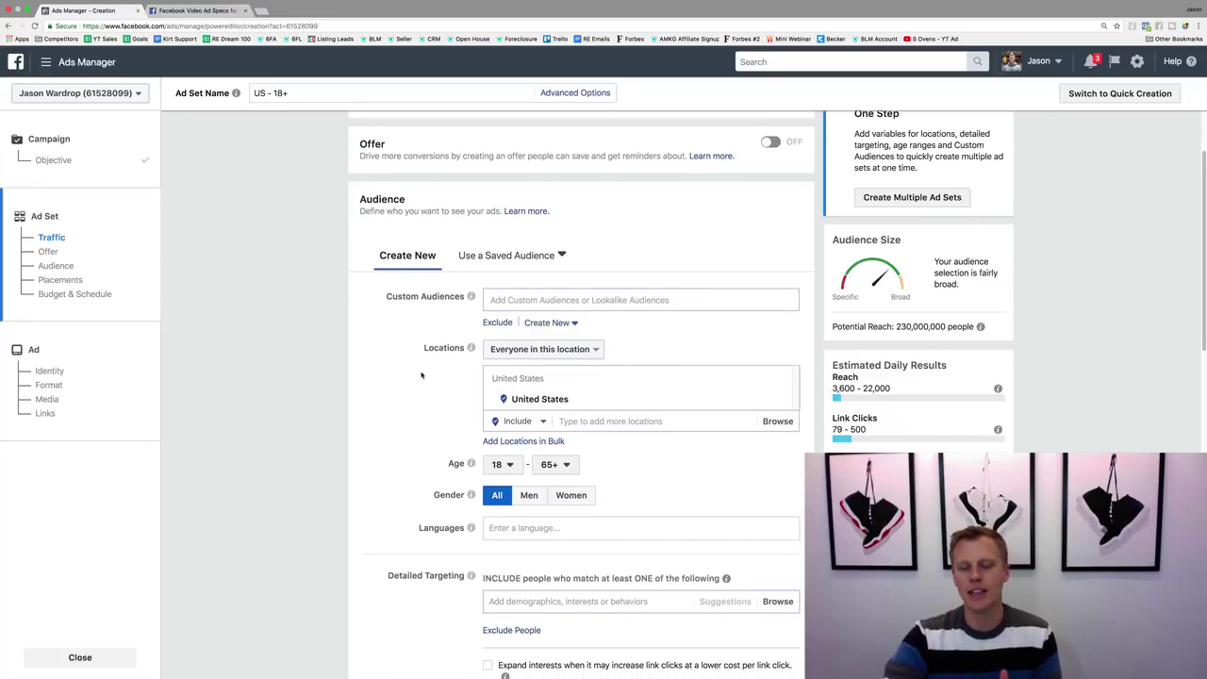
{"action": "mouse_move", "coordinate": [682, 406]}
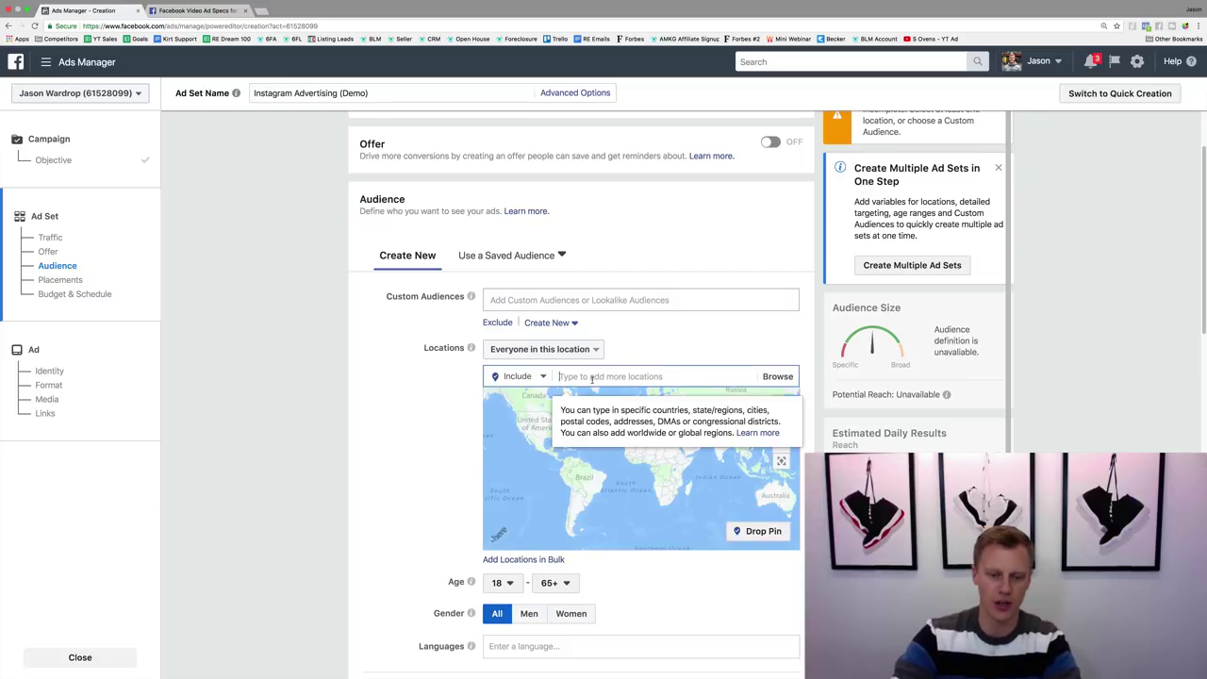
{"action": "type", "text": "N"}
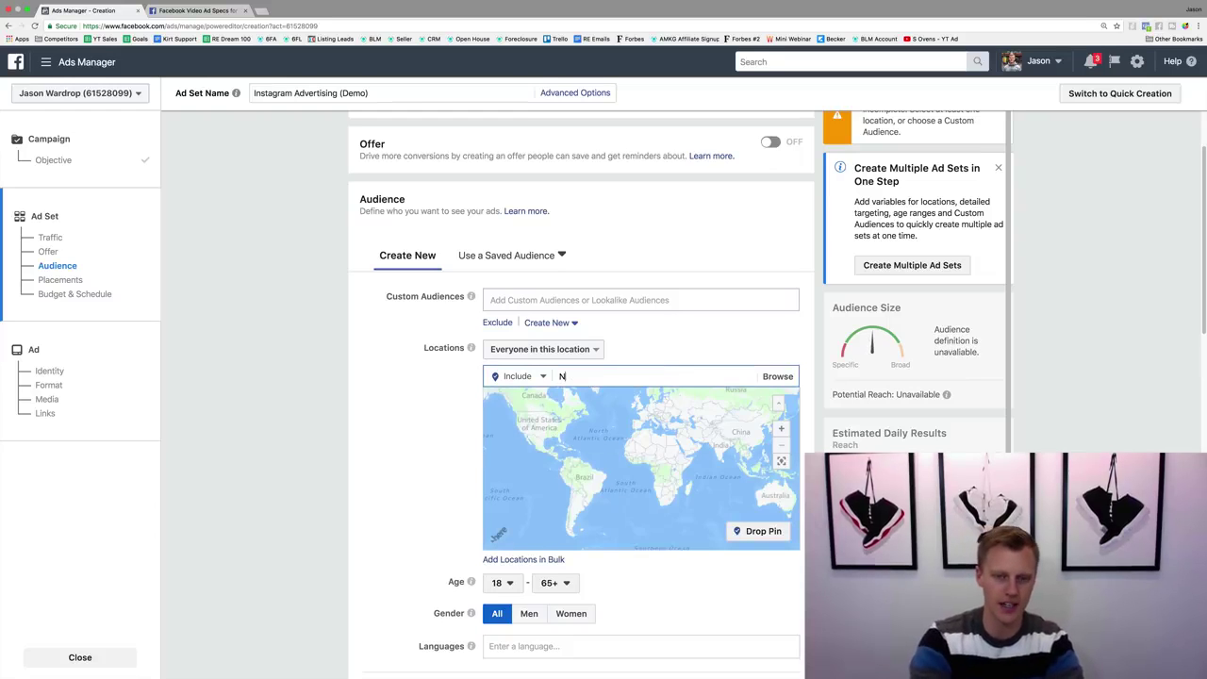
{"action": "type", "text": "ew York City"}
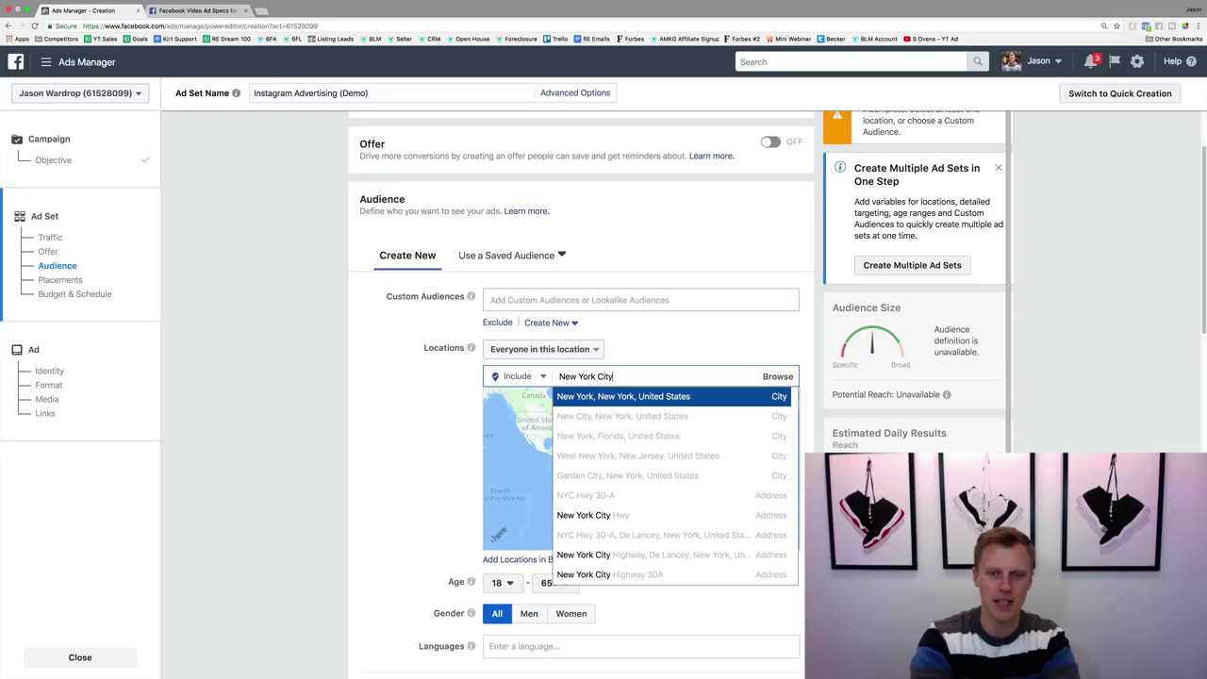
{"action": "left_click", "coordinate": [627, 397]}
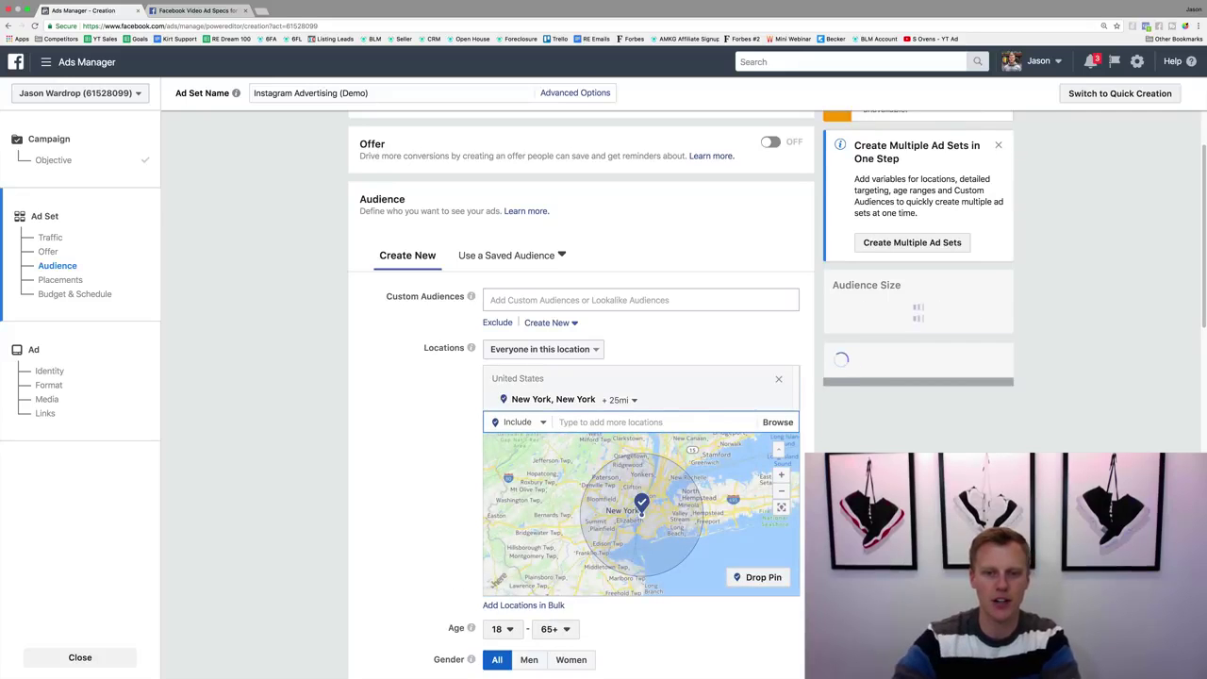
- Set the targeting radius around New York to 10 miles
{"action": "left_click", "coordinate": [622, 399]}
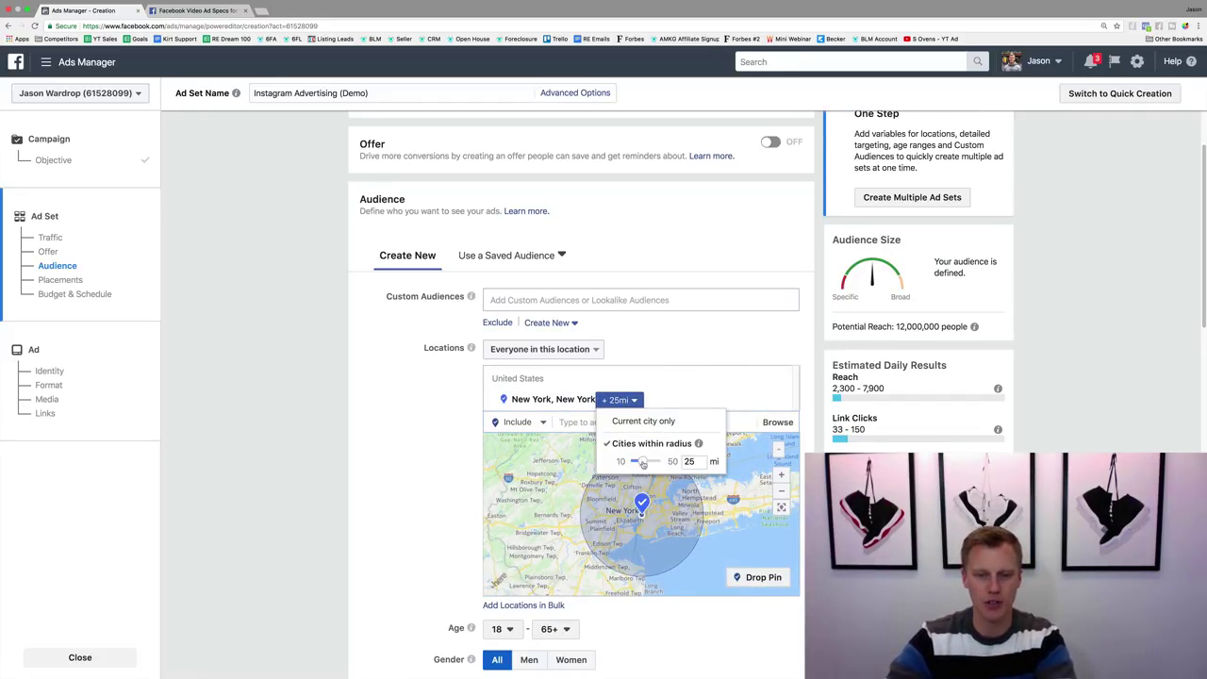
{"action": "left_click_drag", "start_coordinate": [643, 461], "coordinate": [378, 495]}
{"action": "left_click", "coordinate": [377, 495]}
{"action": "mouse_move", "coordinate": [923, 341]}
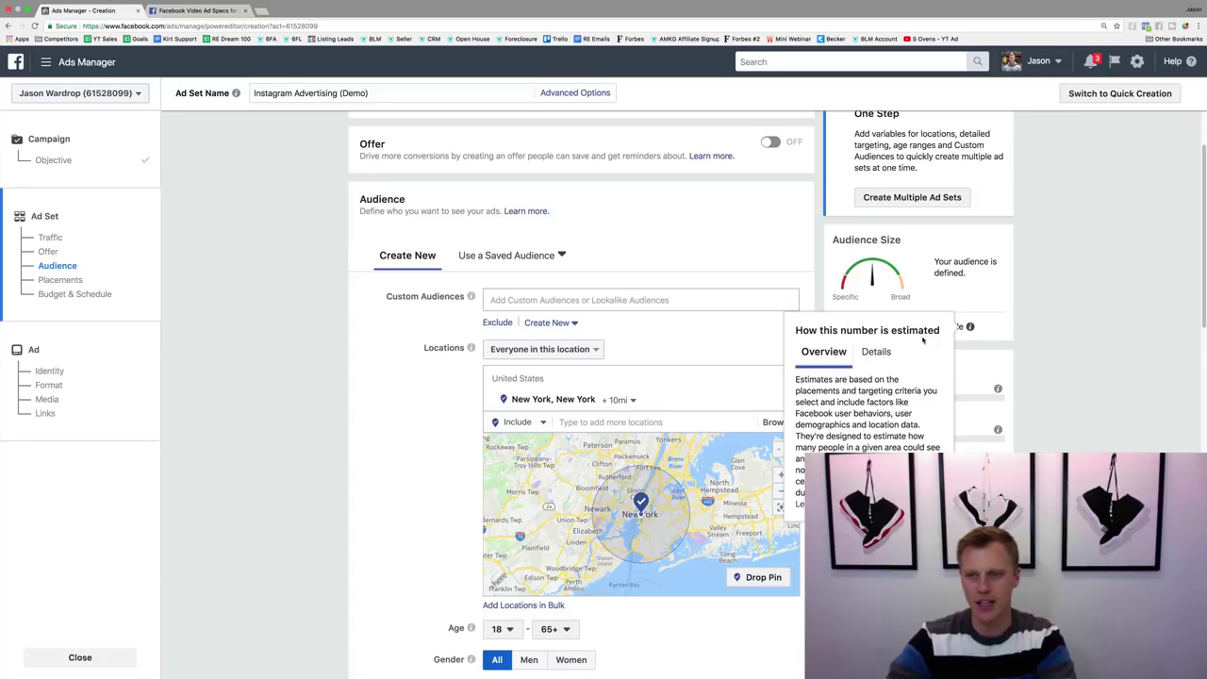
- Set the audience's minimum age to 25
{"action": "scroll", "coordinate": [518, 494], "scroll_direction": "down", "scroll_amount": 2}
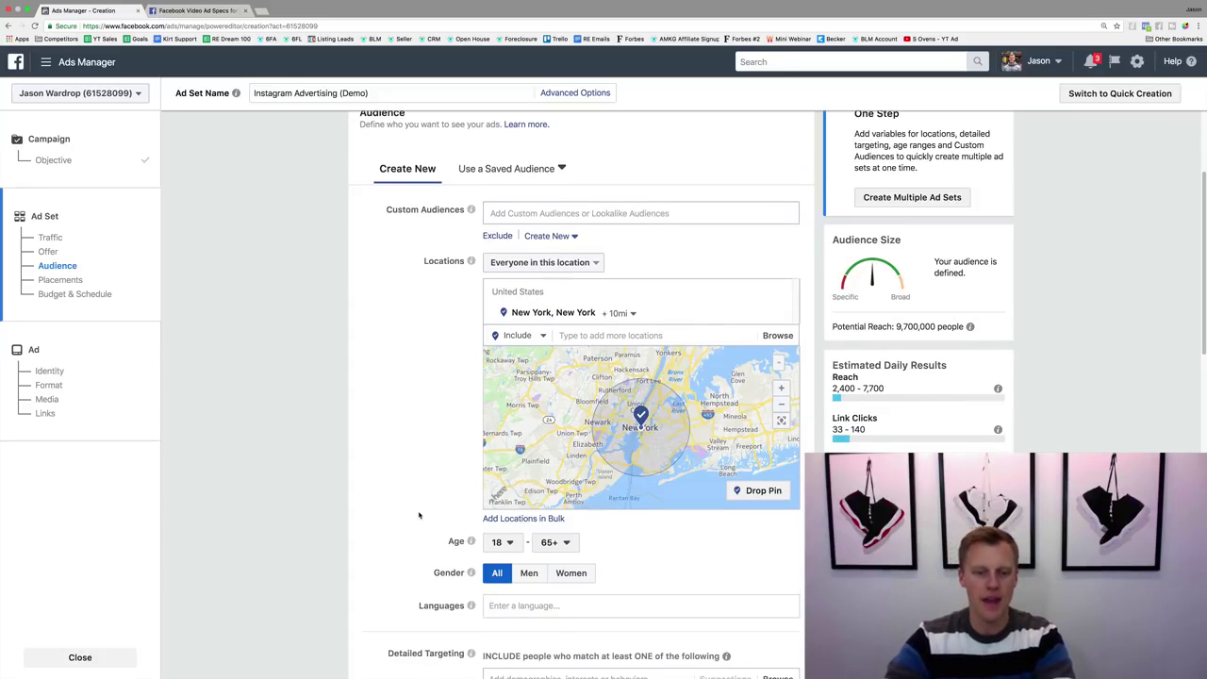
{"action": "left_click", "coordinate": [499, 542]}
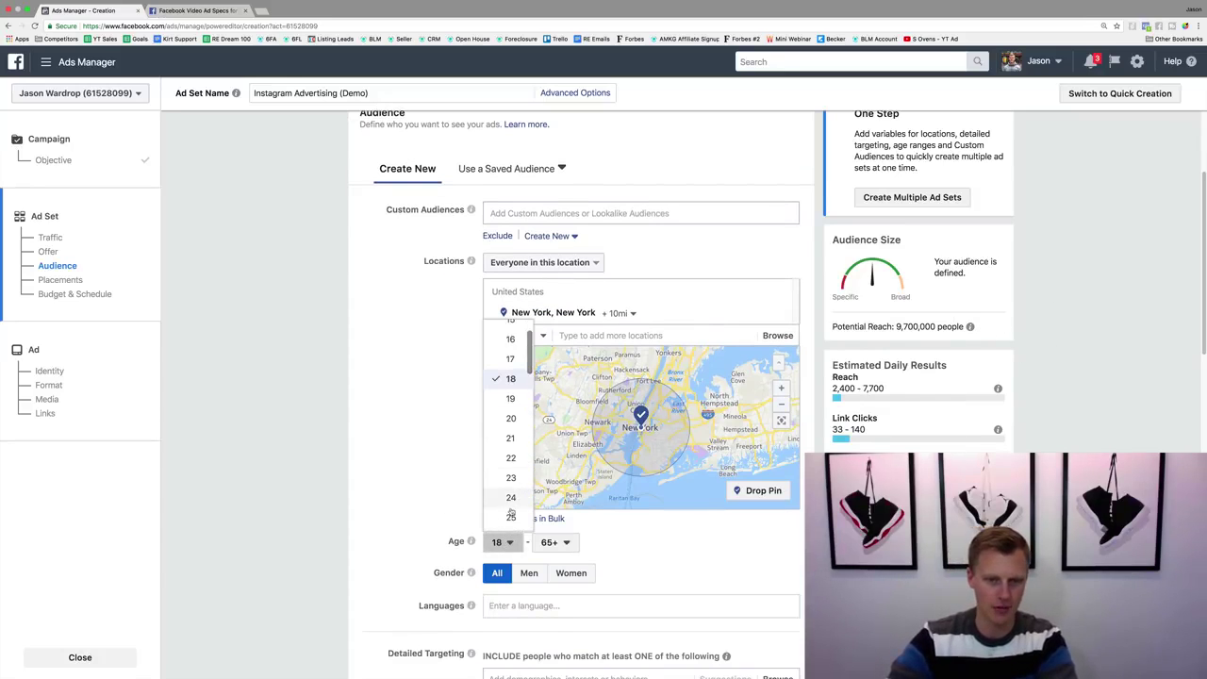
{"action": "left_click", "coordinate": [510, 517]}
- Add the Basketball interest to the audience's detailed targeting
{"action": "scroll", "coordinate": [396, 538], "scroll_direction": "down", "scroll_amount": 3}
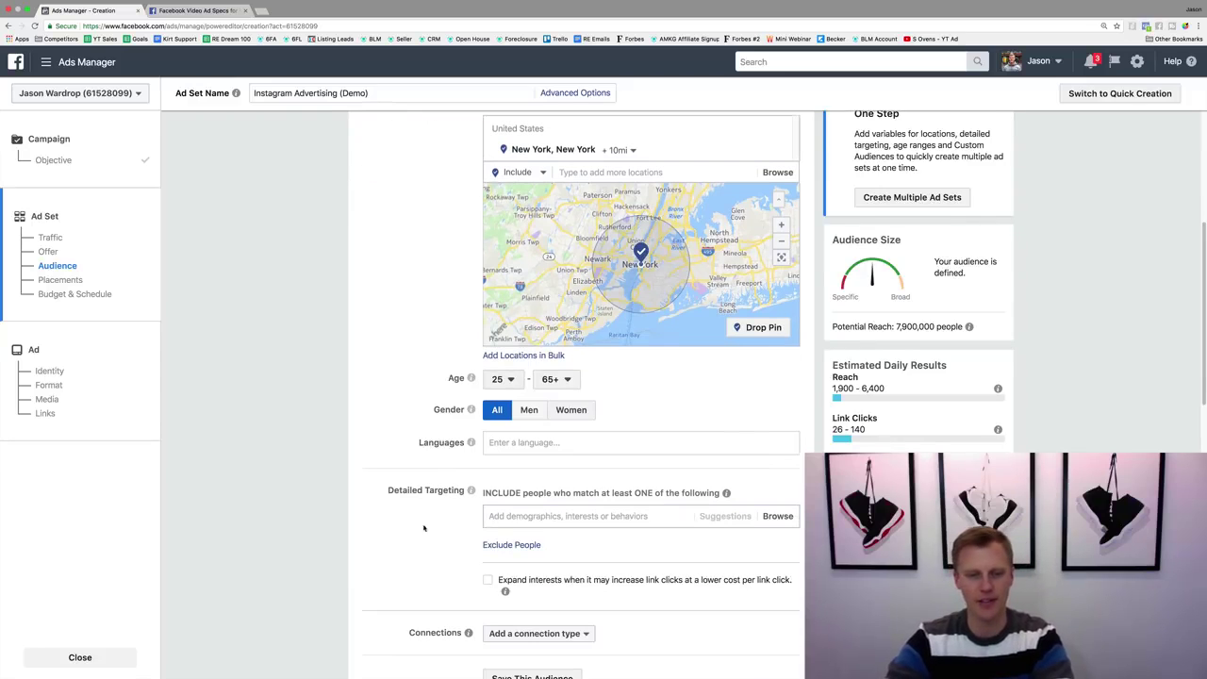
{"action": "left_click", "coordinate": [535, 514]}
{"action": "type", "text": "Basketball"}
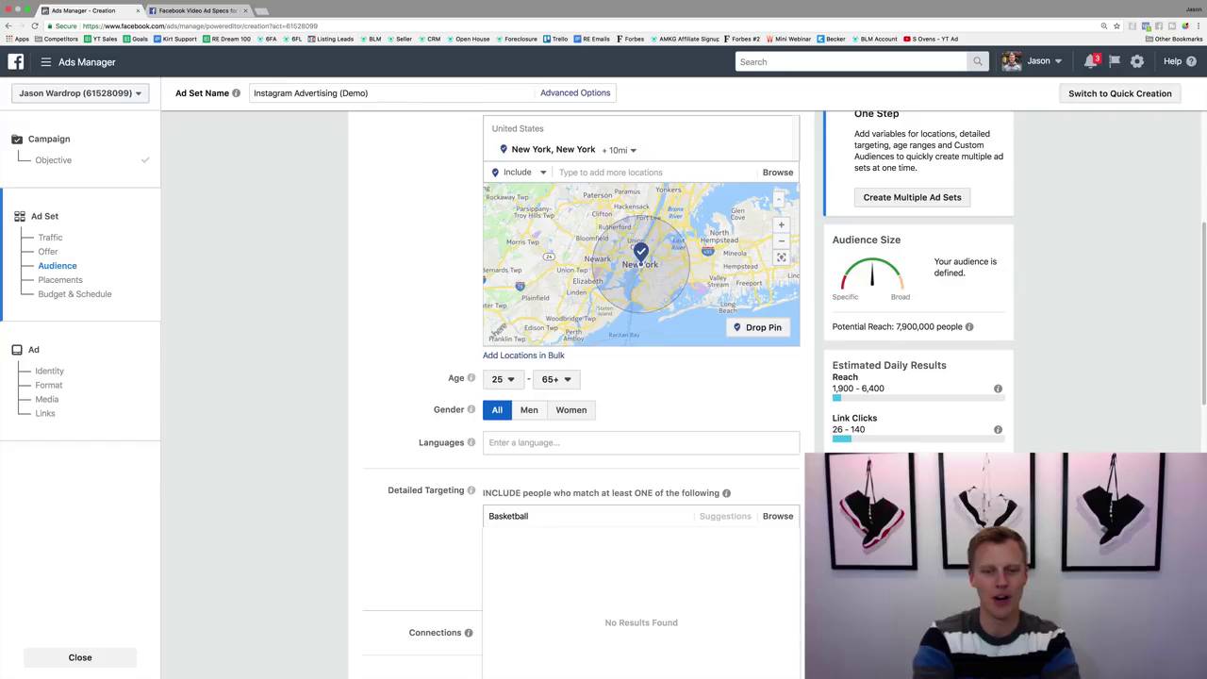
{"action": "key", "text": "Return"}
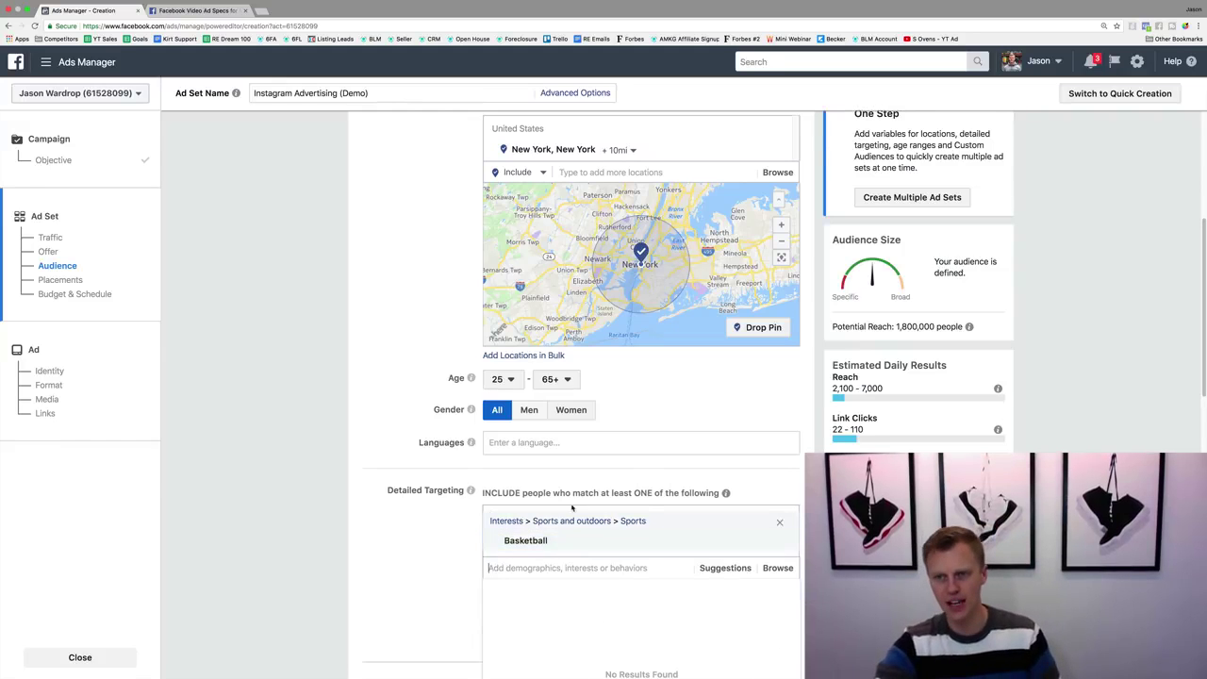
{"action": "left_click_drag", "start_coordinate": [894, 326], "coordinate": [831, 326]}
{"action": "left_click", "coordinate": [1018, 342]}
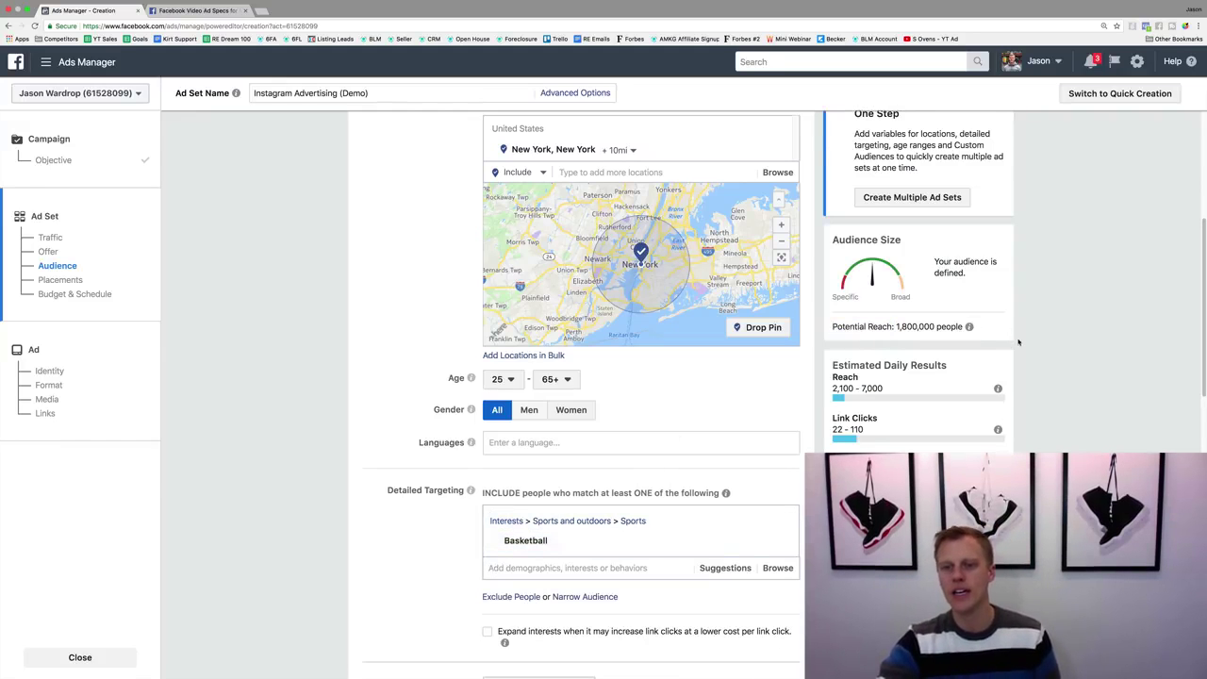
- Switch the ad set from automatic placements to Edit Placements
{"action": "scroll", "coordinate": [405, 526], "scroll_direction": "down", "scroll_amount": 5}
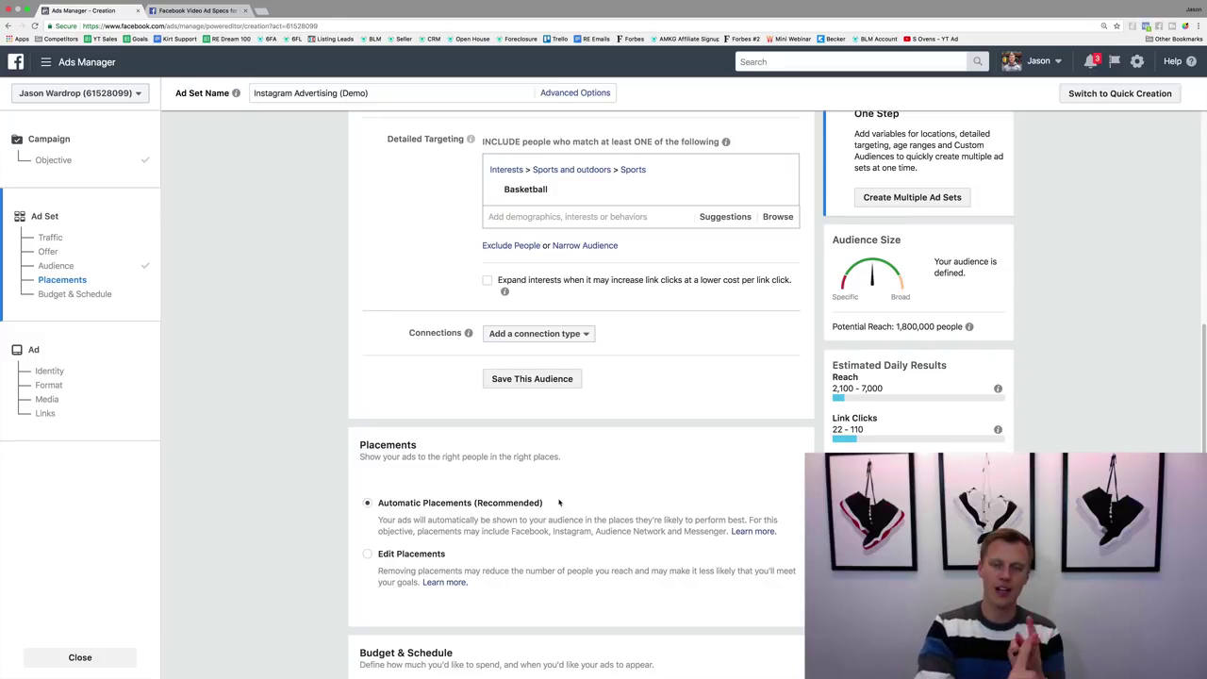
{"action": "left_click", "coordinate": [368, 556]}
{"action": "scroll", "coordinate": [315, 538], "scroll_direction": "down", "scroll_amount": 2}
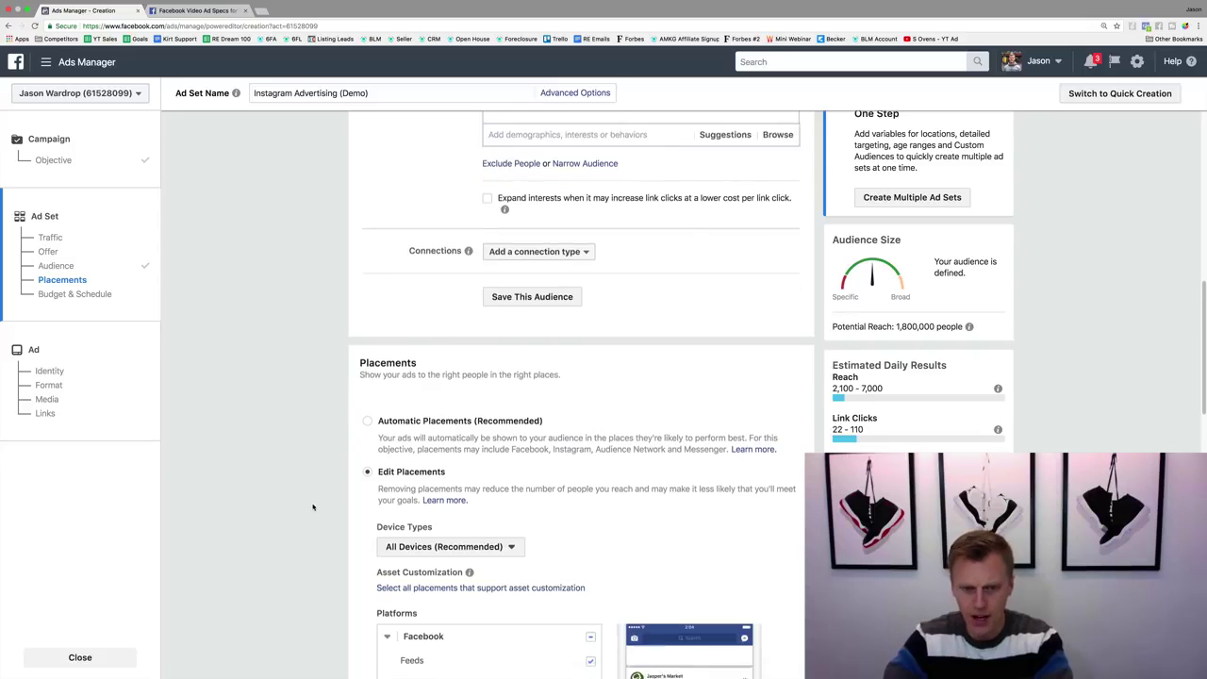
{"action": "scroll", "coordinate": [313, 507], "scroll_direction": "down", "scroll_amount": 5}
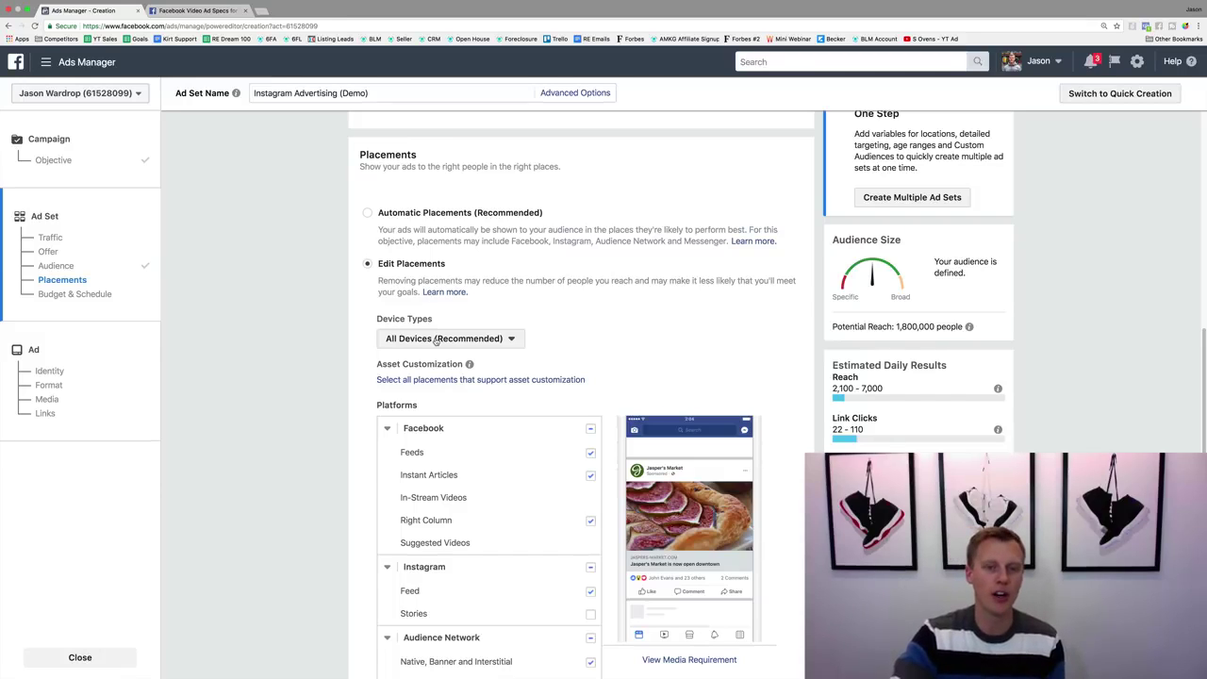
- Try the Mobile Only and Desktop Only device types, and restore All Devices (Recommended)
{"action": "left_click", "coordinate": [435, 340]}
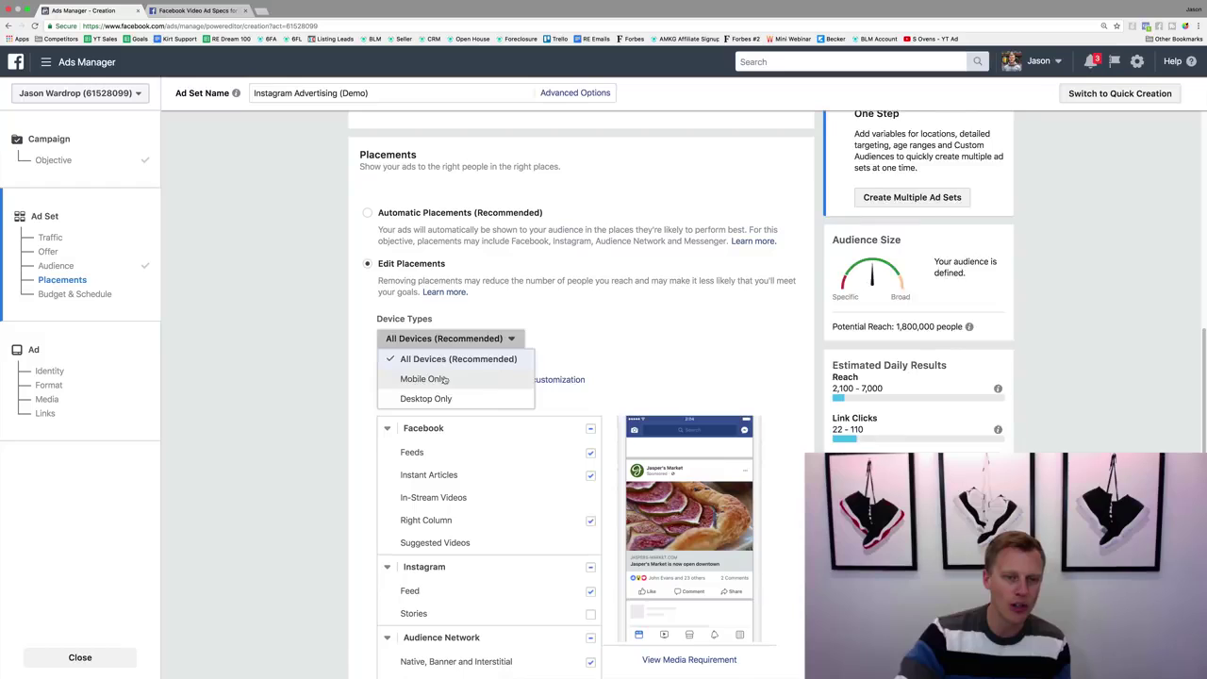
{"action": "left_click", "coordinate": [444, 379]}
{"action": "left_click", "coordinate": [445, 346]}
{"action": "left_click", "coordinate": [437, 399]}
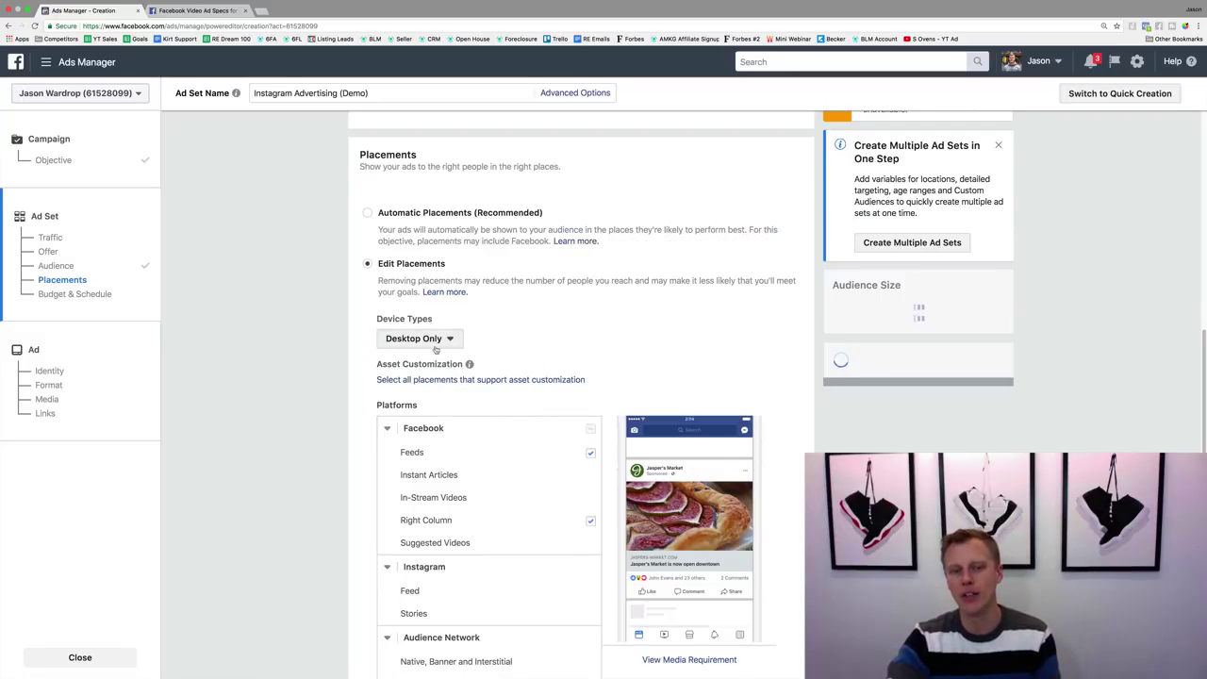
{"action": "left_click", "coordinate": [436, 338]}
{"action": "left_click", "coordinate": [437, 359]}
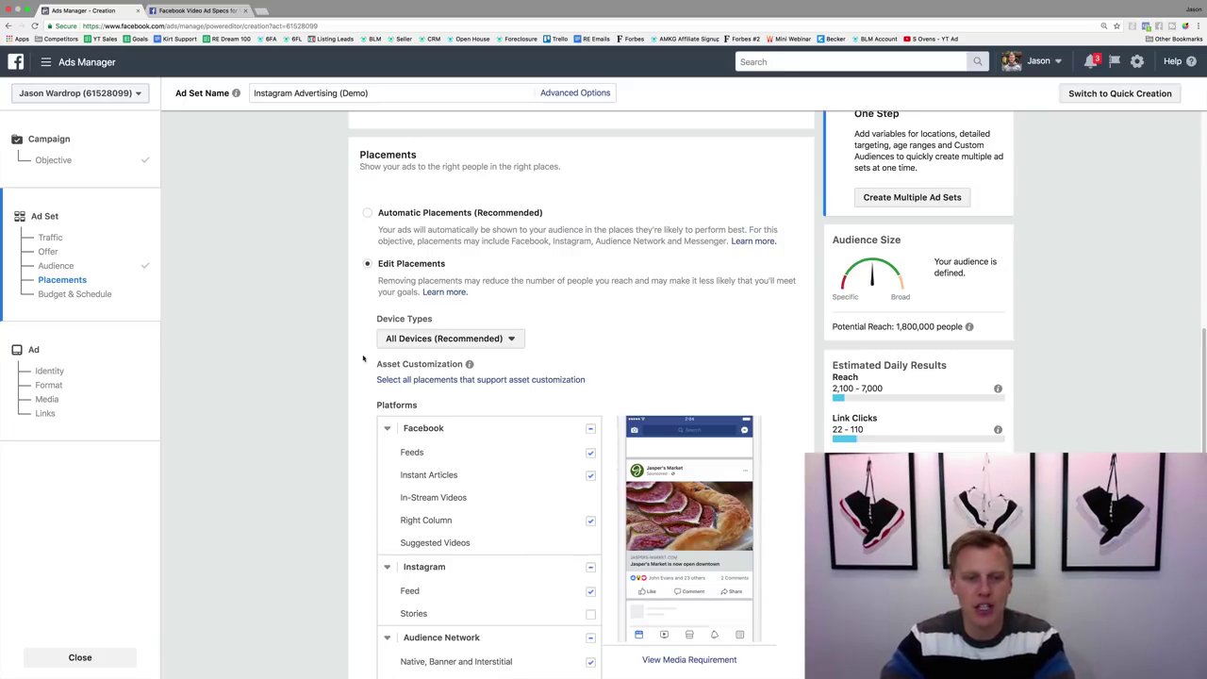
- Exclude the Facebook, Audience Network and Messenger platforms from the placements, keeping only Instagram Feed
{"action": "scroll", "coordinate": [396, 363], "scroll_direction": "down", "scroll_amount": 3}
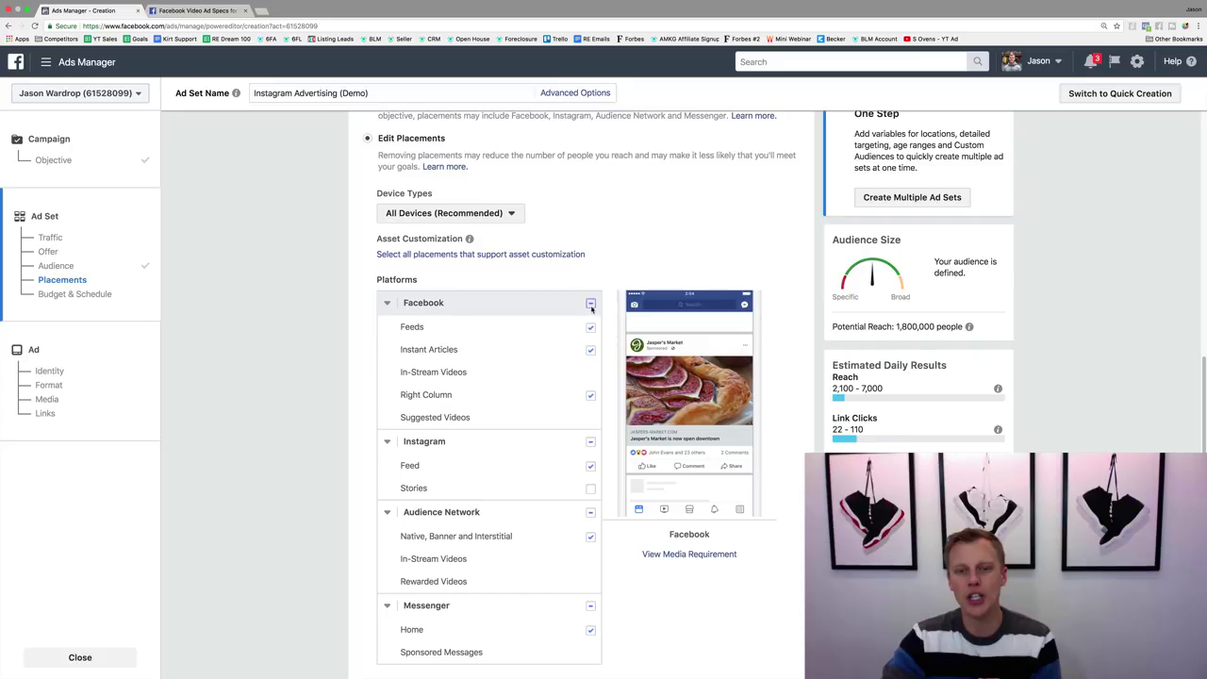
{"action": "left_click", "coordinate": [591, 306]}
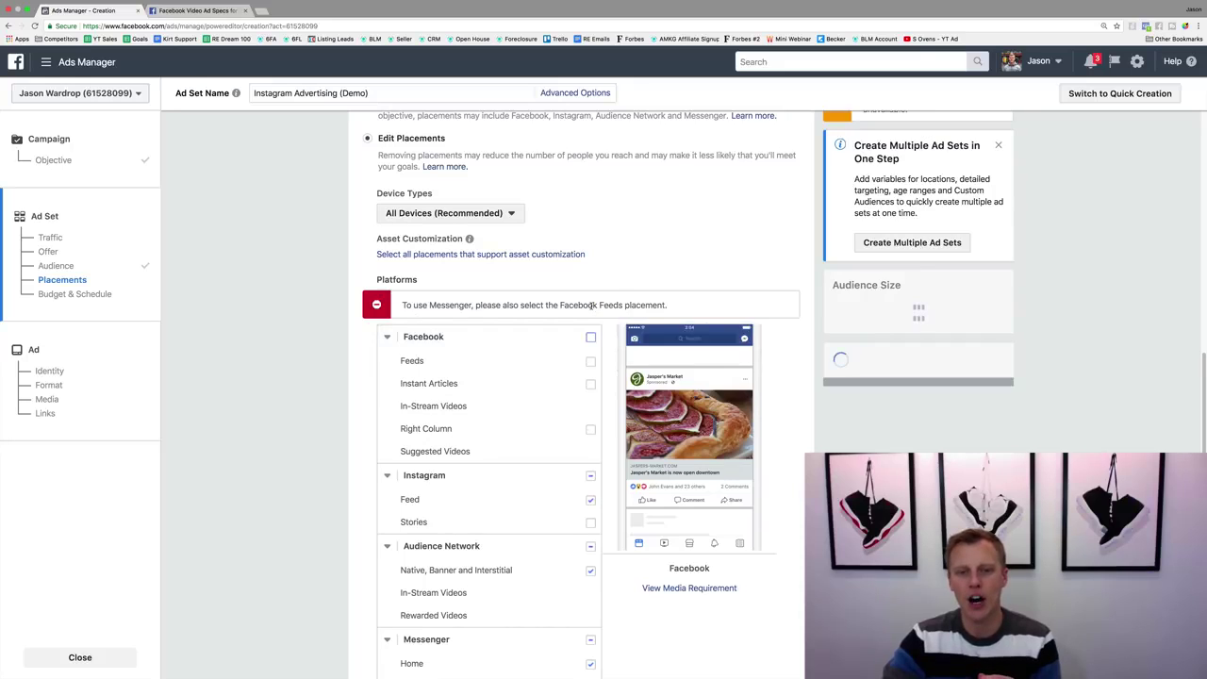
{"action": "left_click", "coordinate": [590, 546]}
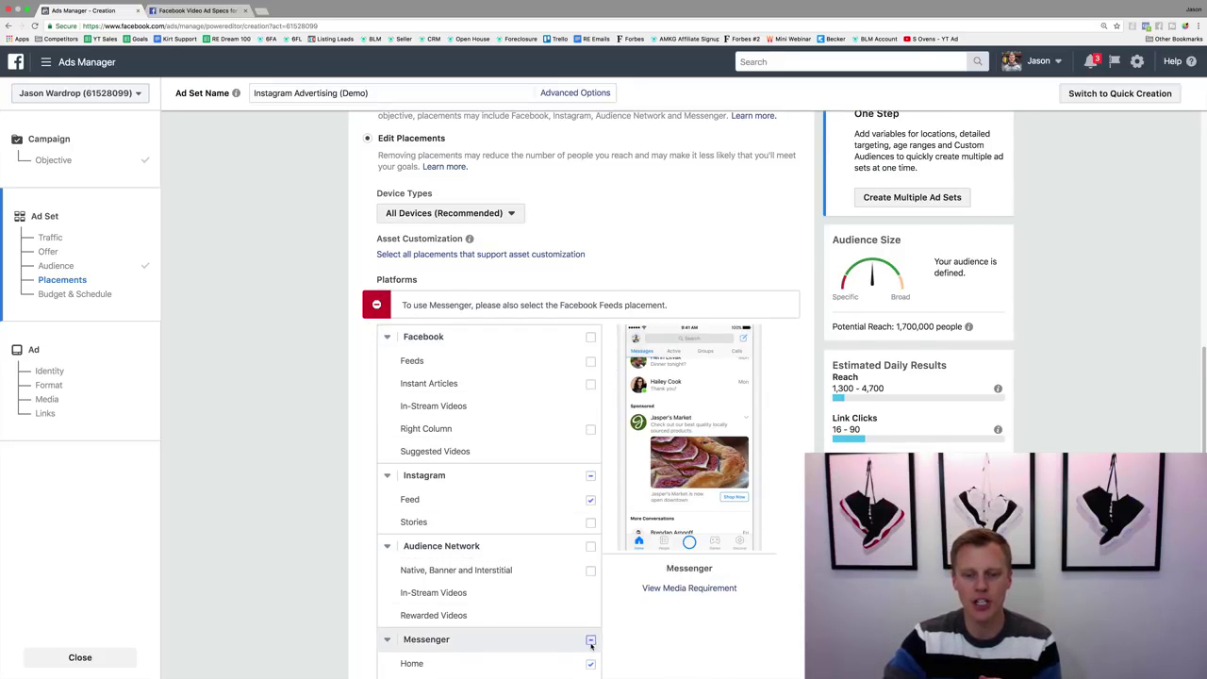
{"action": "left_click", "coordinate": [591, 641]}
{"action": "scroll", "coordinate": [324, 543], "scroll_direction": "down", "scroll_amount": 2}
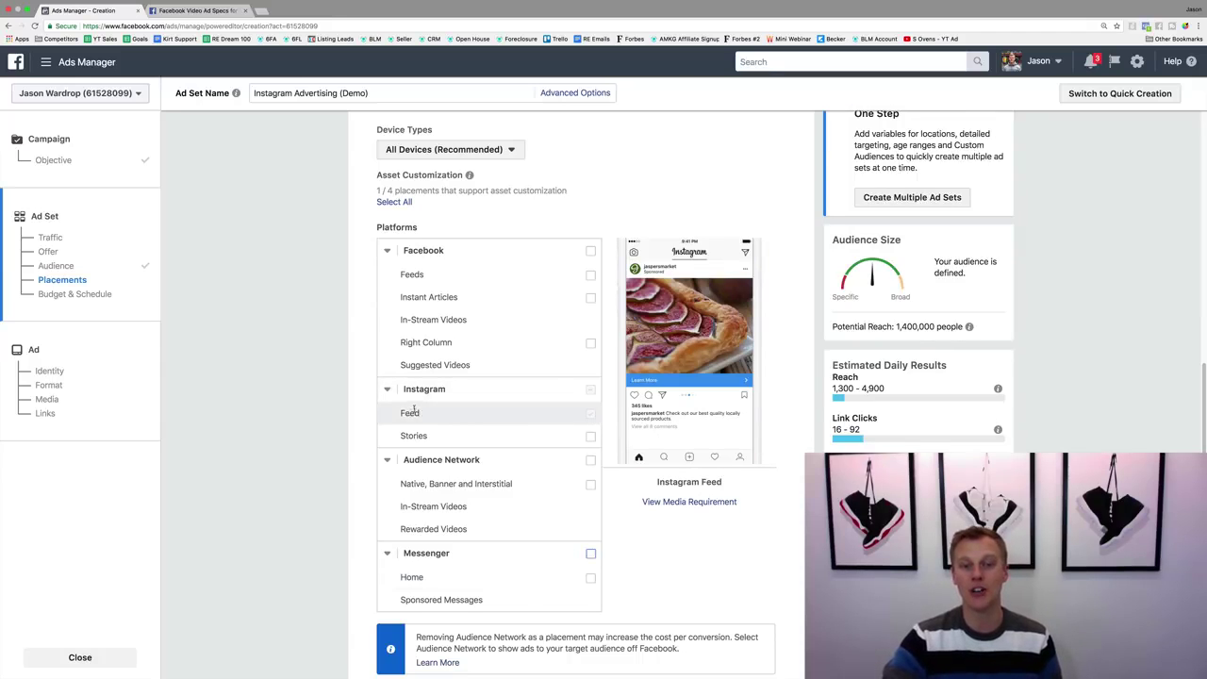
- Check the allowed video length for Instagram Feed in the Facebook video ad specs
{"action": "left_click", "coordinate": [215, 13]}
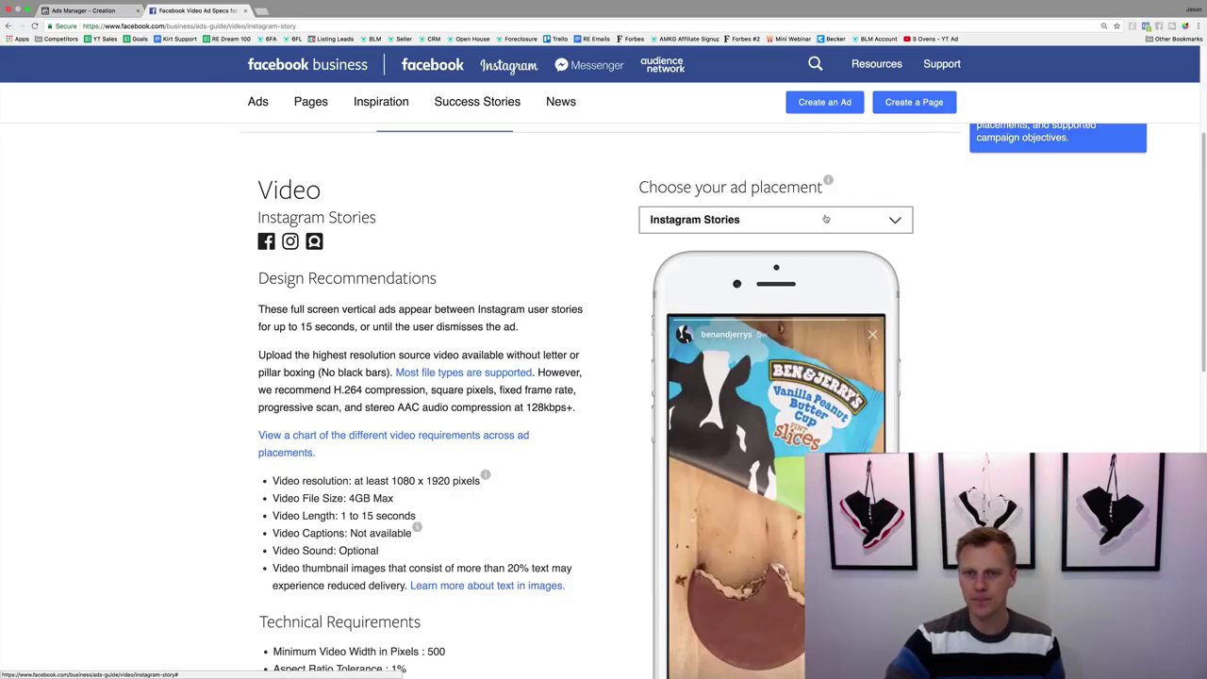
{"action": "left_click", "coordinate": [822, 223]}
{"action": "left_click", "coordinate": [717, 399]}
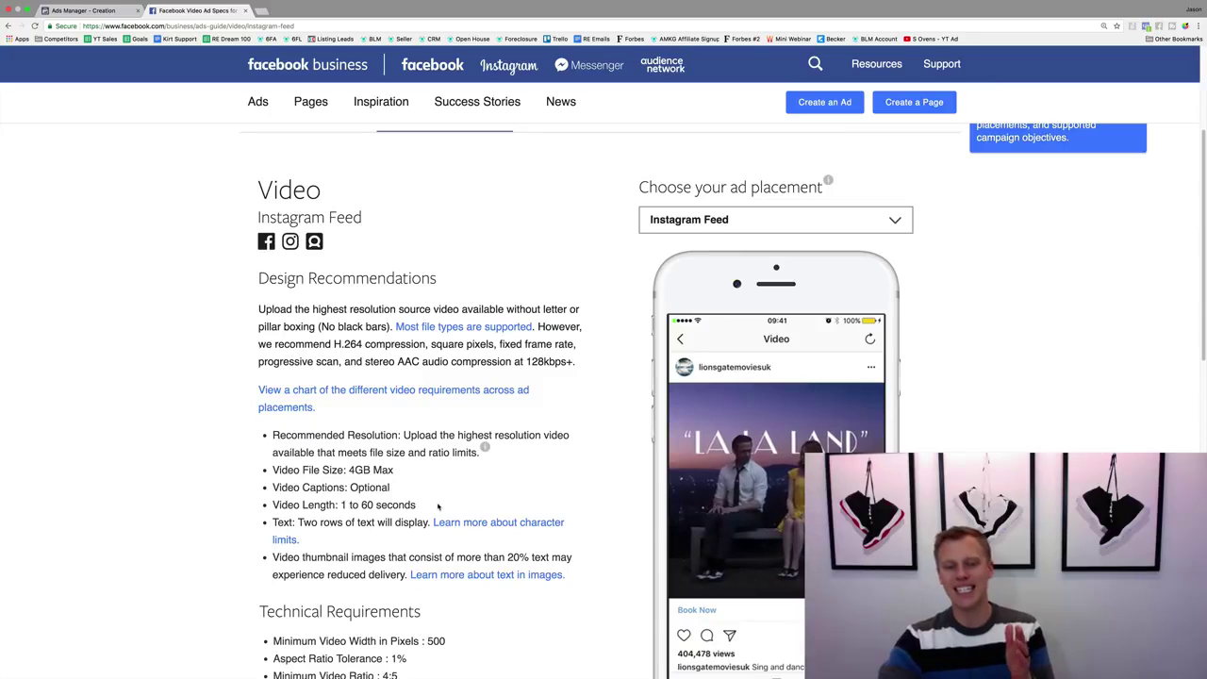
{"action": "left_click_drag", "start_coordinate": [418, 505], "coordinate": [265, 506]}
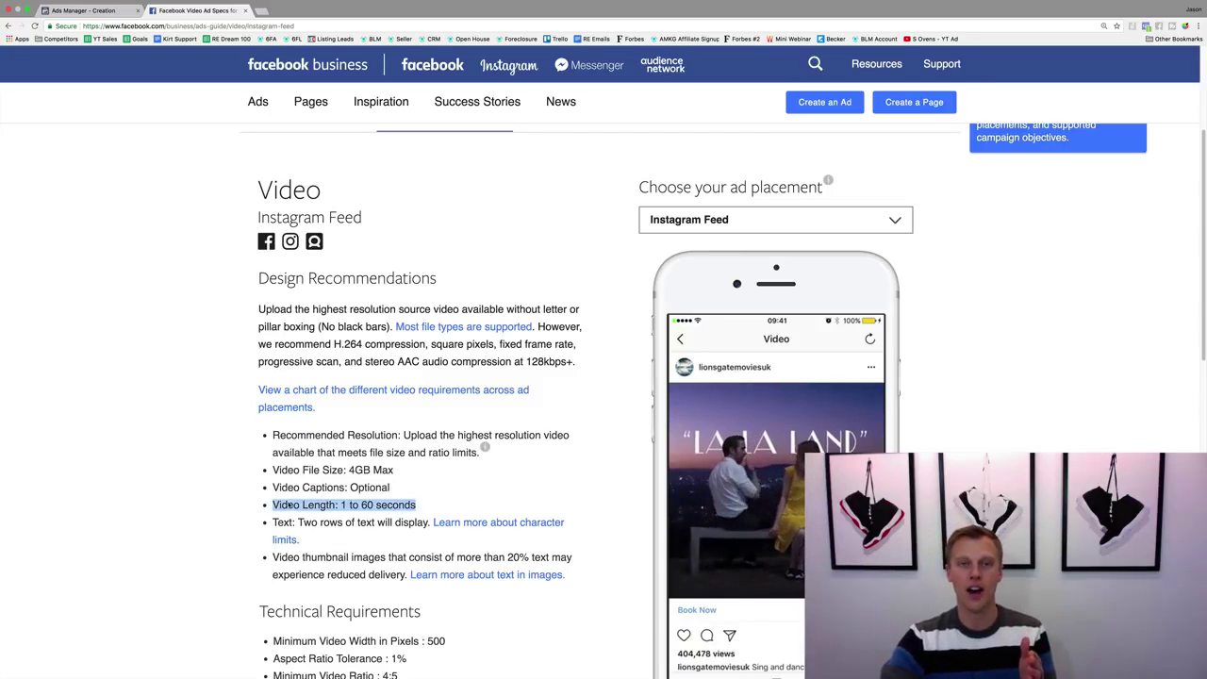
- Return to Ads Manager and include Instagram Stories as a placement alongside Instagram Feed
{"action": "left_click", "coordinate": [83, 10]}
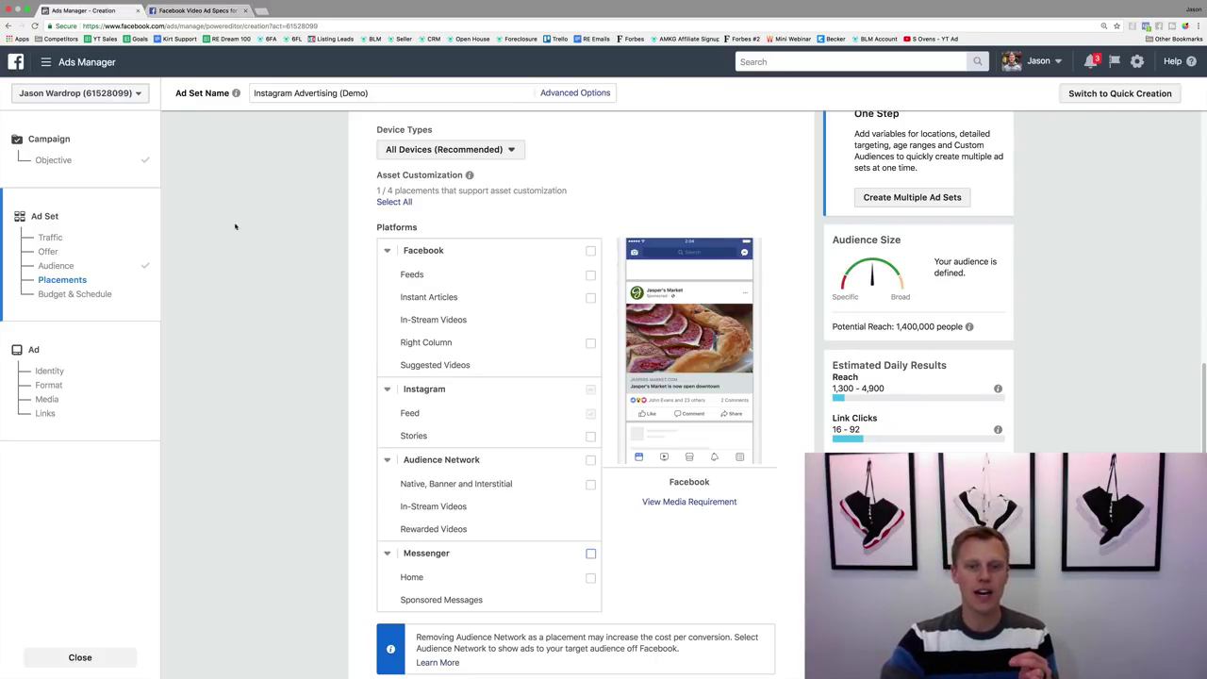
{"action": "left_click", "coordinate": [590, 437]}
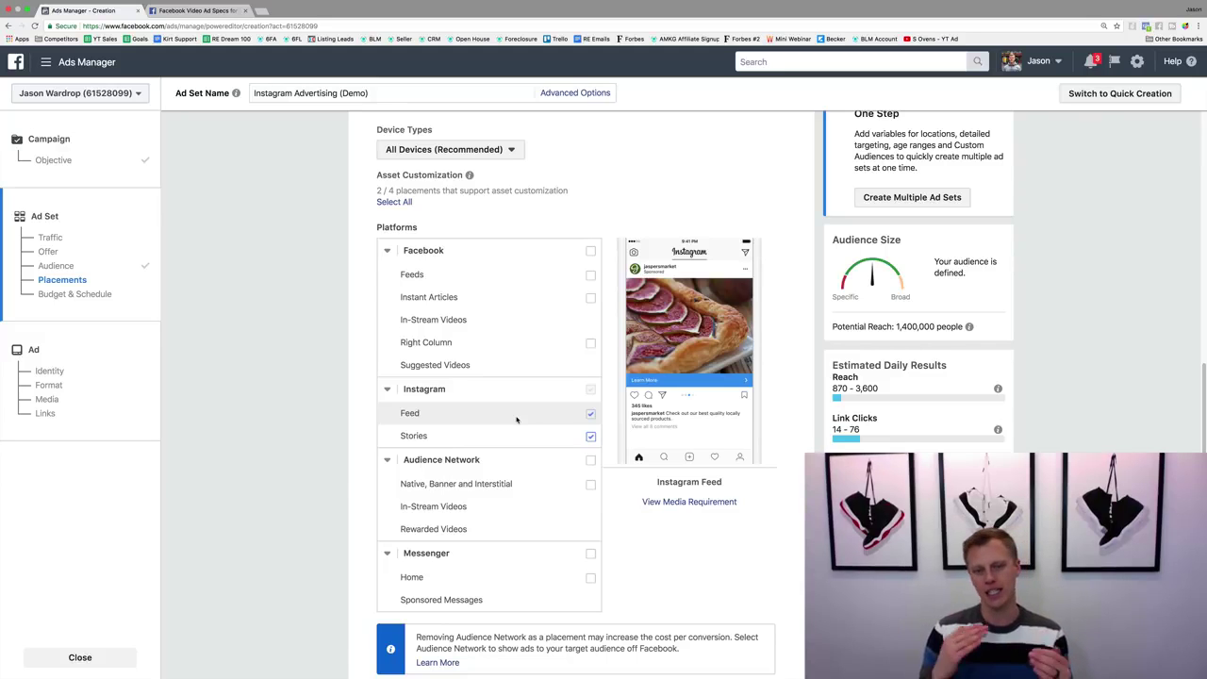
{"action": "left_click", "coordinate": [591, 436]}
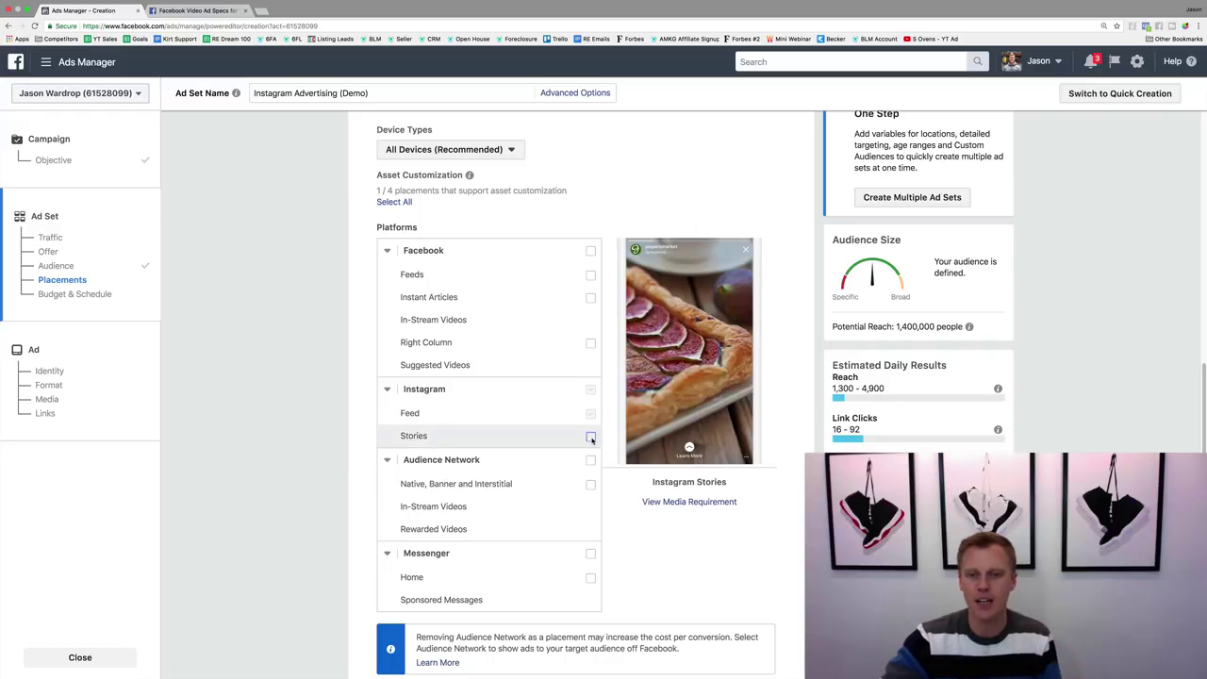
{"action": "left_click", "coordinate": [591, 438]}
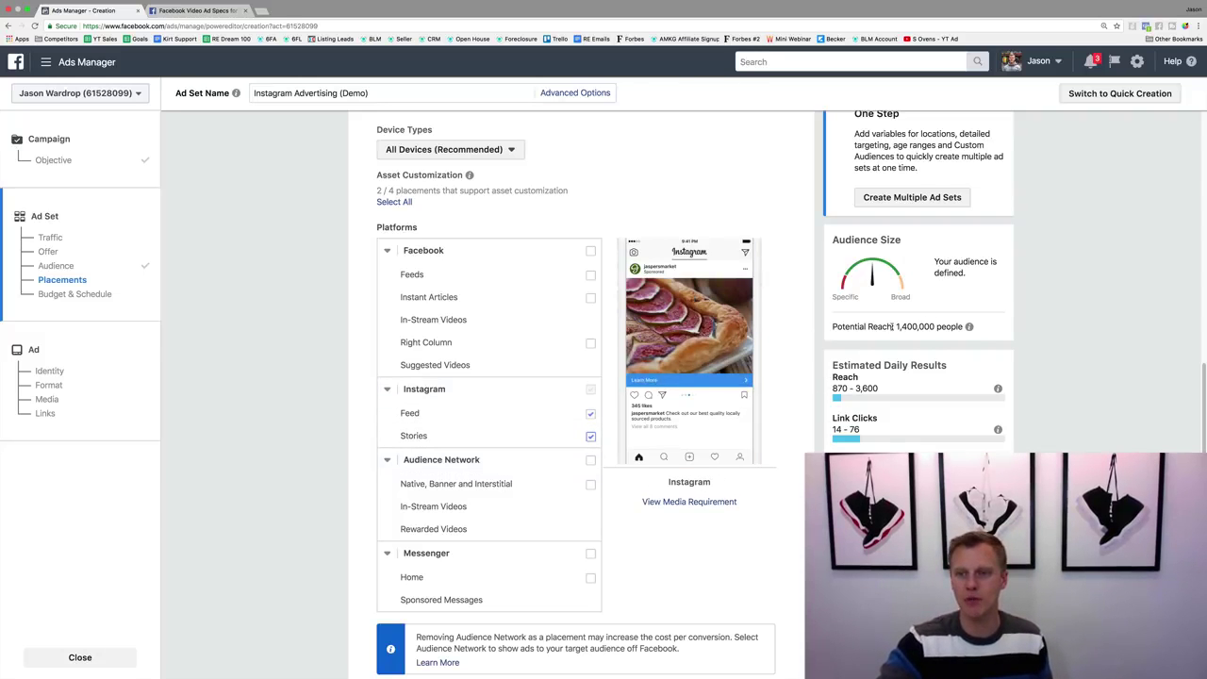
- Change the ad set's budget type to Lifetime Budget and set the amount to $100.00
{"action": "scroll", "coordinate": [782, 362], "scroll_direction": "down", "scroll_amount": 10}
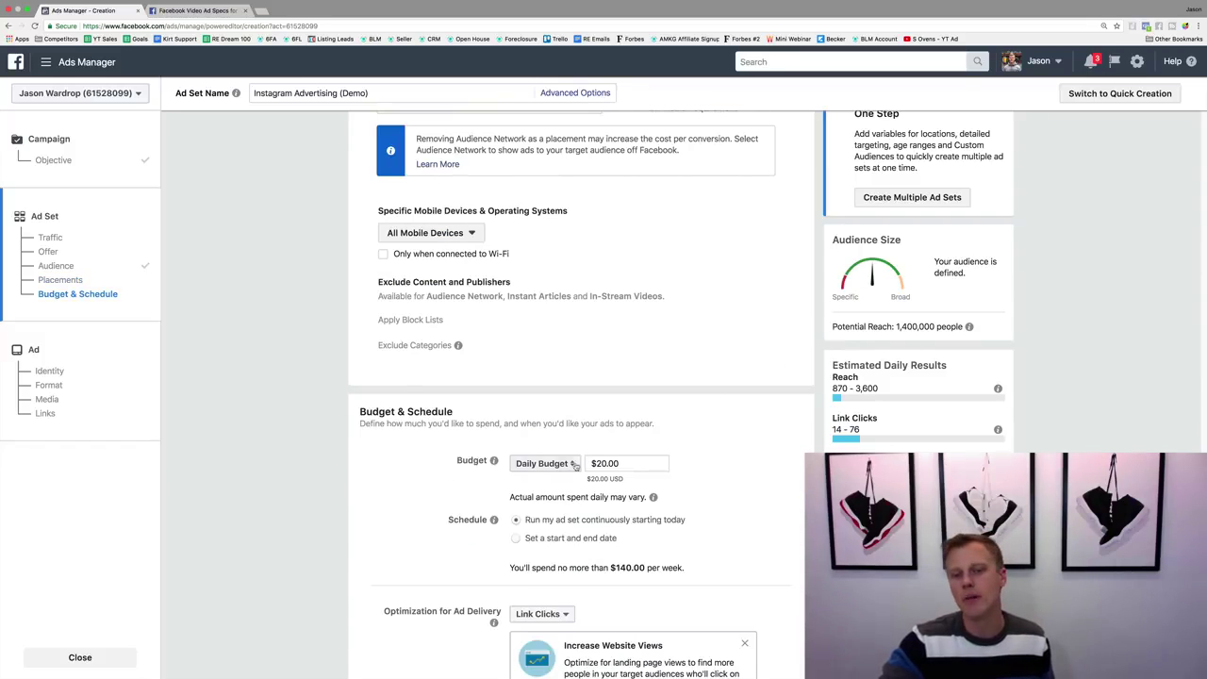
{"action": "left_click", "coordinate": [542, 463]}
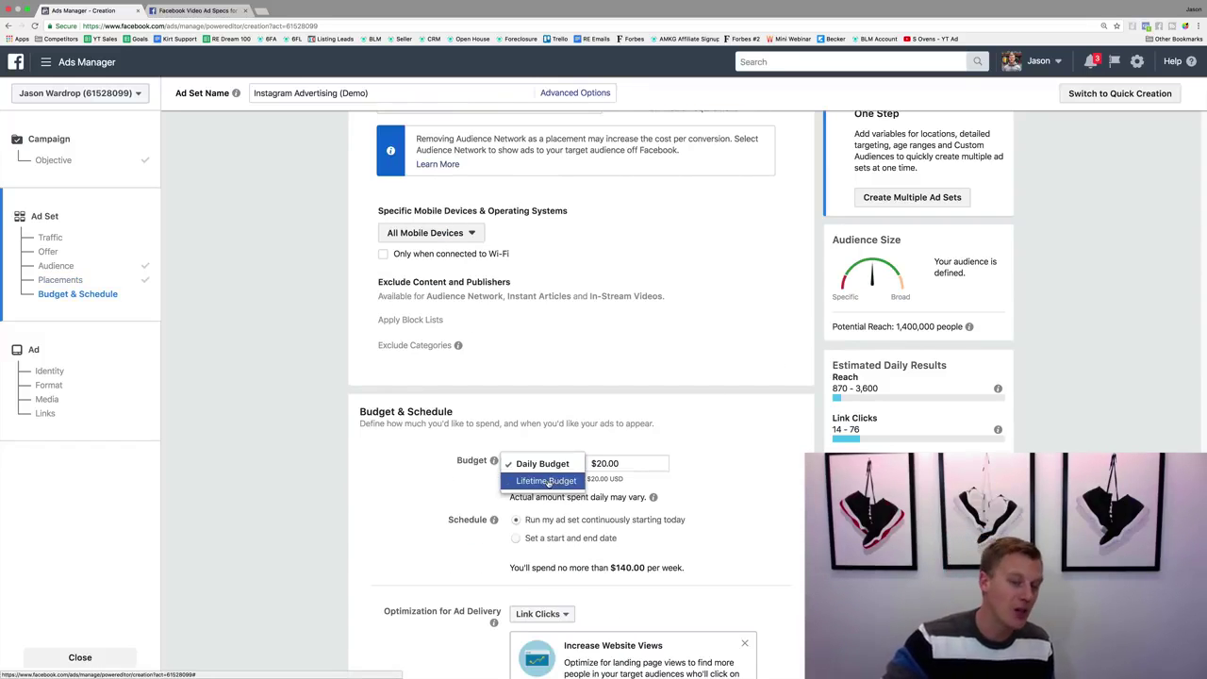
{"action": "left_click", "coordinate": [778, 451]}
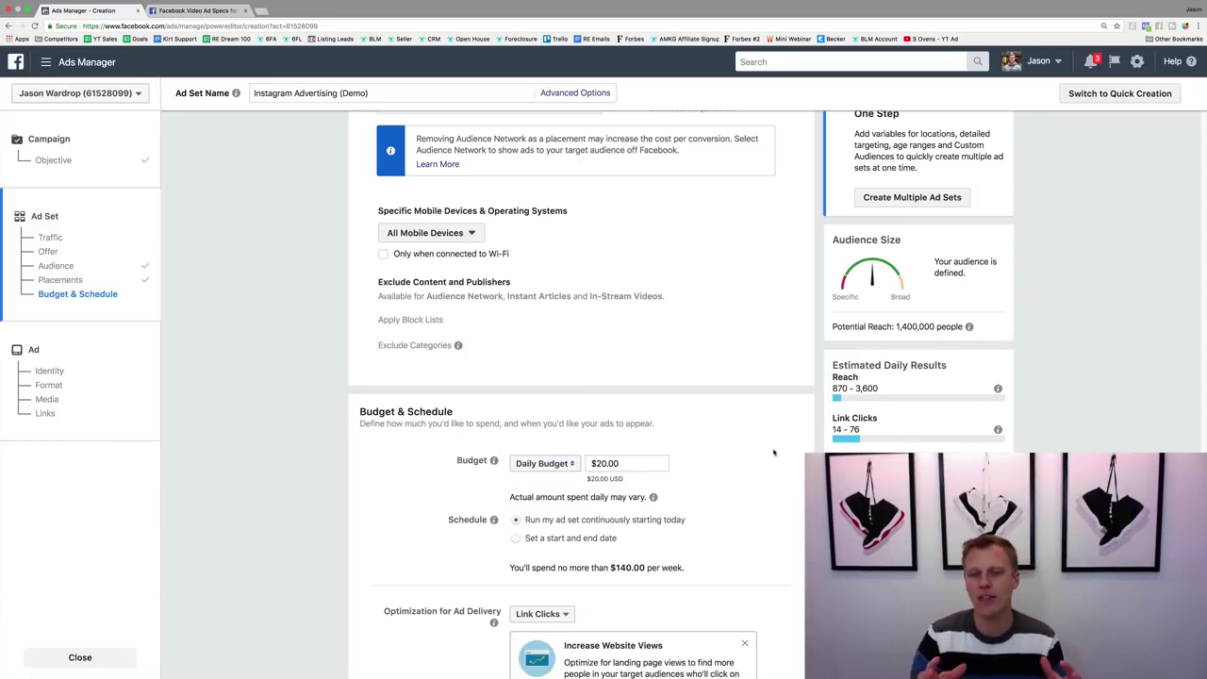
{"action": "left_click", "coordinate": [545, 463]}
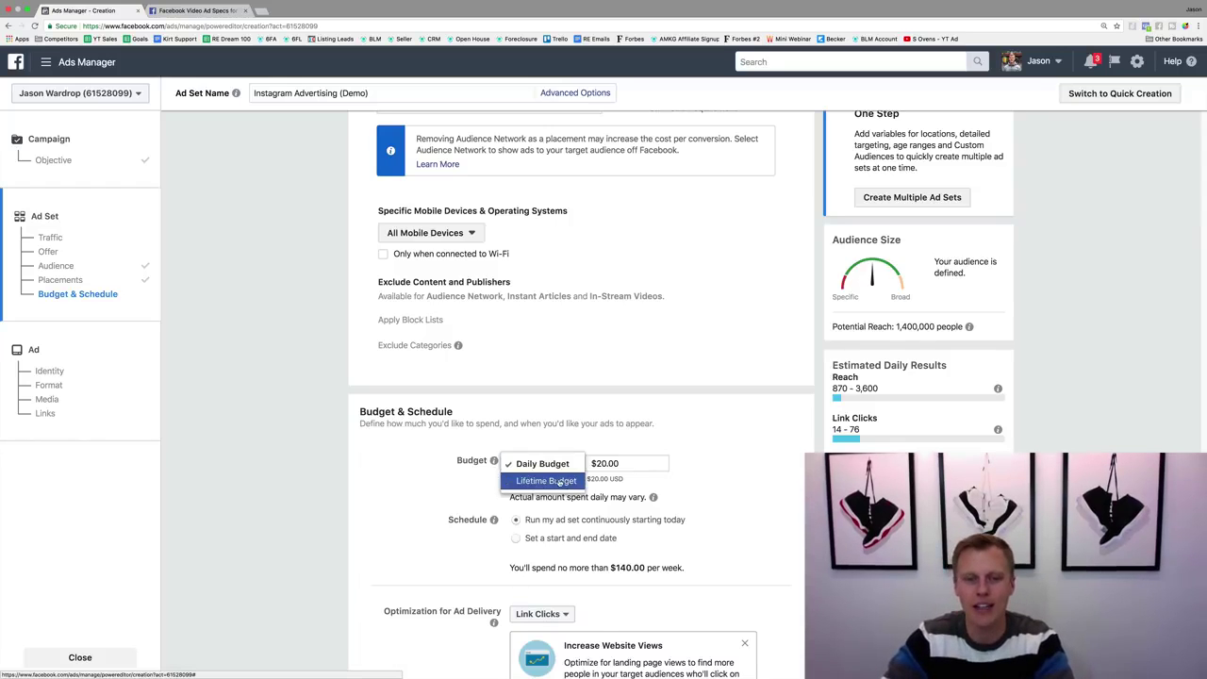
{"action": "left_click", "coordinate": [559, 481]}
{"action": "left_click_drag", "start_coordinate": [619, 463], "coordinate": [610, 463]}
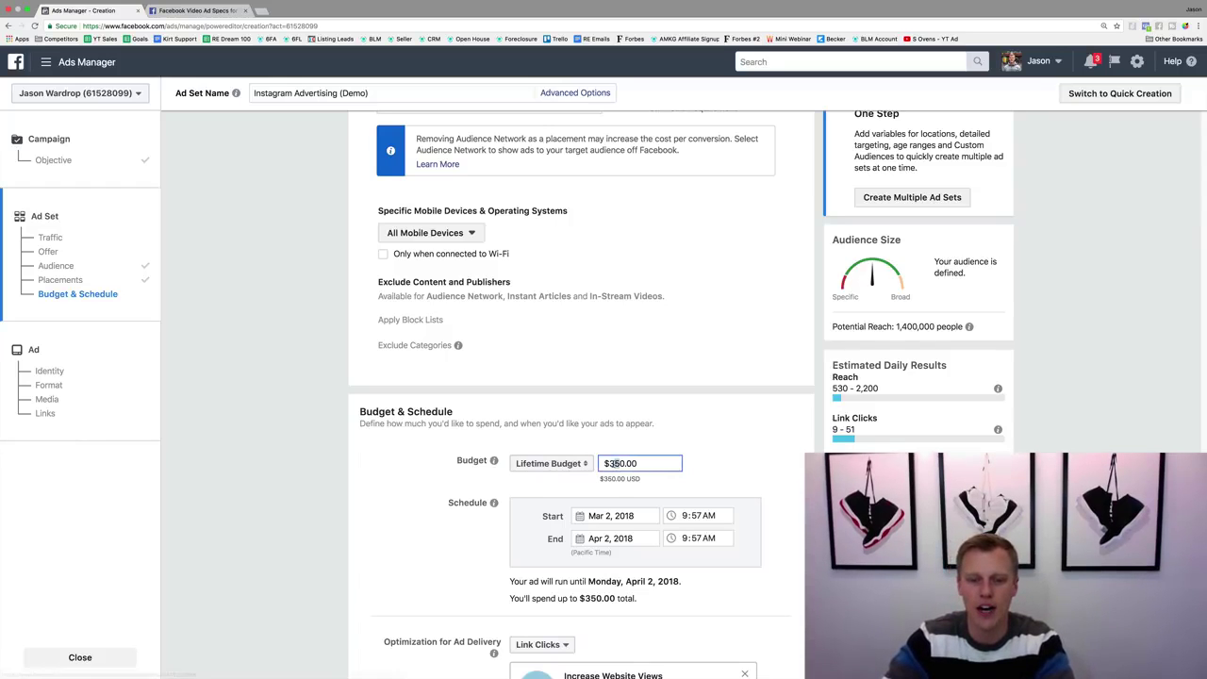
{"action": "type", "text": "100"}
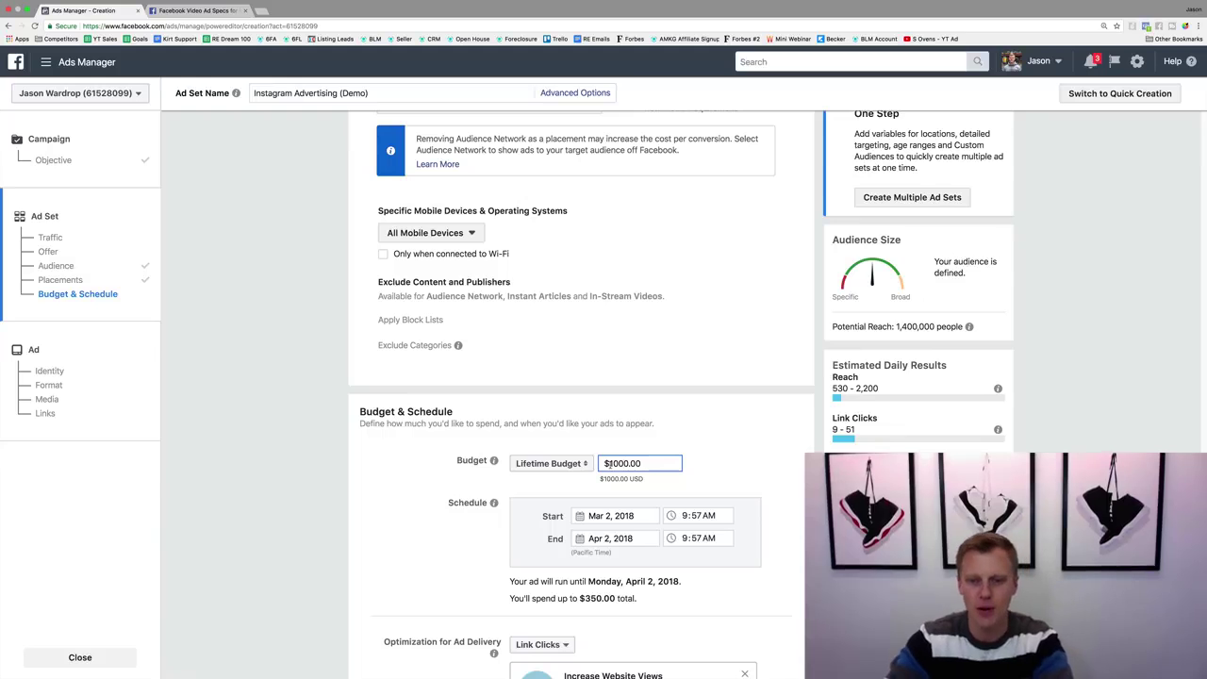
{"action": "key", "text": "BackSpace"}
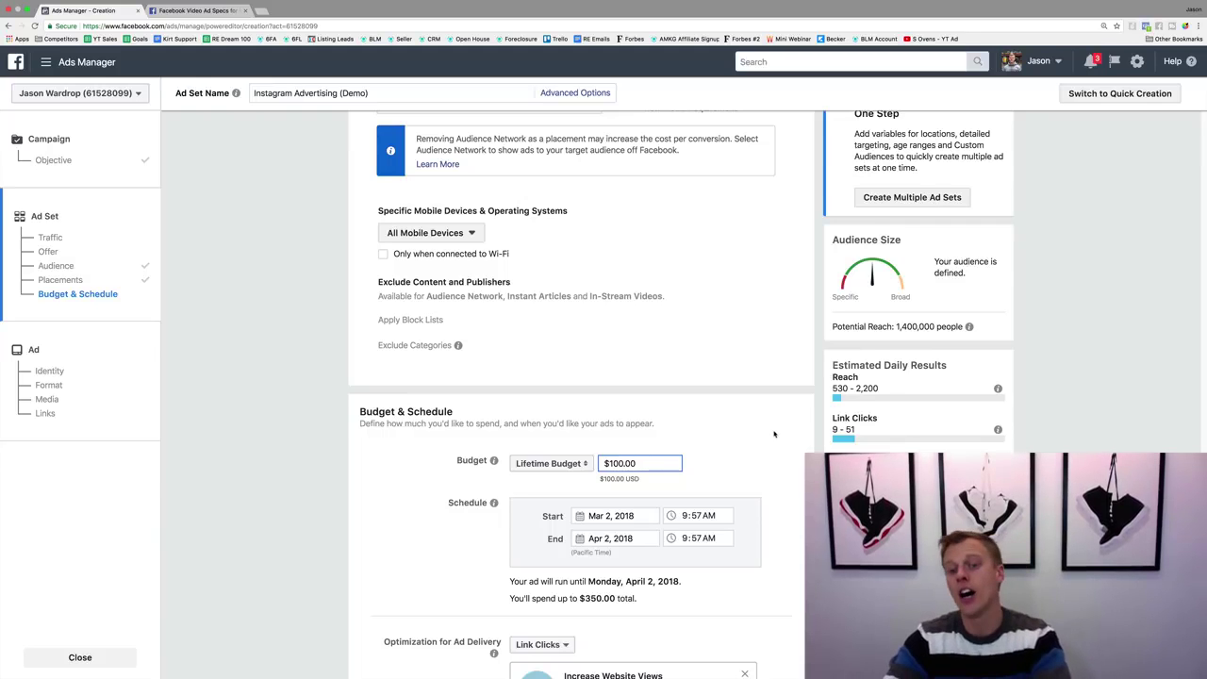
{"action": "left_click", "coordinate": [777, 431]}
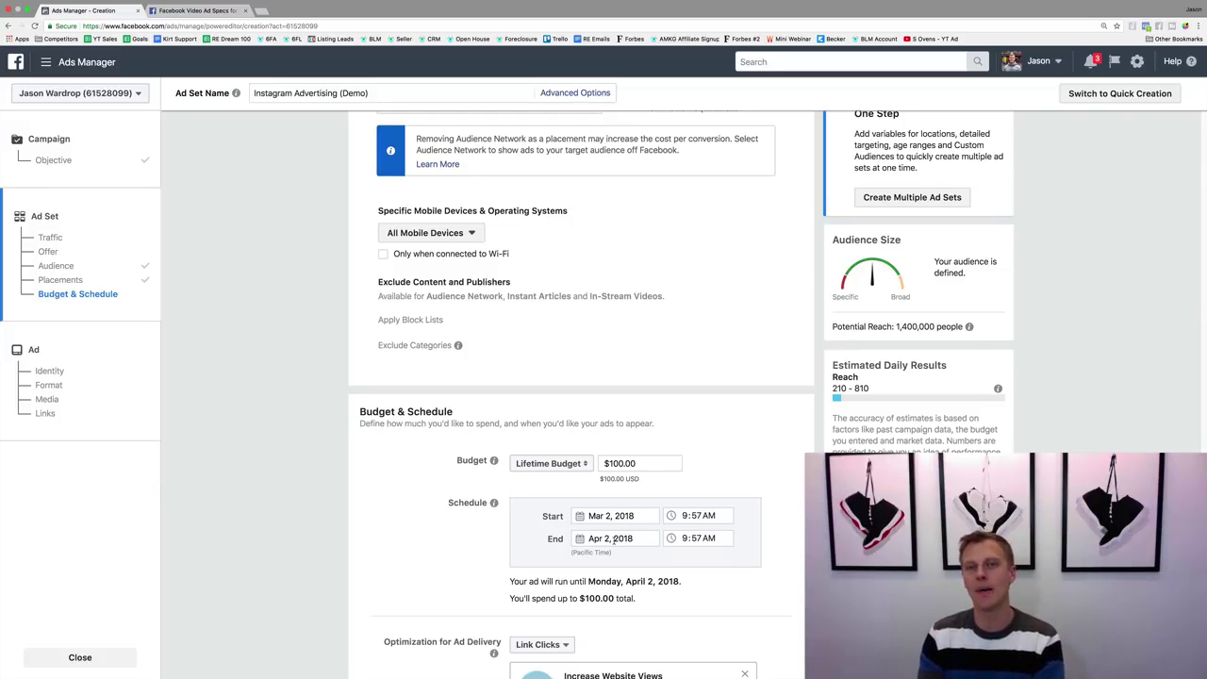
- Set a Daily Budget of $10.00 and schedule the ad set to run continuously starting today
{"action": "left_click", "coordinate": [549, 463]}
{"action": "left_click", "coordinate": [548, 449]}
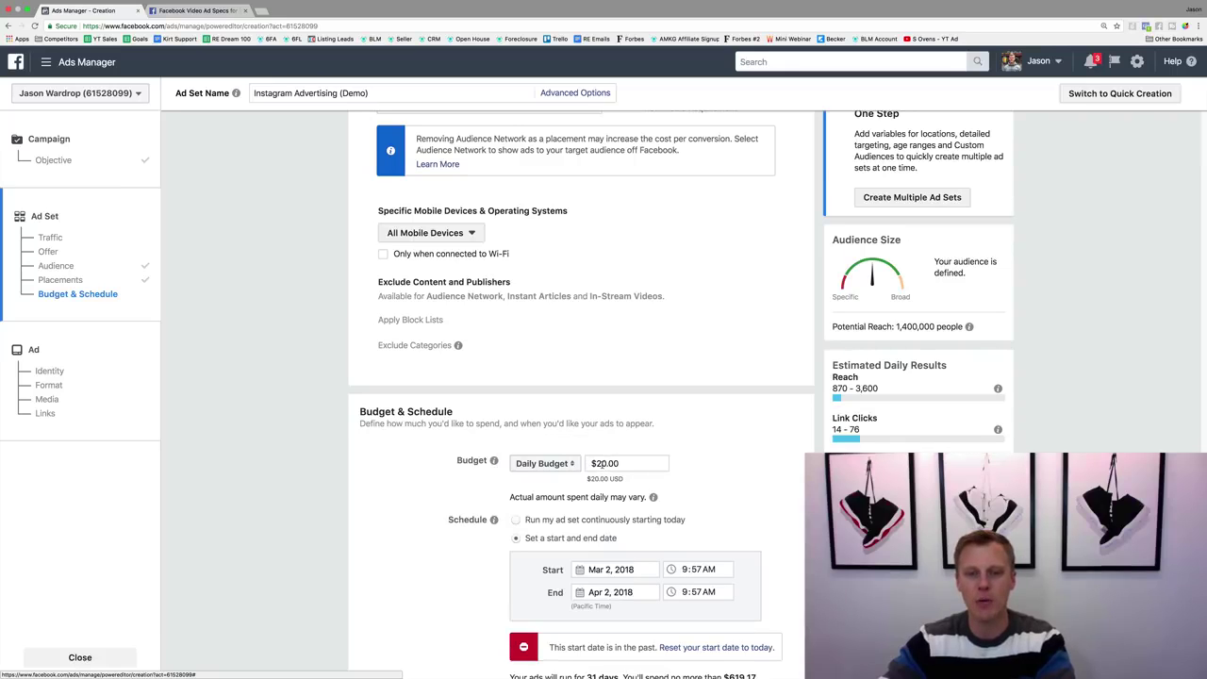
{"action": "left_click", "coordinate": [604, 462]}
{"action": "key", "text": "BackSpace"}
{"action": "left_click", "coordinate": [730, 466]}
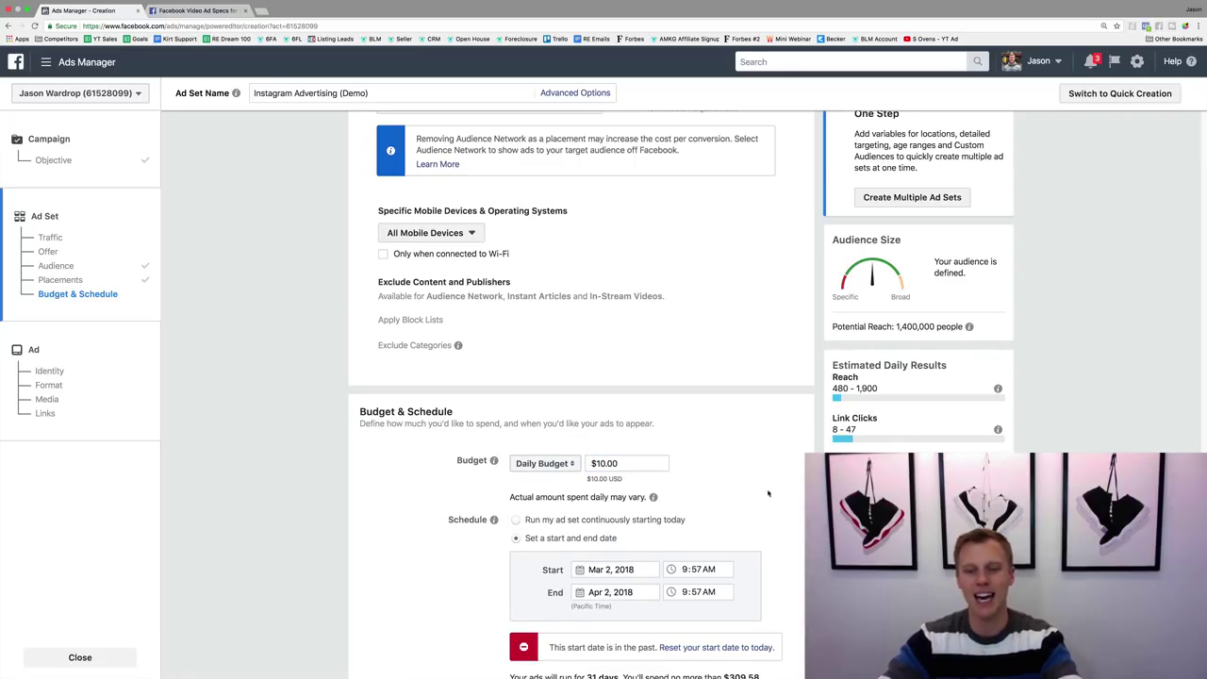
{"action": "left_click", "coordinate": [517, 520]}
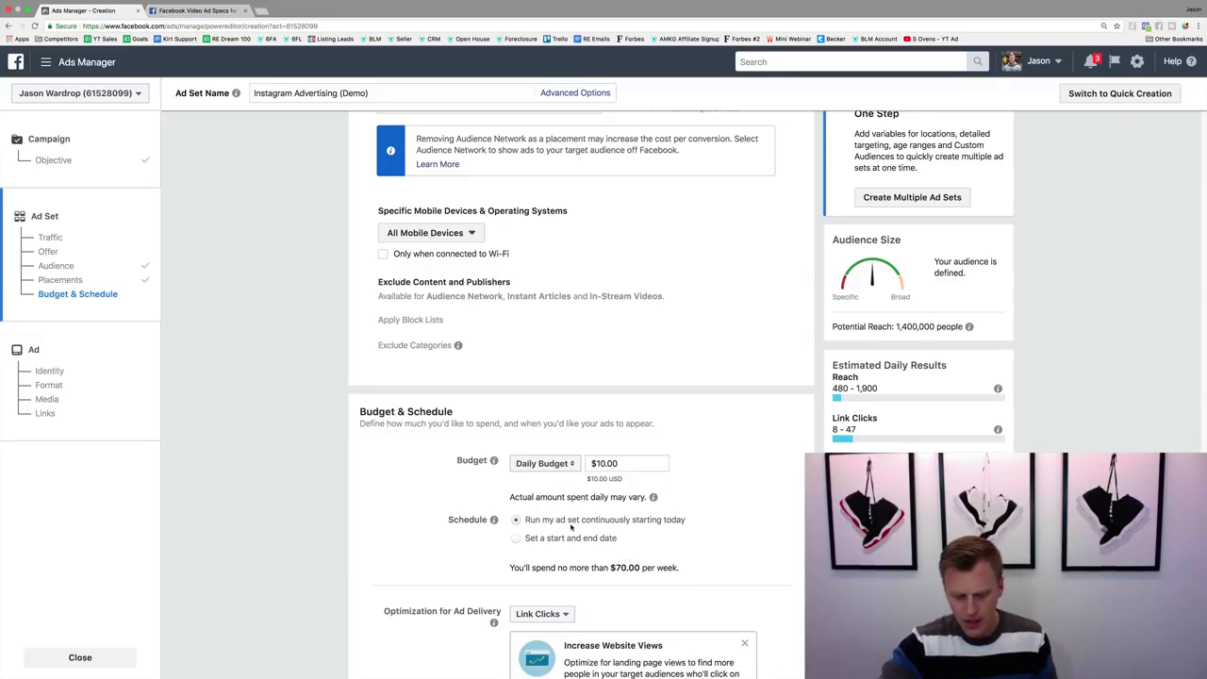
{"action": "scroll", "coordinate": [471, 526], "scroll_direction": "down", "scroll_amount": 3}
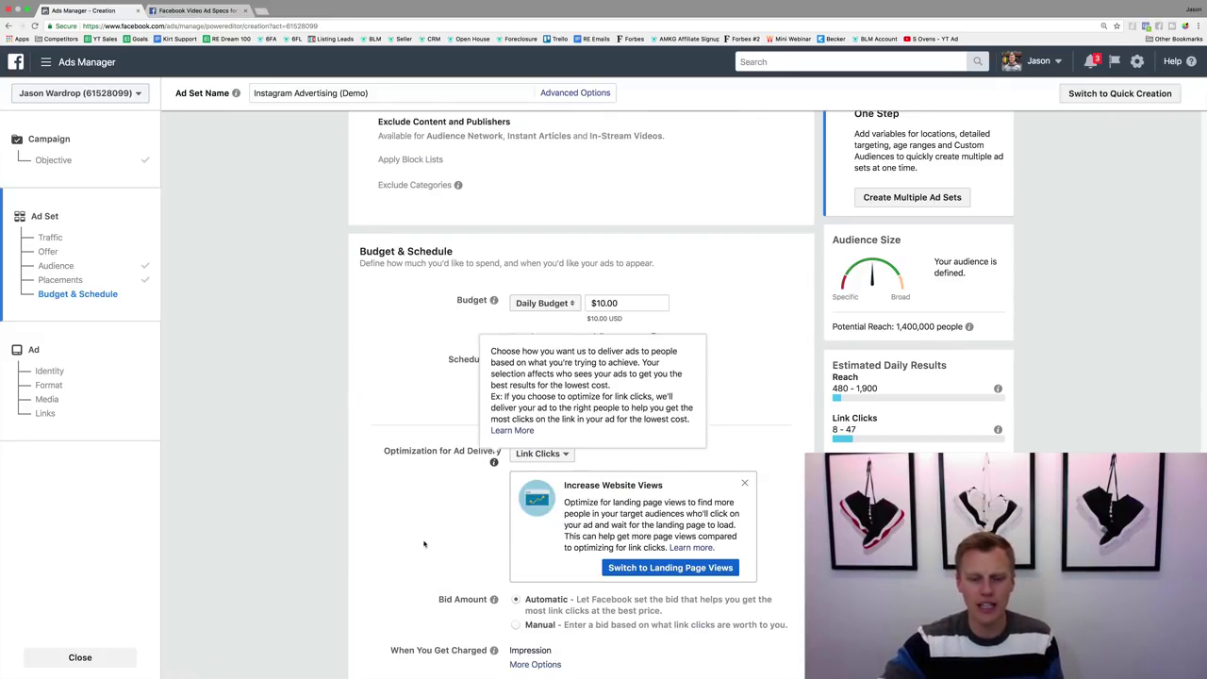
- Keep Link Clicks as the ad set's optimization for ad delivery and continue to the ad creation page
{"action": "scroll", "coordinate": [436, 544], "scroll_direction": "down", "scroll_amount": 3}
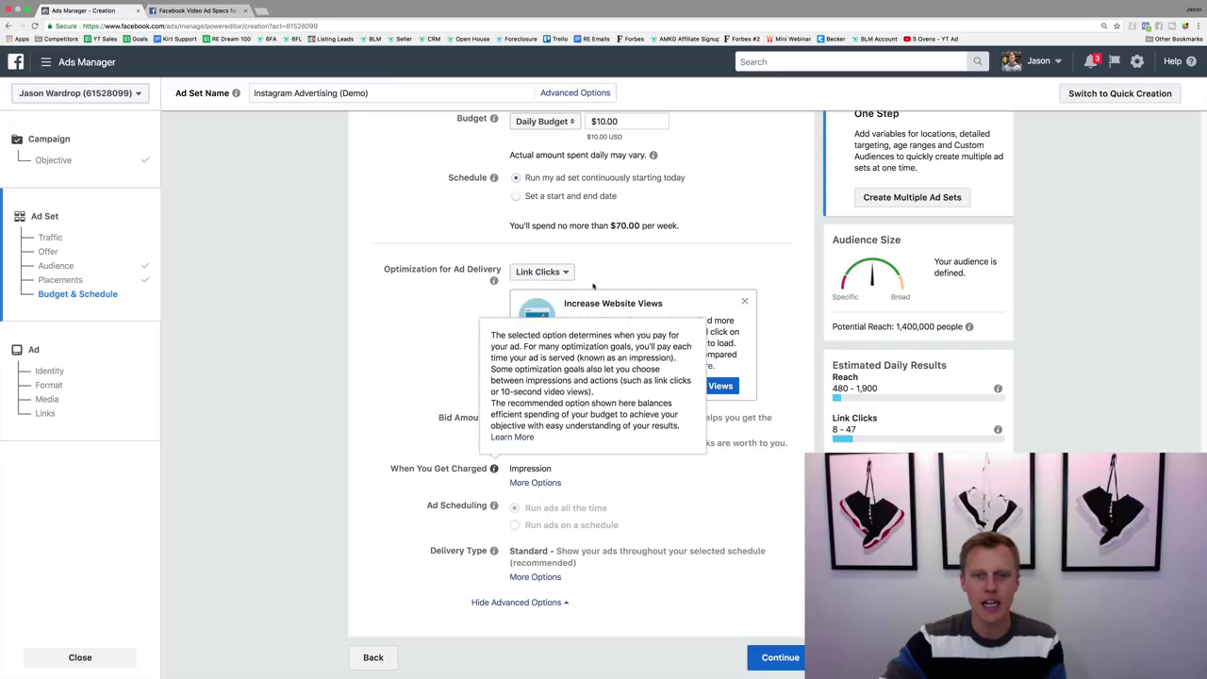
{"action": "left_click", "coordinate": [564, 272]}
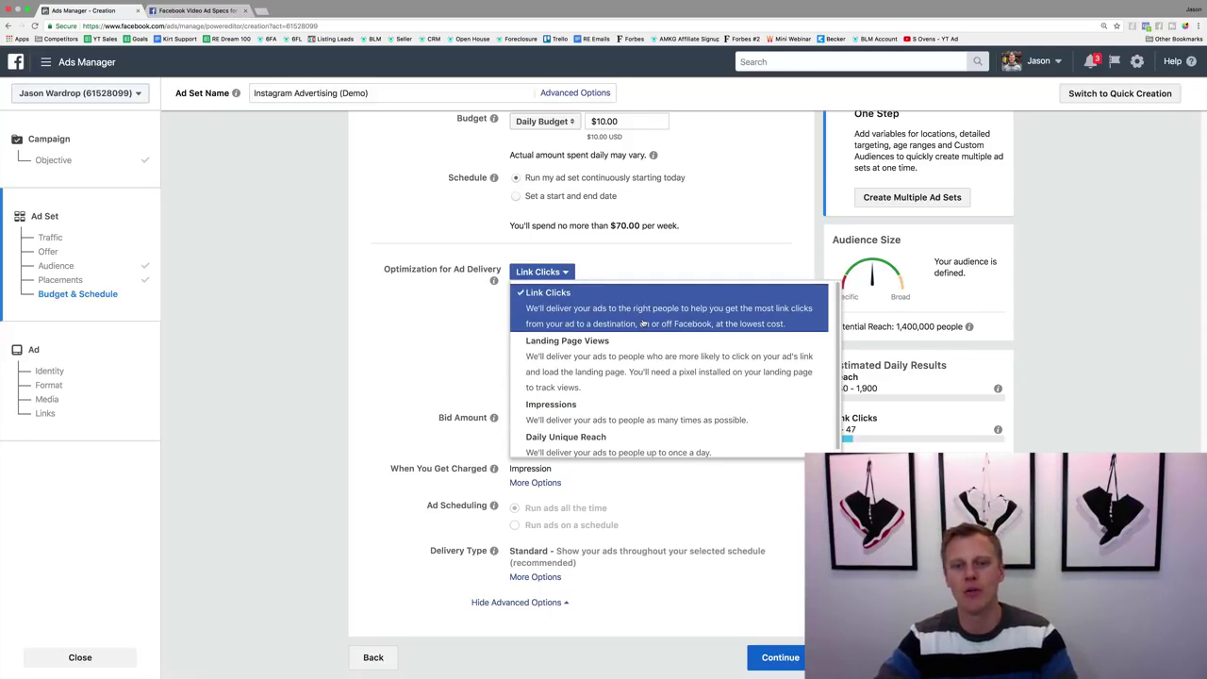
{"action": "left_click", "coordinate": [645, 317]}
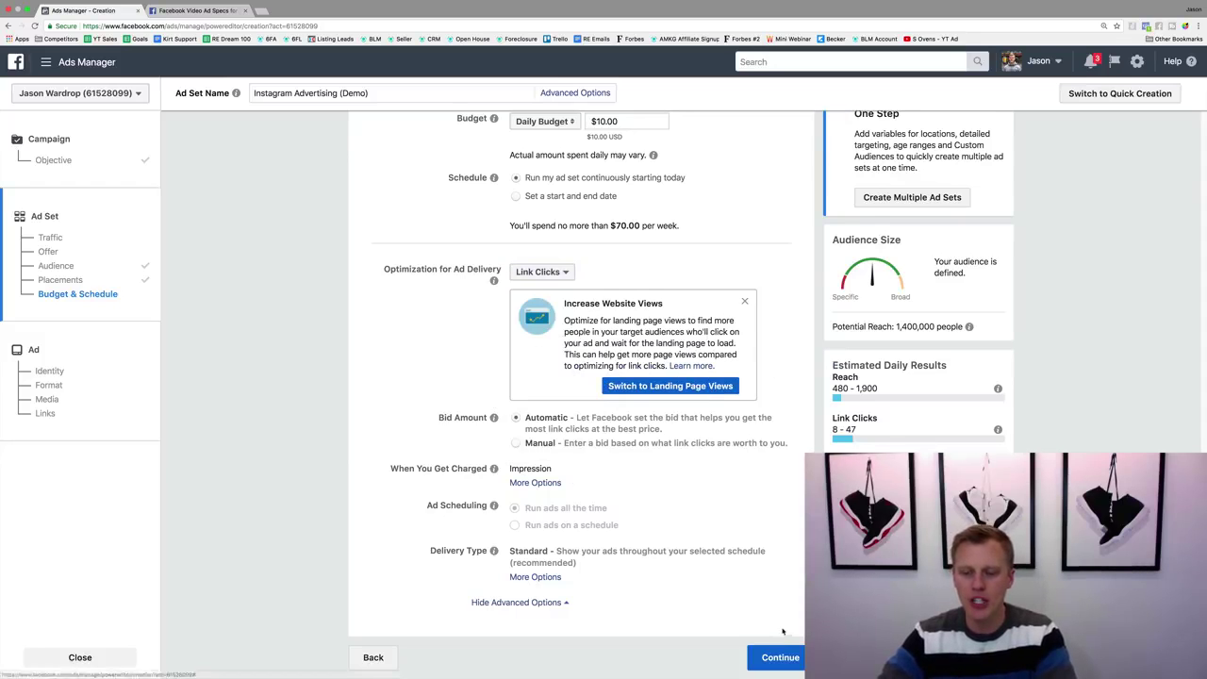
{"action": "left_click", "coordinate": [780, 657]}
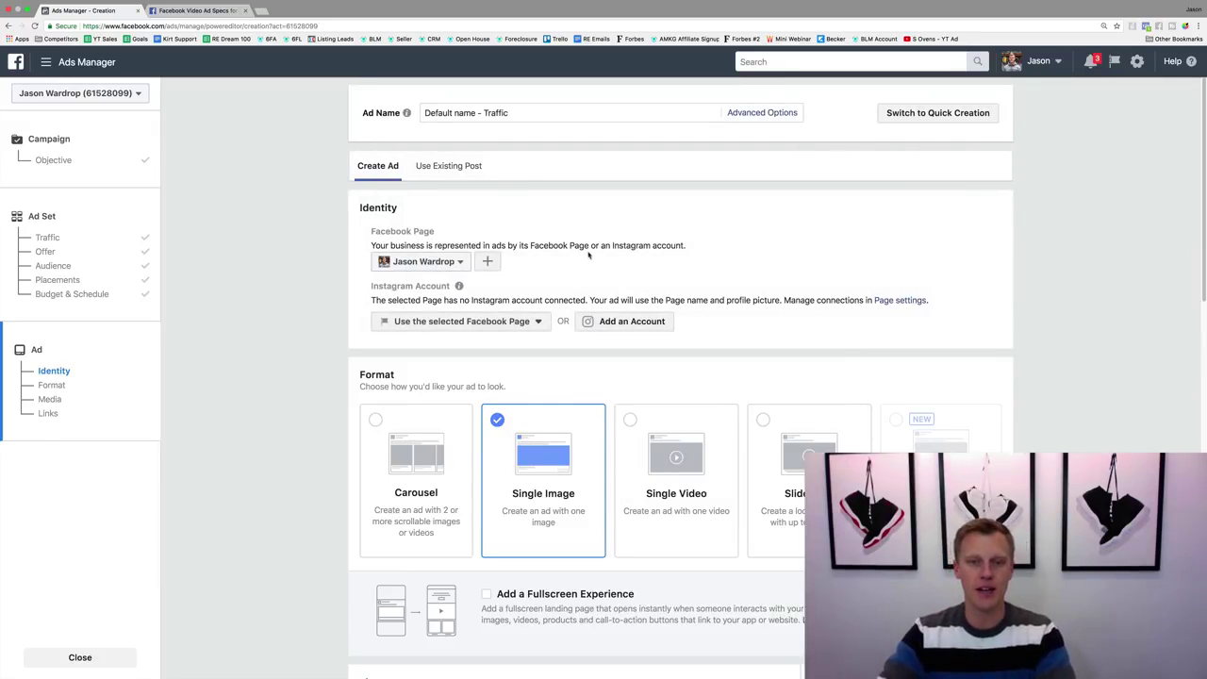
- Look over the options for connecting an existing or a new Instagram account, leaving without connecting one
{"action": "left_click", "coordinate": [625, 322]}
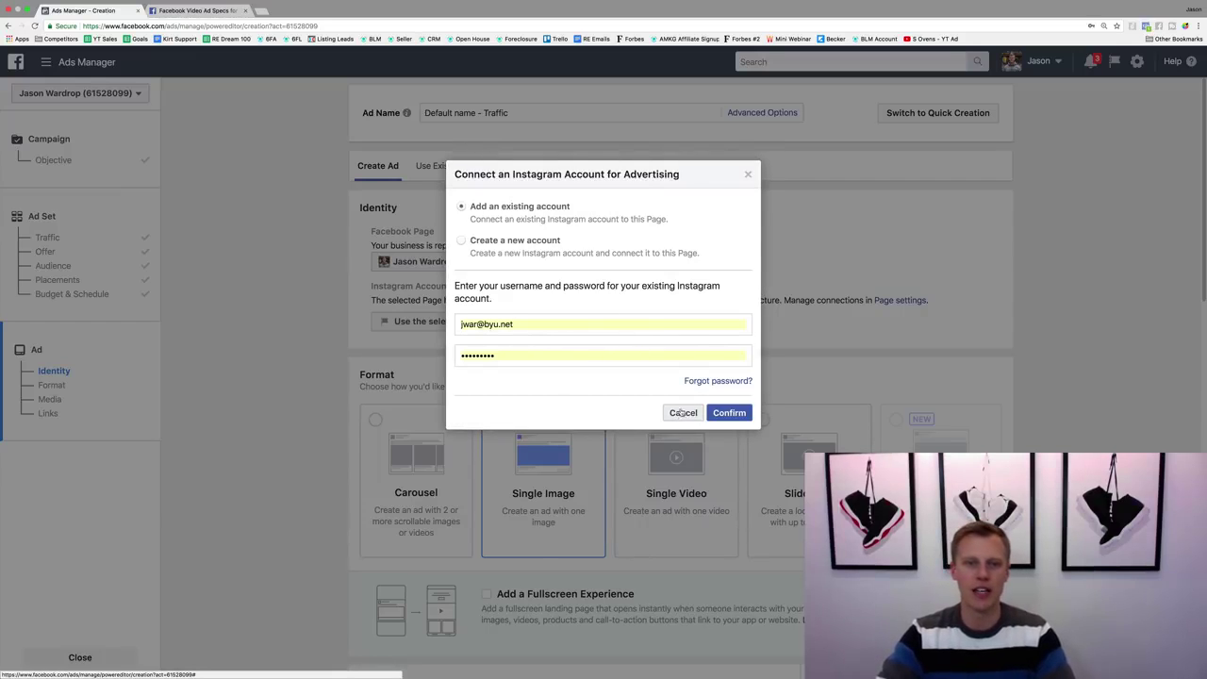
{"action": "left_click", "coordinate": [461, 241]}
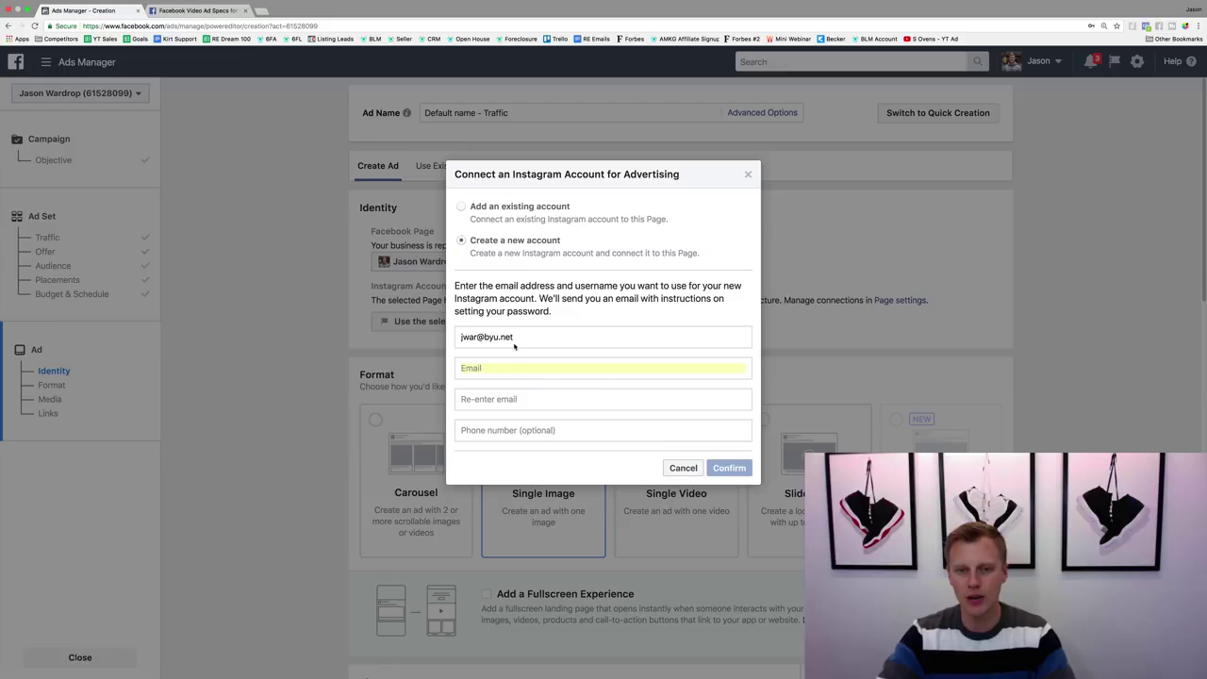
{"action": "left_click", "coordinate": [683, 468]}
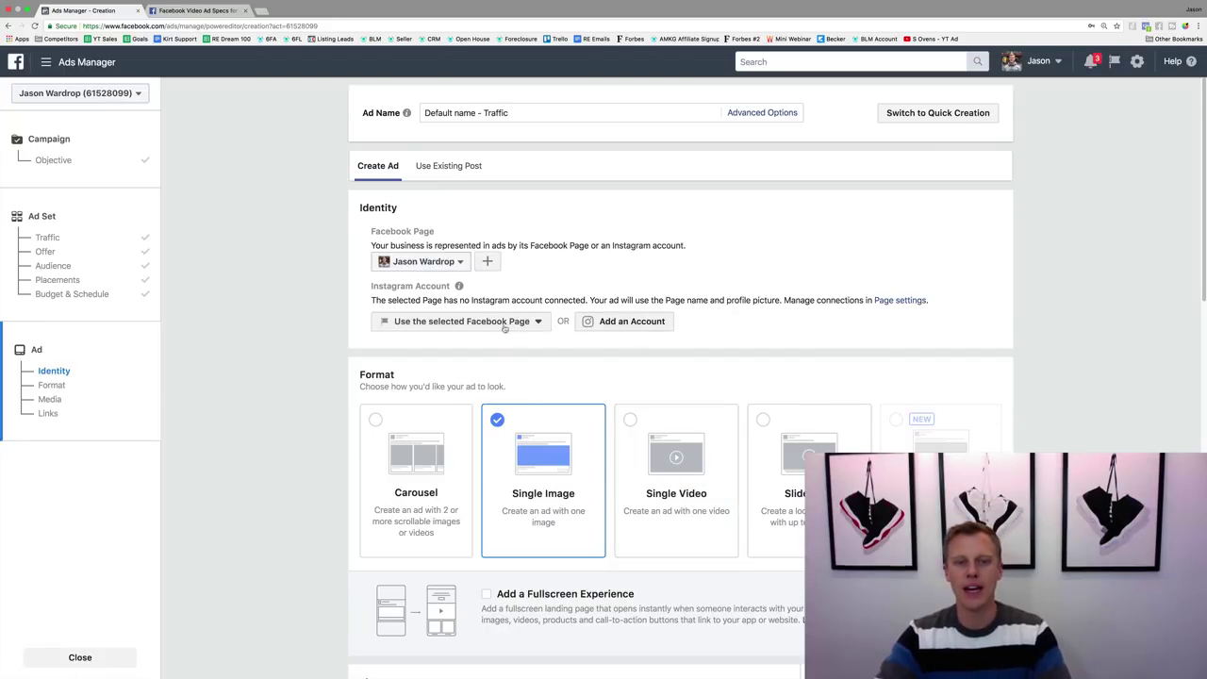
- Choose Single Video as the ad format and use the selected Facebook Page as the Instagram account
{"action": "scroll", "coordinate": [487, 343], "scroll_direction": "down", "scroll_amount": 4}
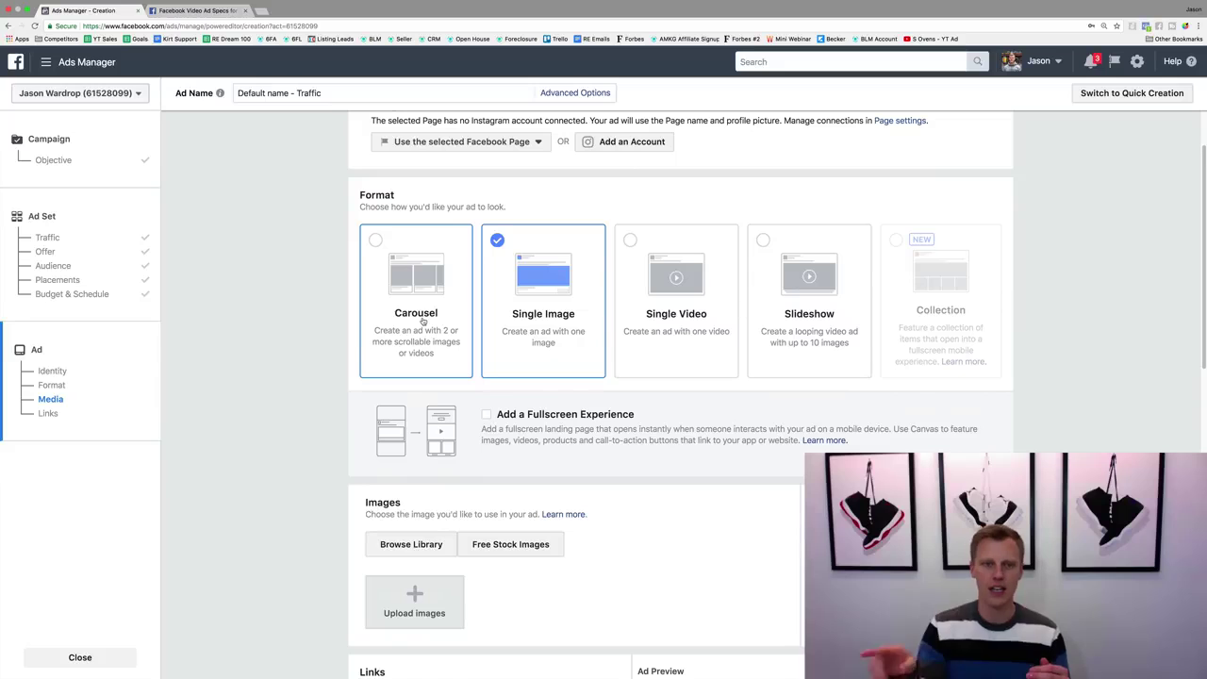
{"action": "left_click", "coordinate": [668, 292]}
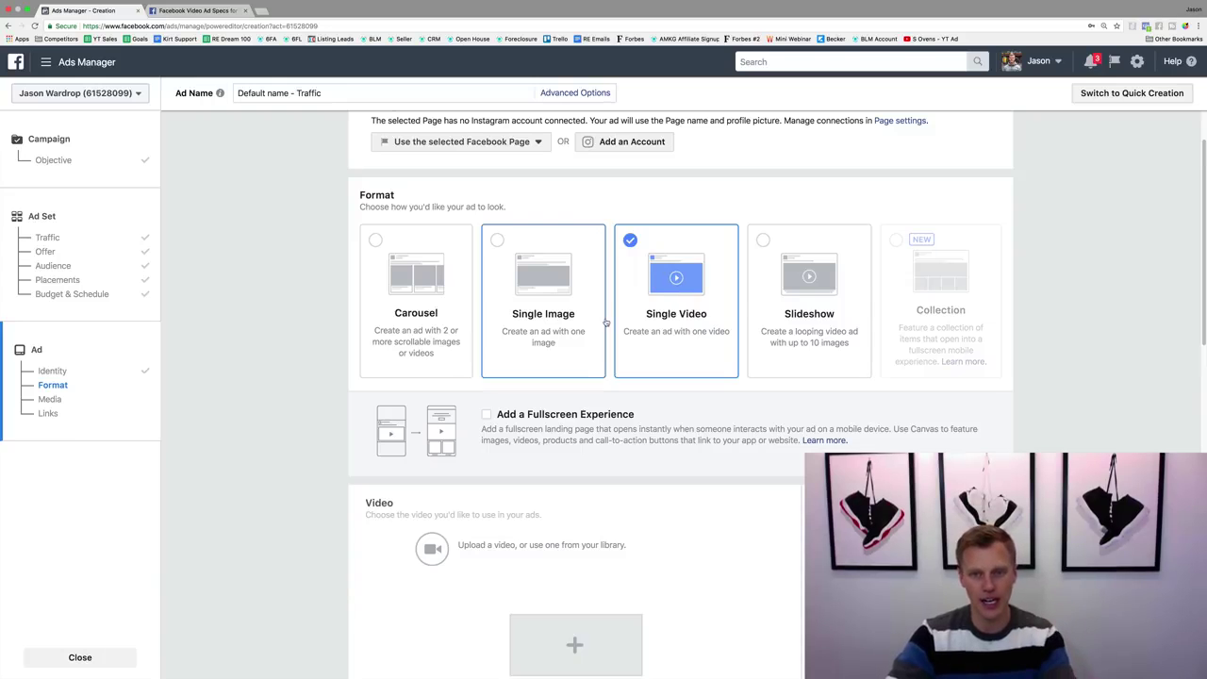
{"action": "scroll", "coordinate": [606, 322], "scroll_direction": "up", "scroll_amount": 3}
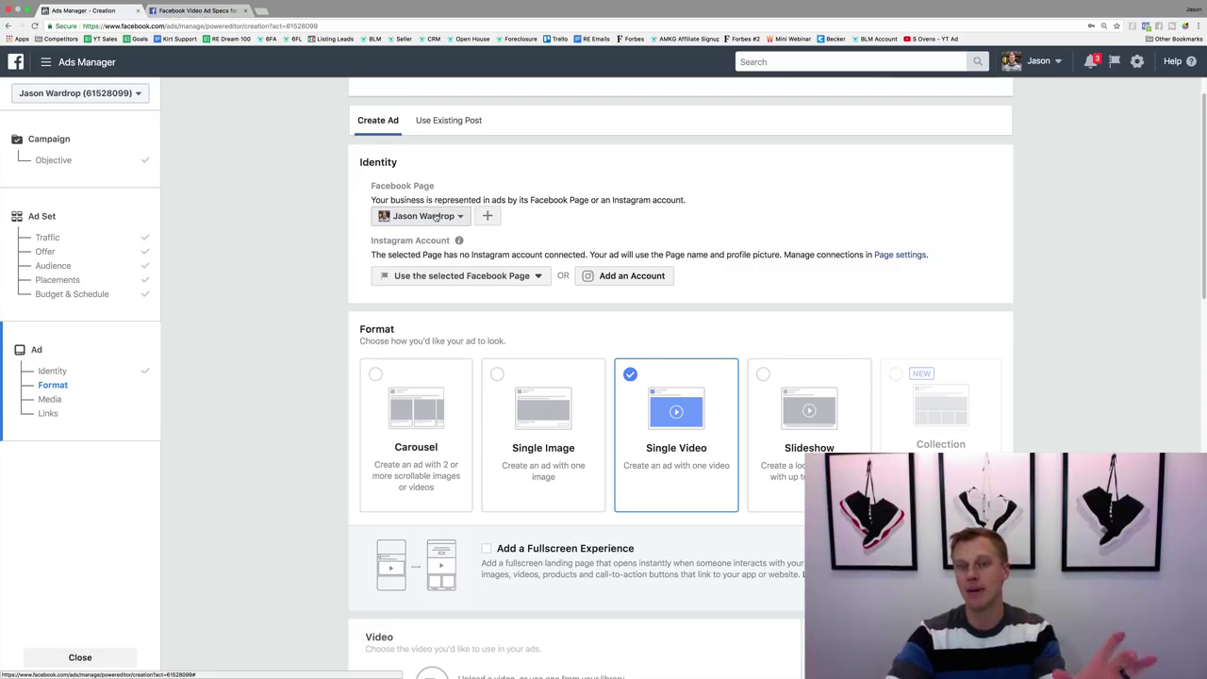
{"action": "left_click", "coordinate": [462, 279]}
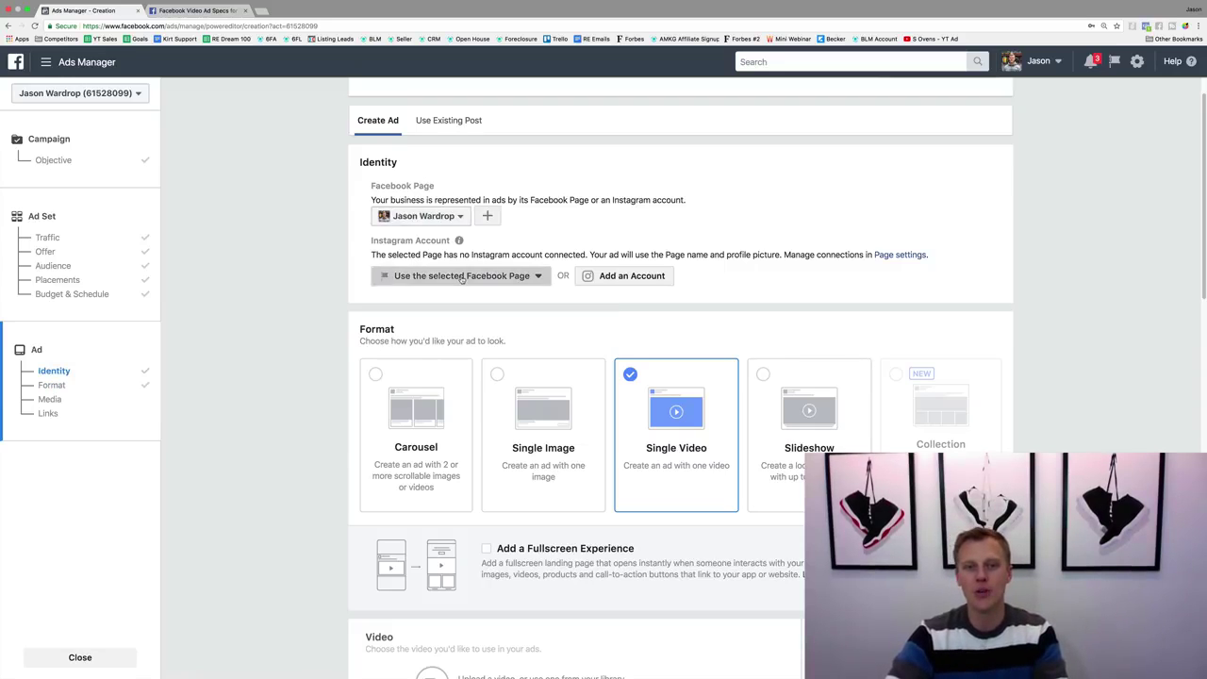
{"action": "left_click", "coordinate": [517, 320]}
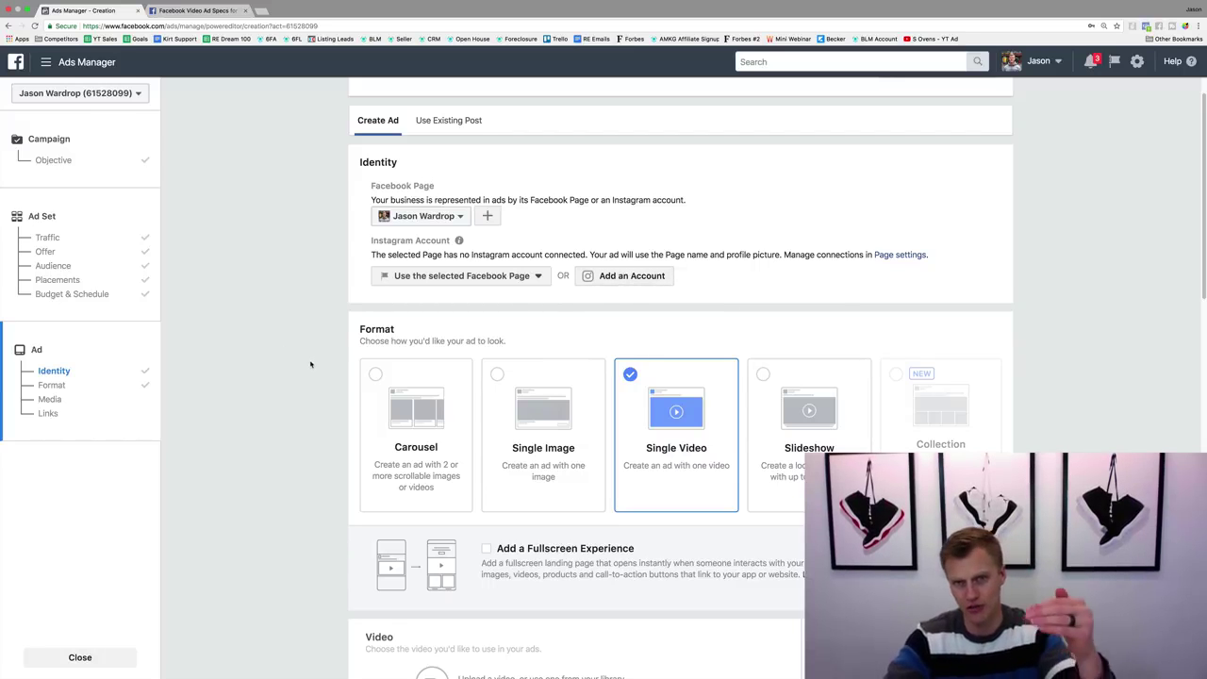
- Add the 10-second video from the account's video library to the ad
{"action": "scroll", "coordinate": [311, 363], "scroll_direction": "down", "scroll_amount": 1}
{"action": "scroll", "coordinate": [311, 363], "scroll_direction": "down", "scroll_amount": 5}
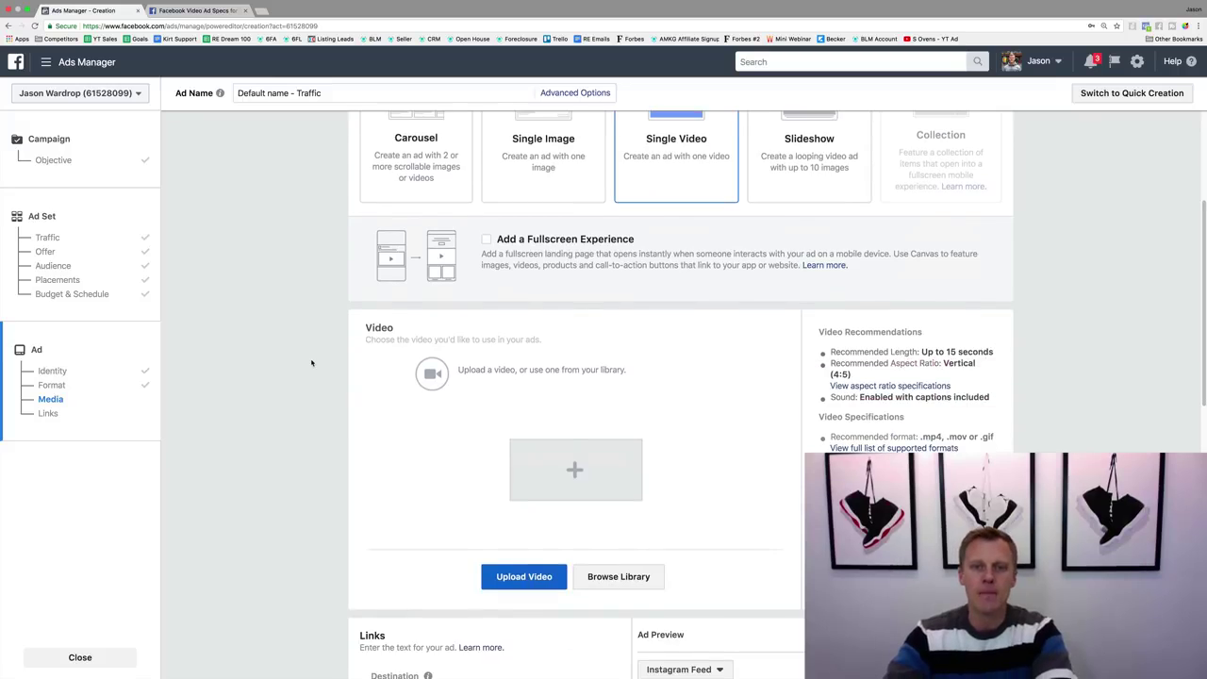
{"action": "scroll", "coordinate": [311, 363], "scroll_direction": "down", "scroll_amount": 3}
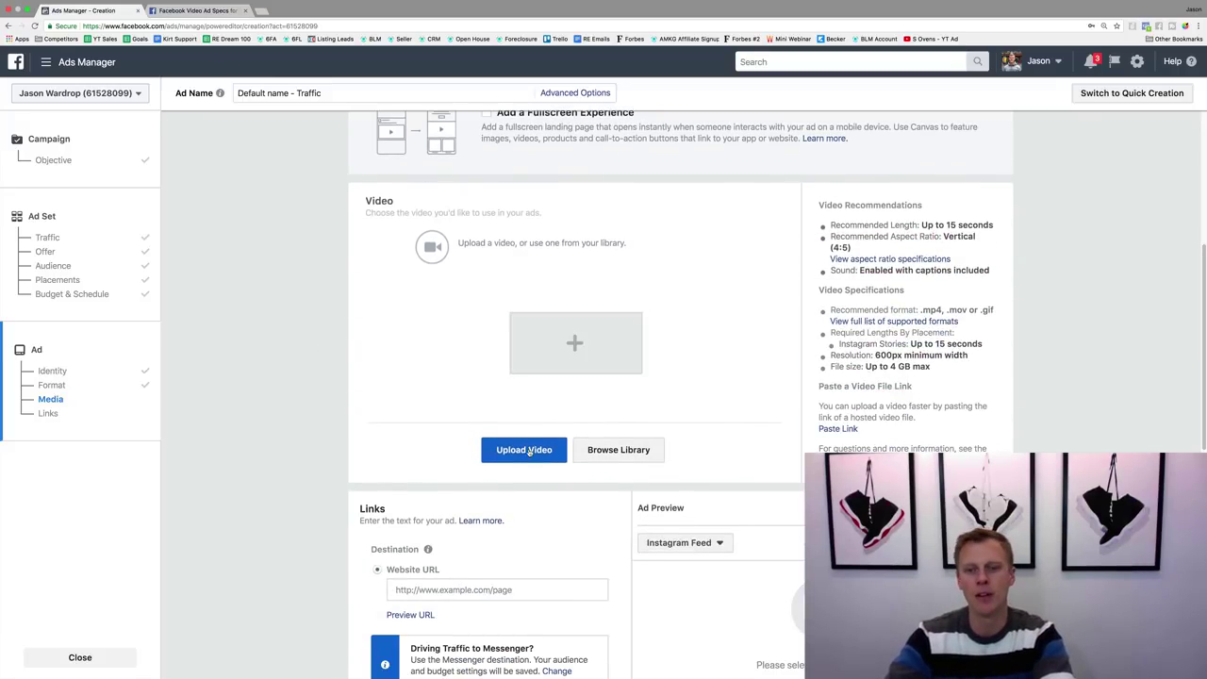
{"action": "left_click", "coordinate": [624, 450]}
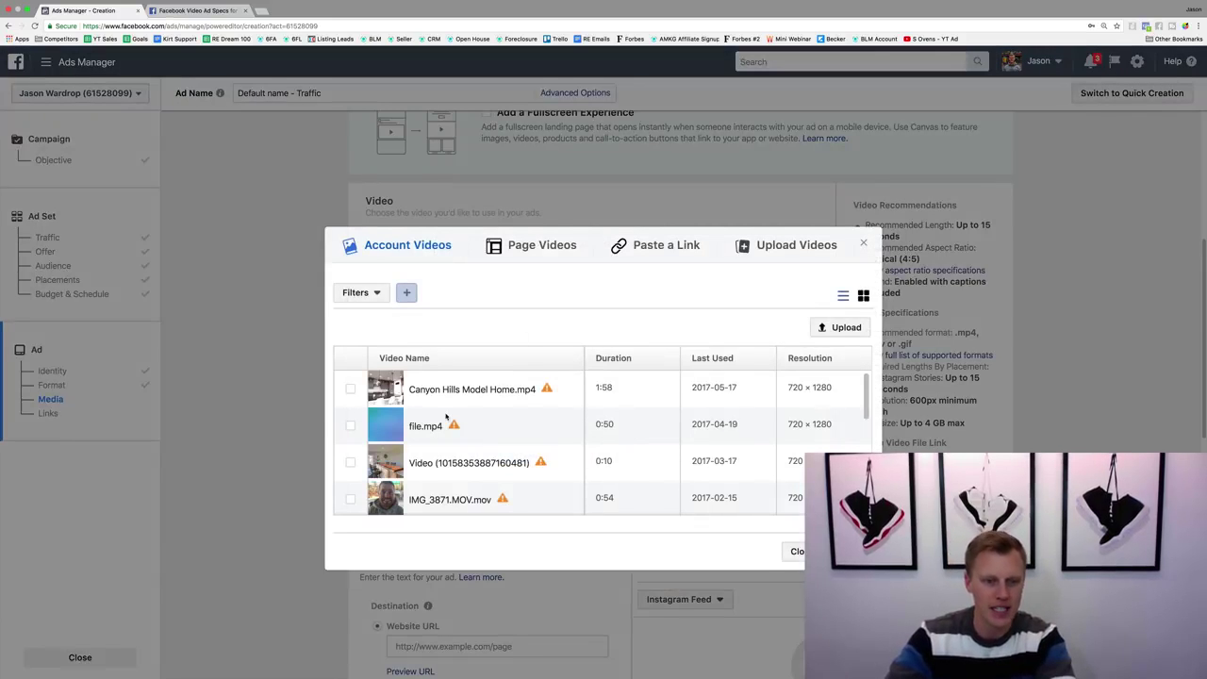
{"action": "left_click", "coordinate": [349, 425]}
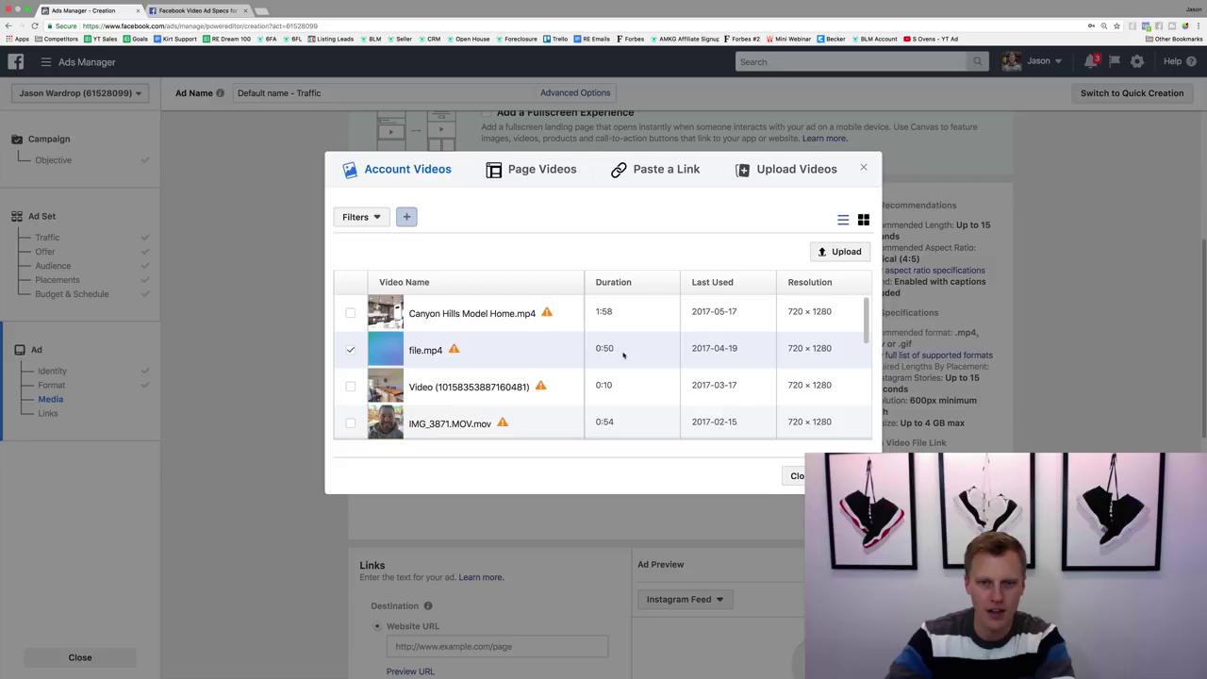
{"action": "left_click", "coordinate": [575, 389]}
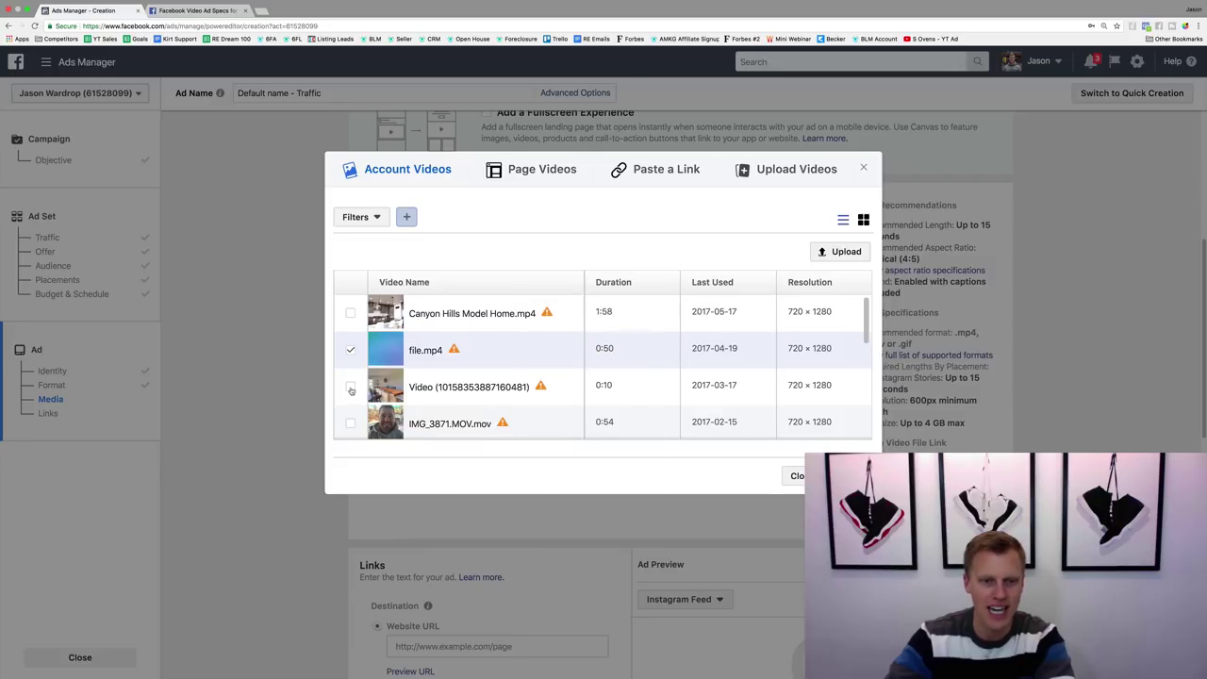
{"action": "left_click", "coordinate": [848, 477]}
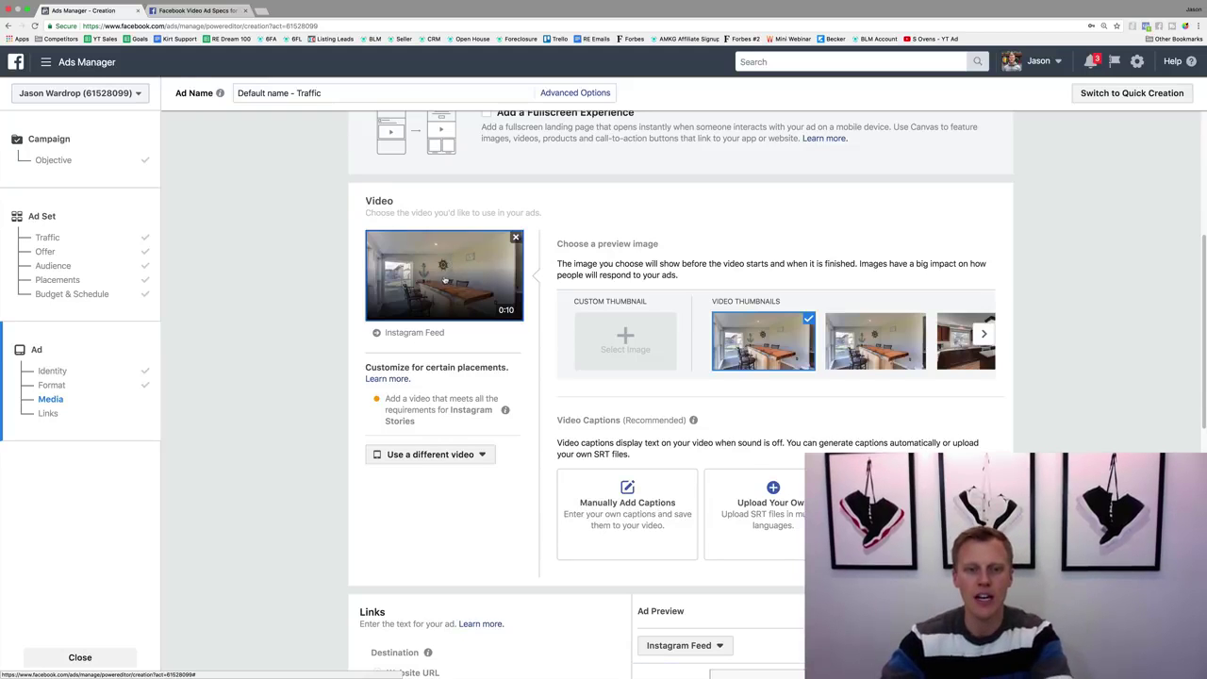
{"action": "scroll", "coordinate": [447, 276], "scroll_direction": "down", "scroll_amount": 5}
{"action": "scroll", "coordinate": [444, 197], "scroll_direction": "down", "scroll_amount": 3}
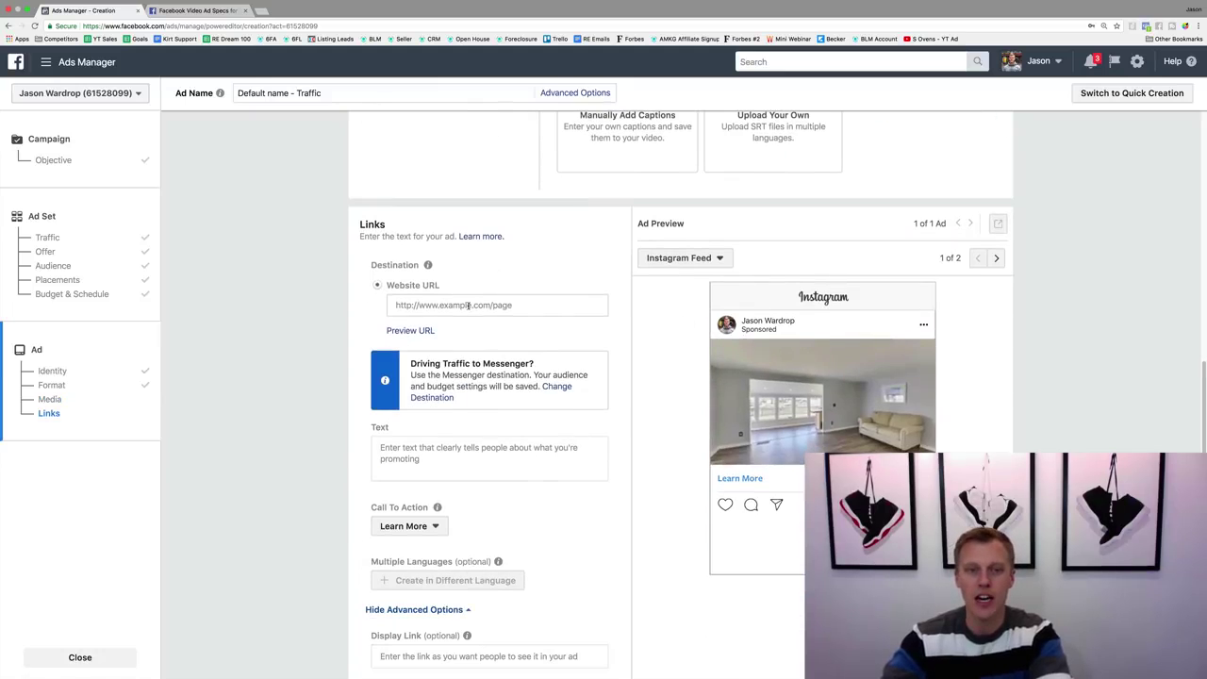
{"action": "left_click", "coordinate": [429, 306]}
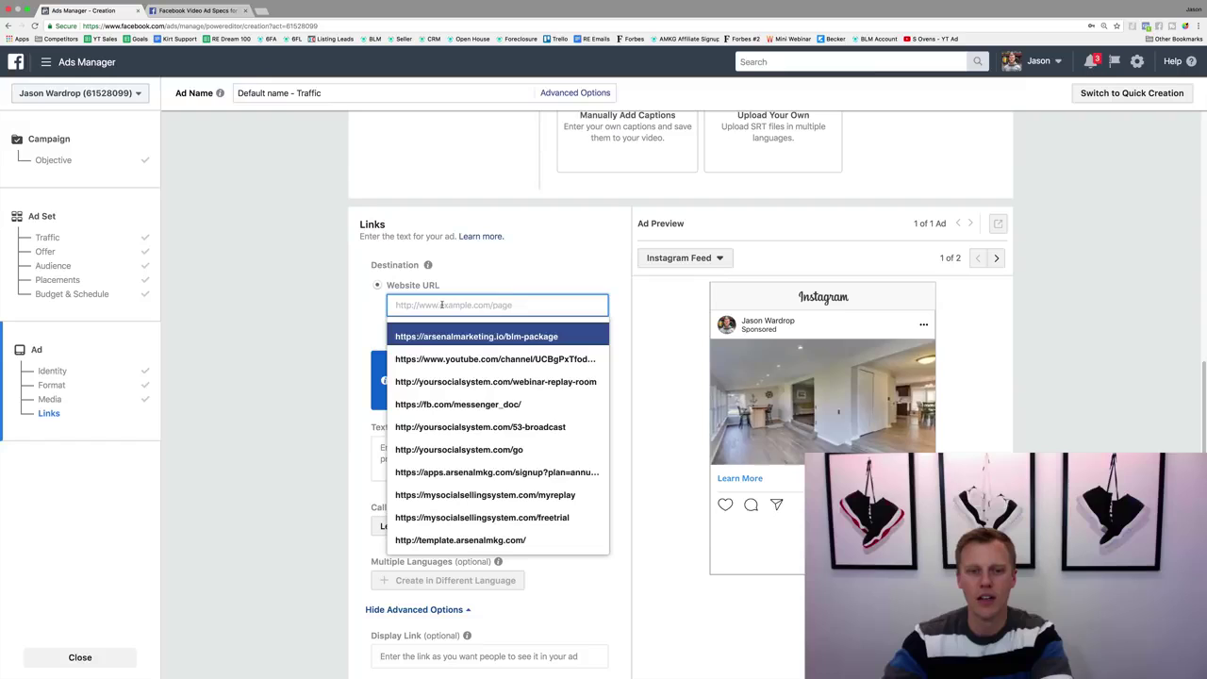
{"action": "left_click", "coordinate": [261, 10]}
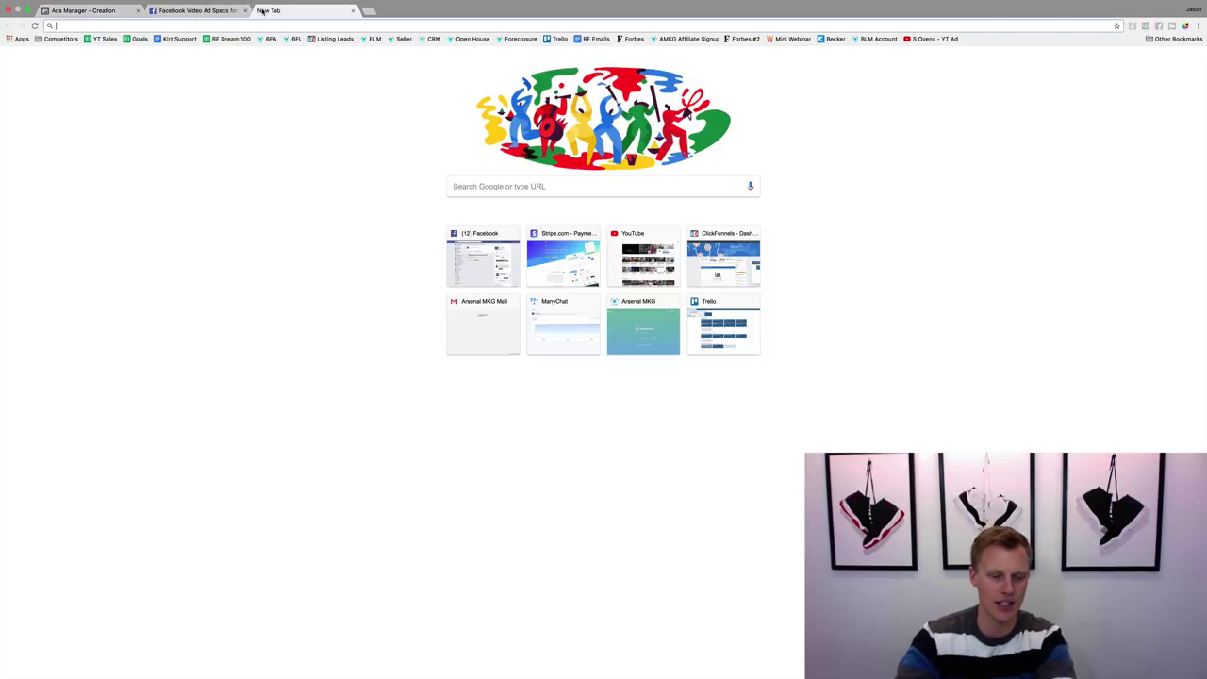
{"action": "type", "text": "google"}
{"action": "key", "text": "Return"}
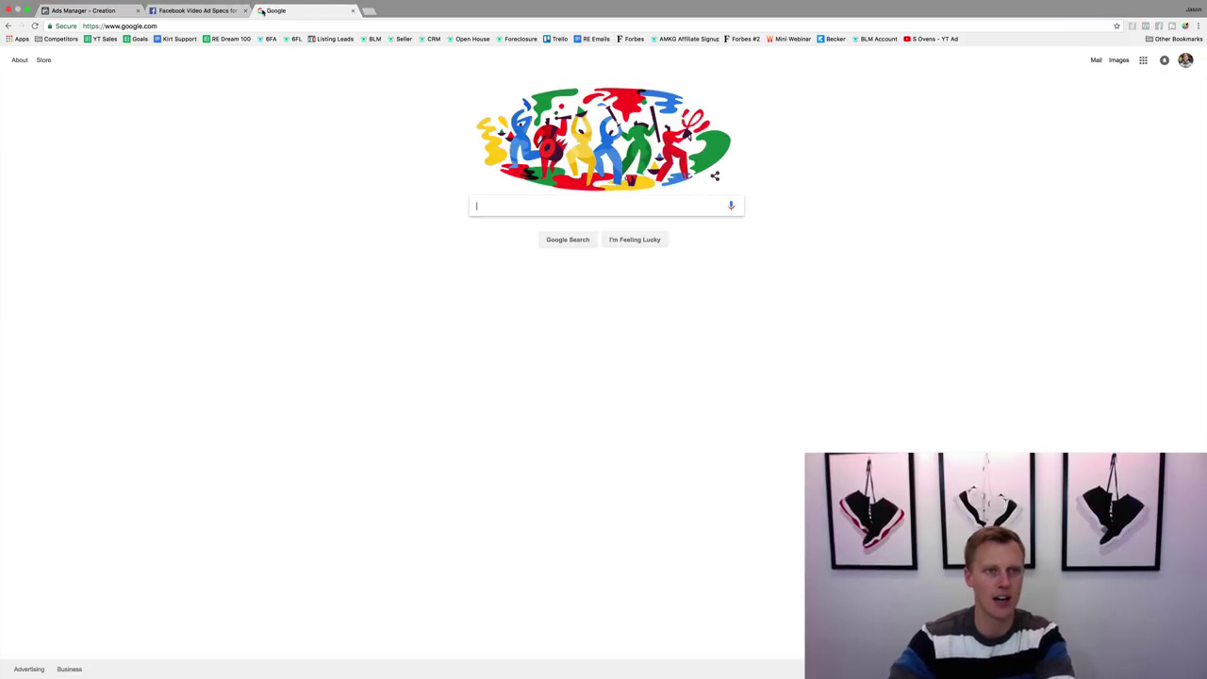
{"action": "left_click", "coordinate": [160, 27]}
{"action": "key", "text": "ctrl+c"}
{"action": "left_click", "coordinate": [84, 11]}
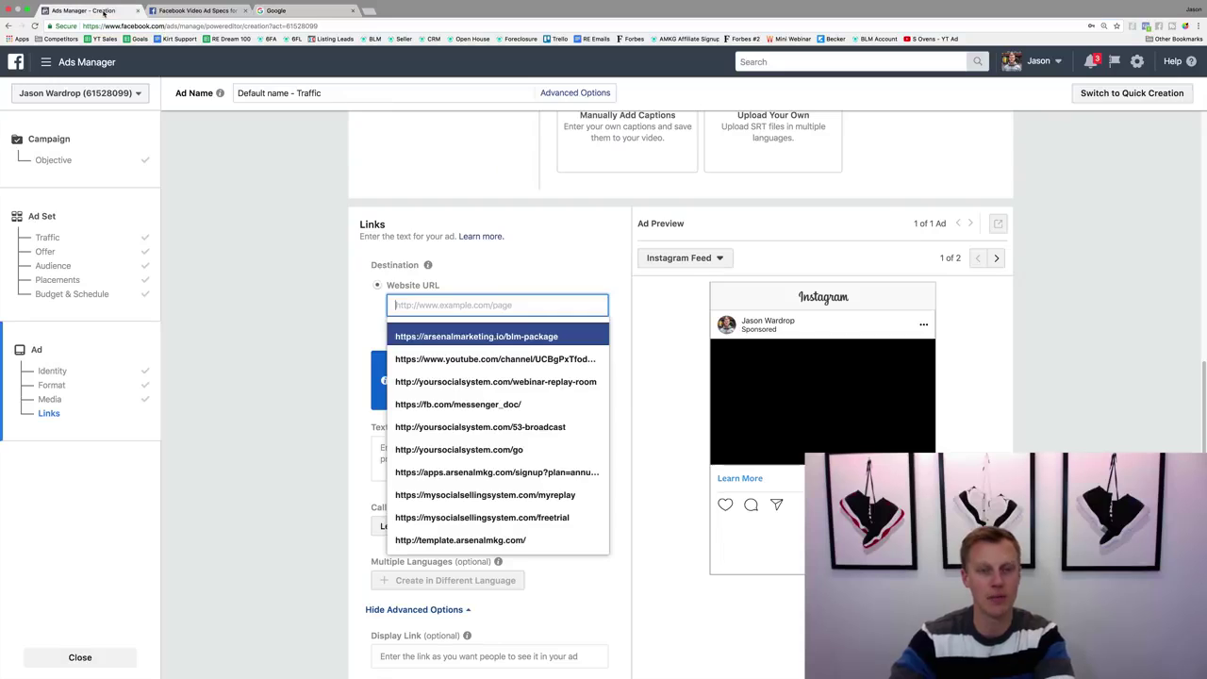
{"action": "key", "text": "ctrl+v"}
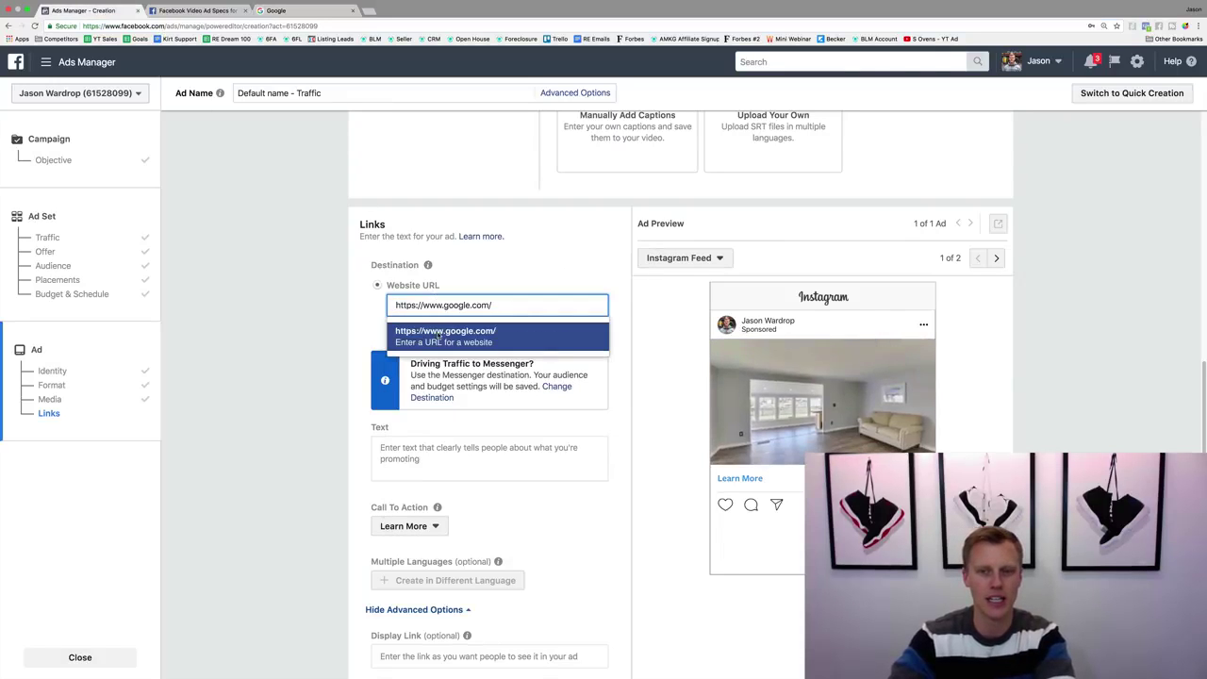
{"action": "left_click", "coordinate": [451, 326]}
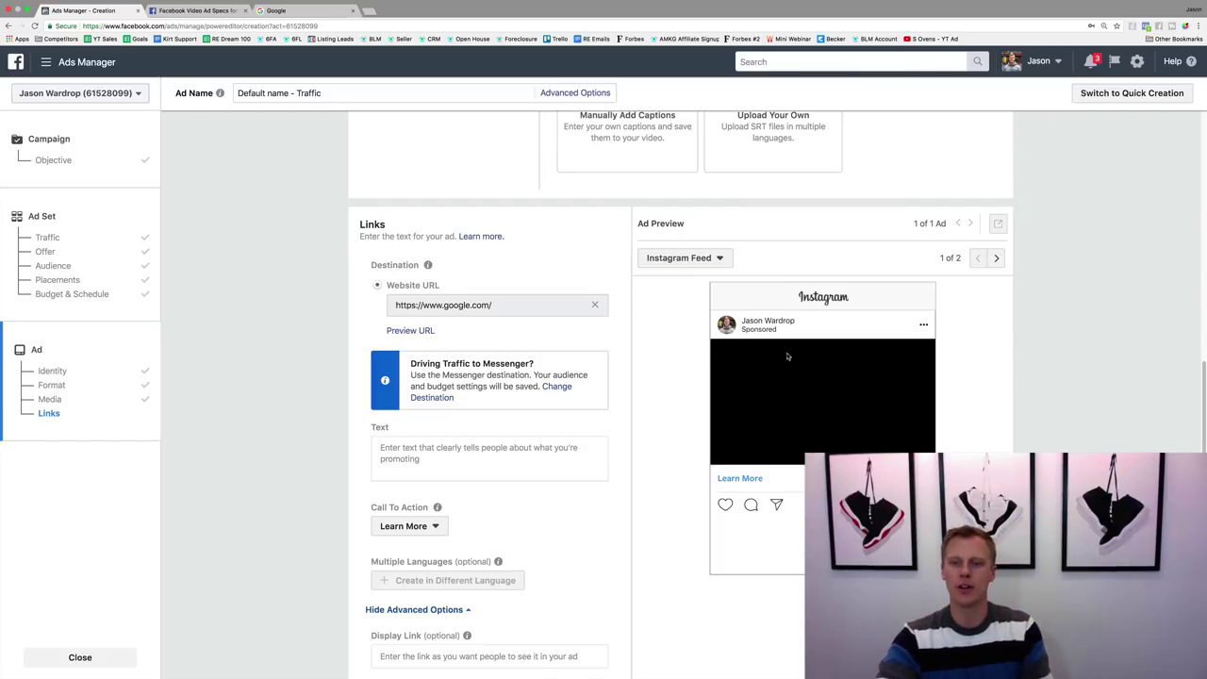
- Preview the ad for Instagram Stories and check the Instagram Stories requirements in the Facebook video ad specs
{"action": "left_click", "coordinate": [995, 259]}
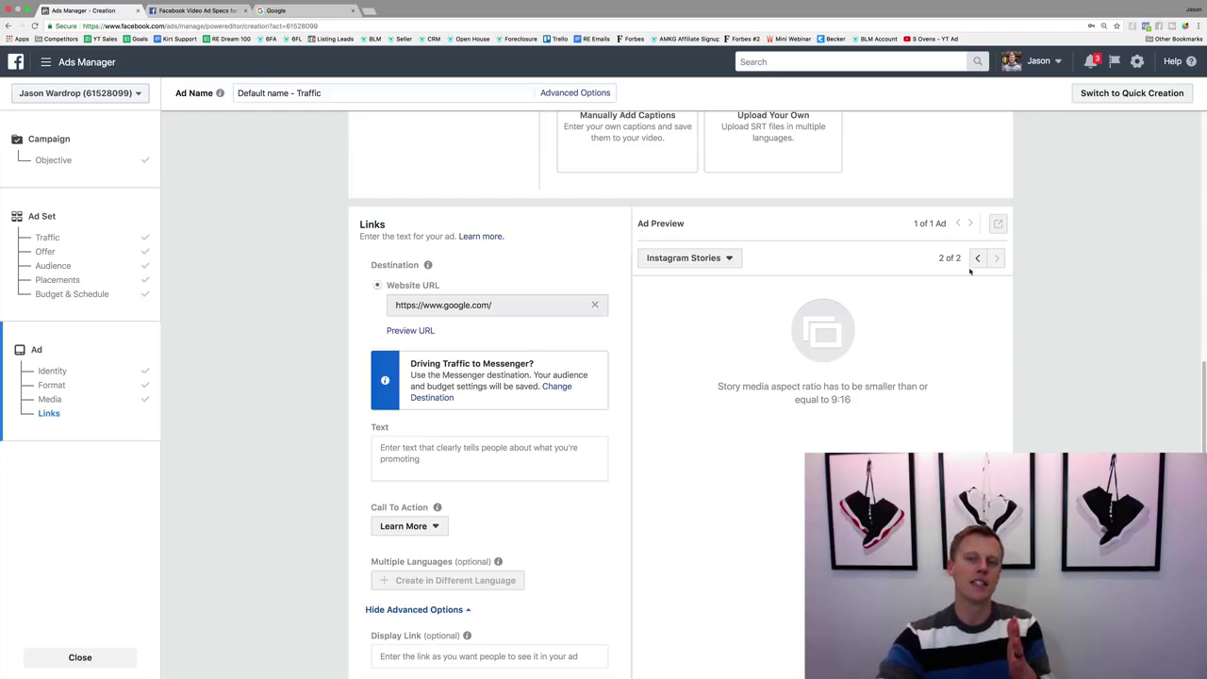
{"action": "left_click", "coordinate": [194, 11]}
{"action": "left_click", "coordinate": [717, 221]}
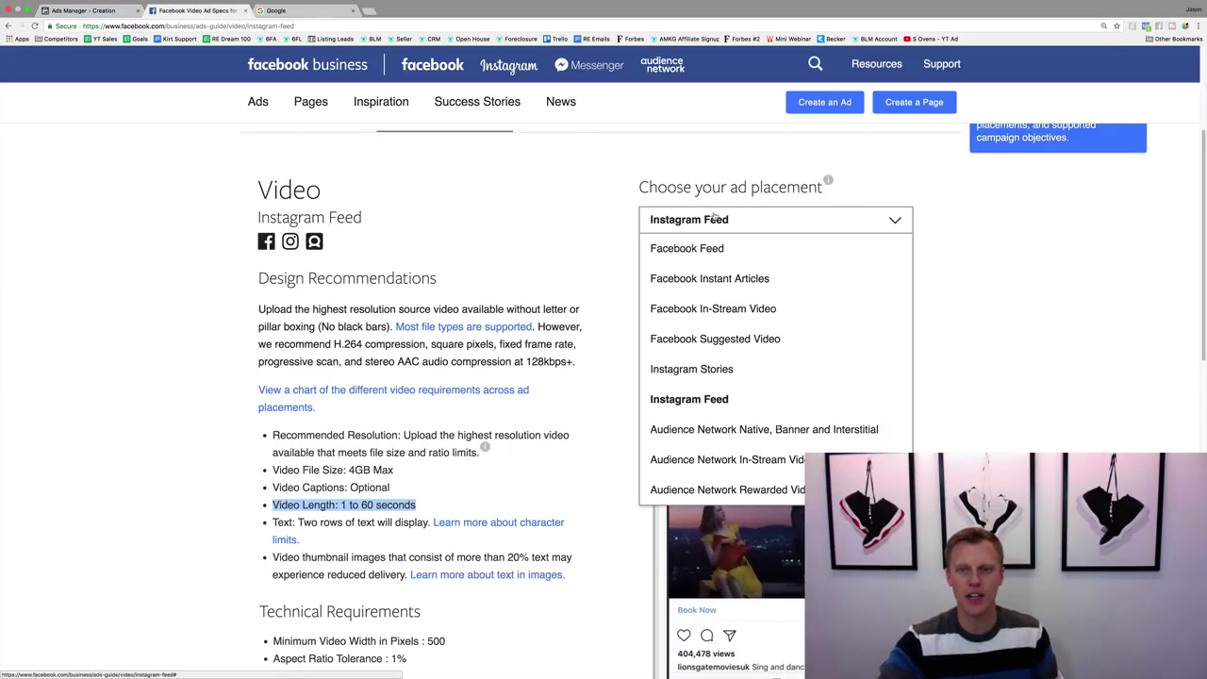
{"action": "left_click", "coordinate": [717, 369]}
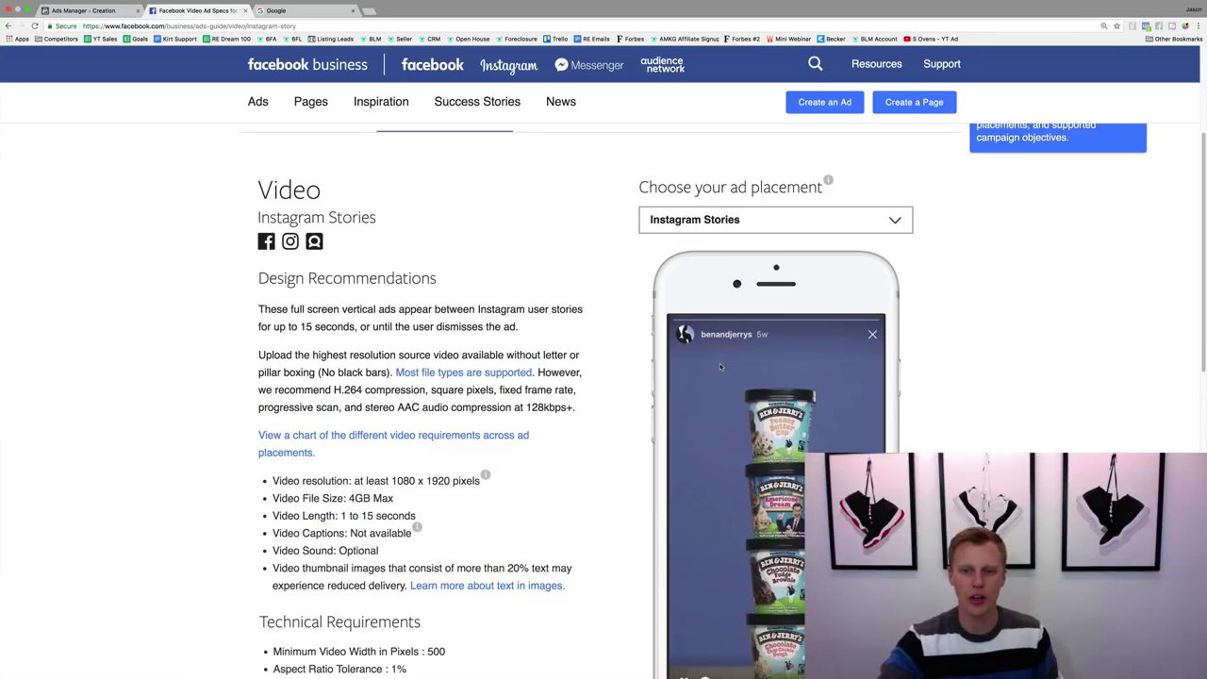
{"action": "scroll", "coordinate": [200, 440], "scroll_direction": "down", "scroll_amount": 3}
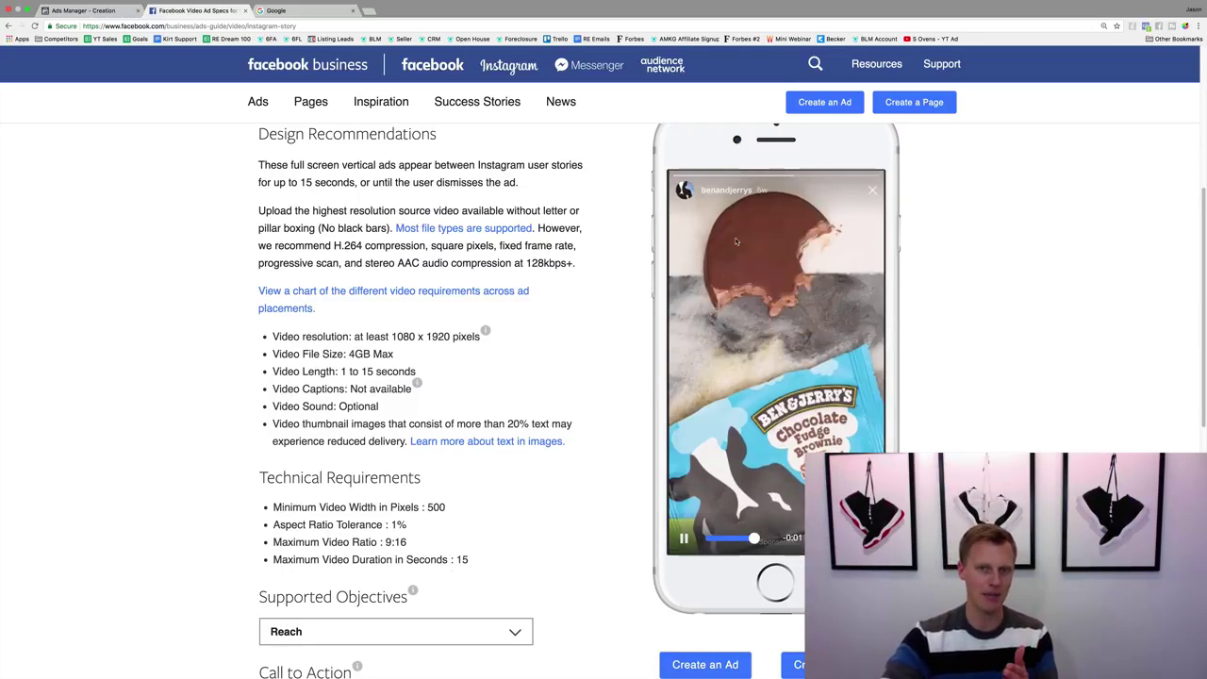
- Return to the ad in Ads Manager and switch its preview from Instagram Stories to Instagram Feed
{"action": "left_click", "coordinate": [98, 11]}
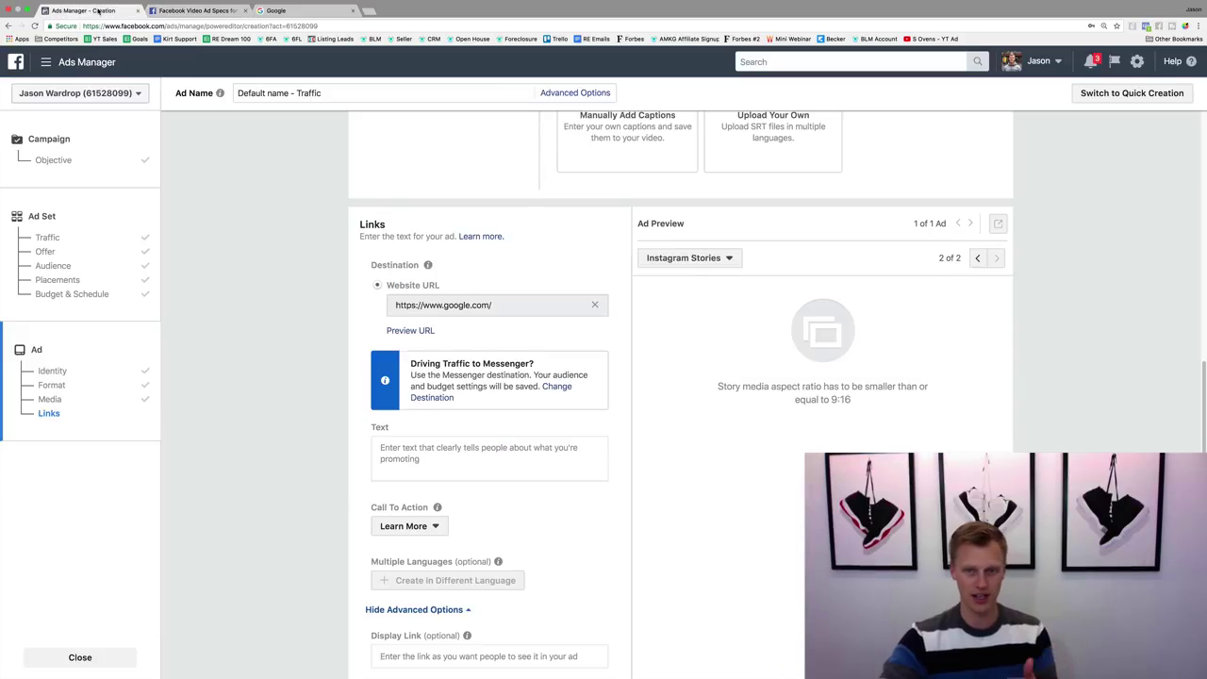
{"action": "scroll", "coordinate": [419, 377], "scroll_direction": "up", "scroll_amount": 5}
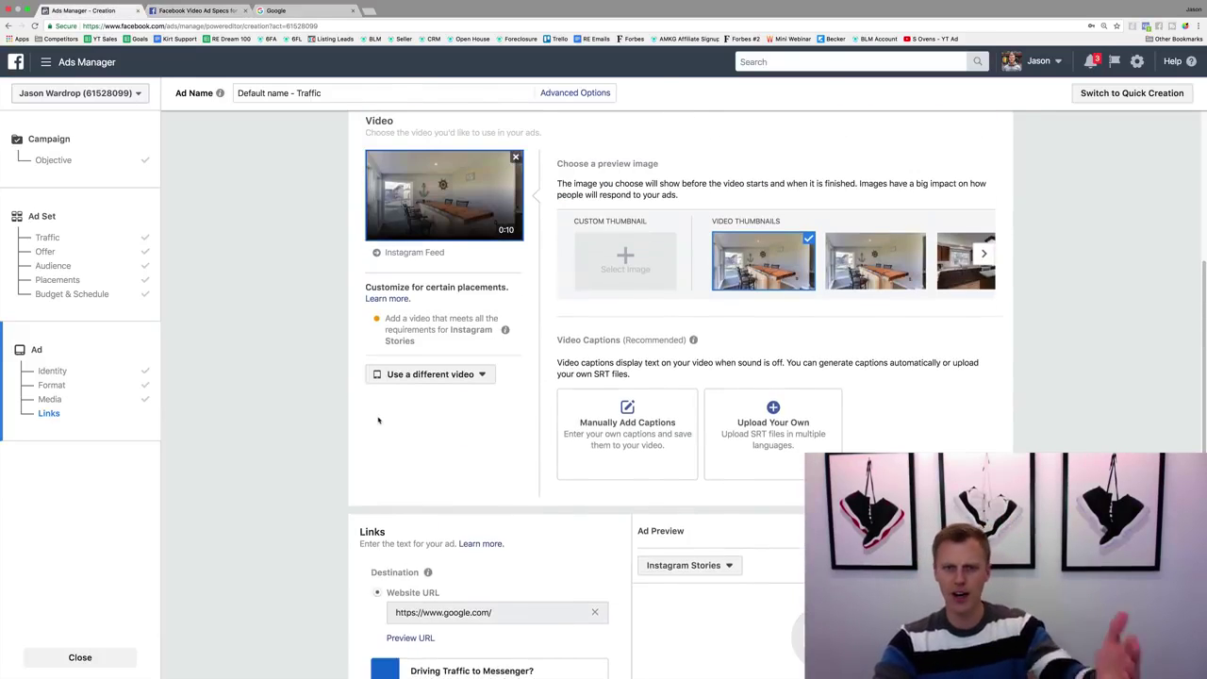
{"action": "scroll", "coordinate": [377, 414], "scroll_direction": "up", "scroll_amount": 2}
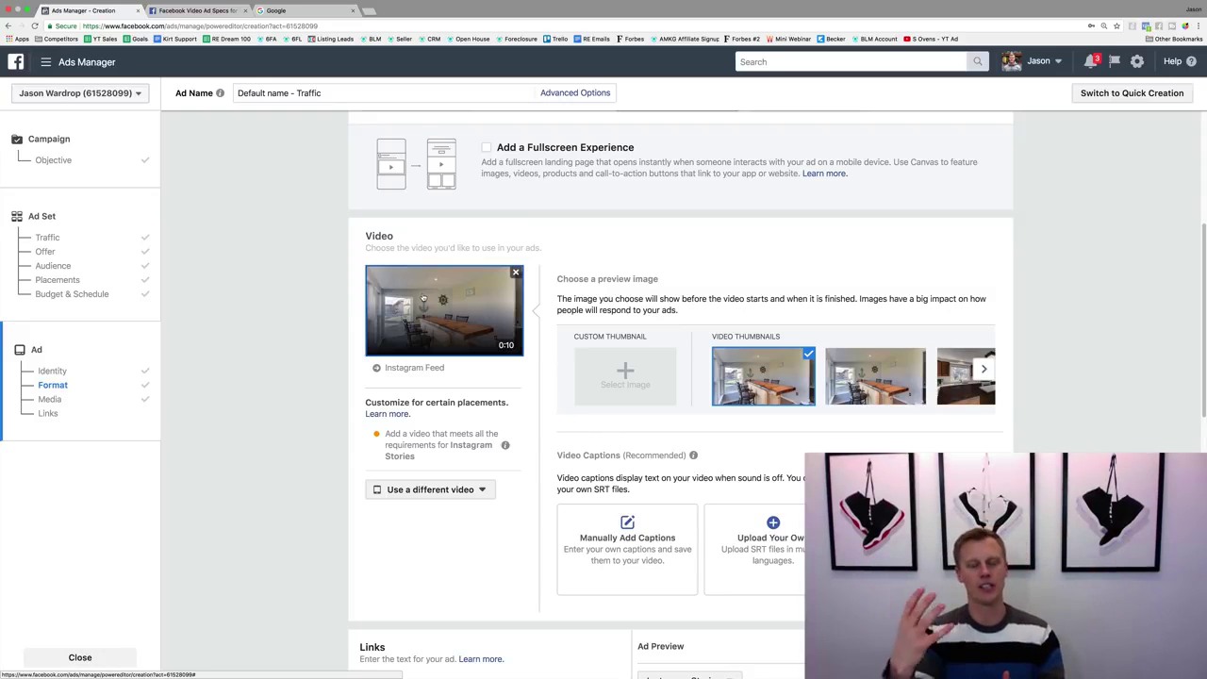
{"action": "scroll", "coordinate": [432, 335], "scroll_direction": "down", "scroll_amount": 7}
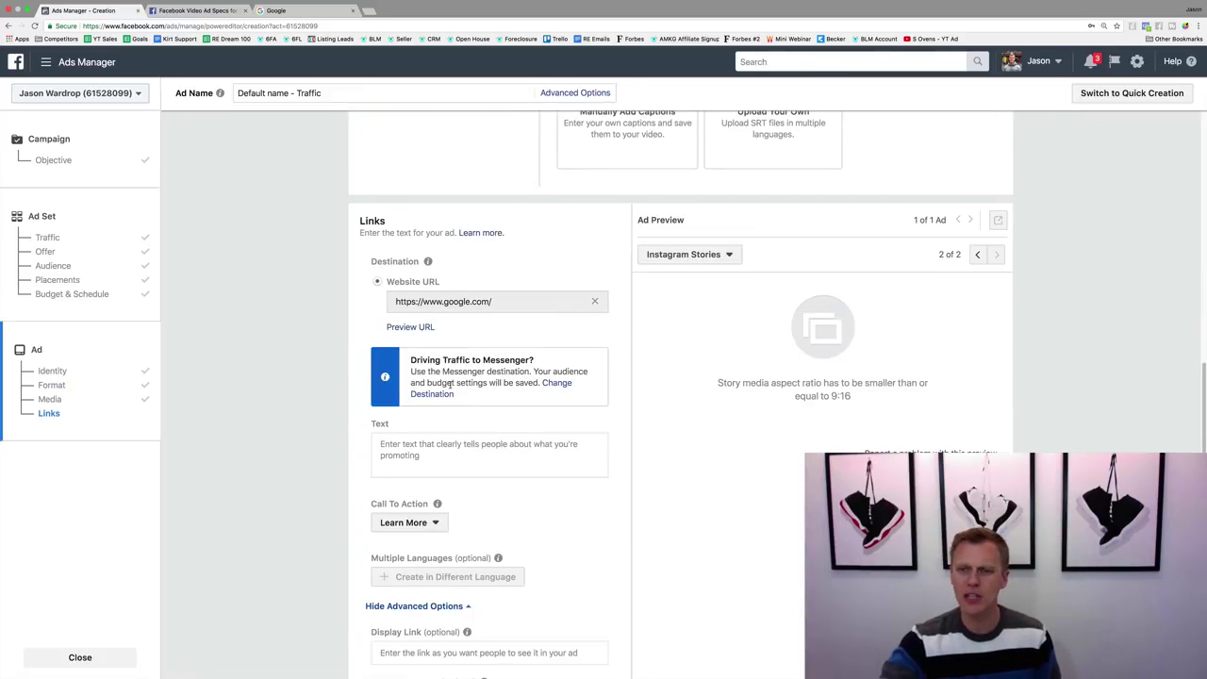
{"action": "left_click", "coordinate": [977, 255]}
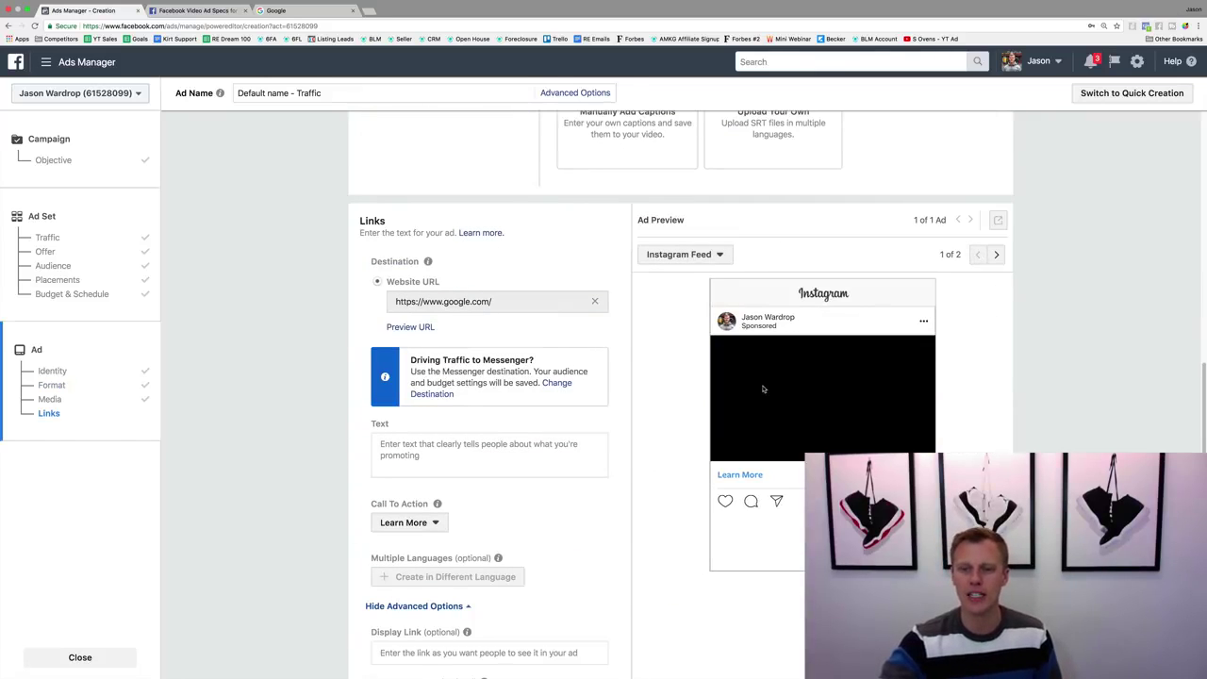
- Enter "Type your text..." as the ad's text and select Learn More as its call to action
{"action": "left_click", "coordinate": [513, 443]}
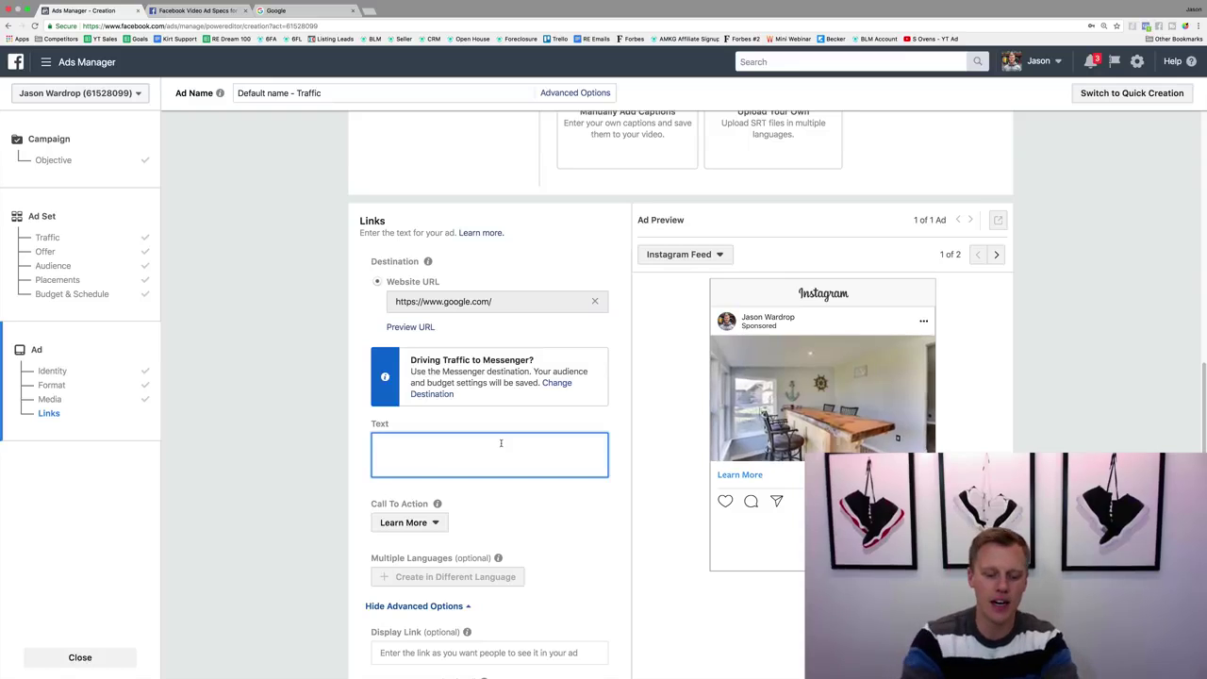
{"action": "type", "text": "Type your text..."}
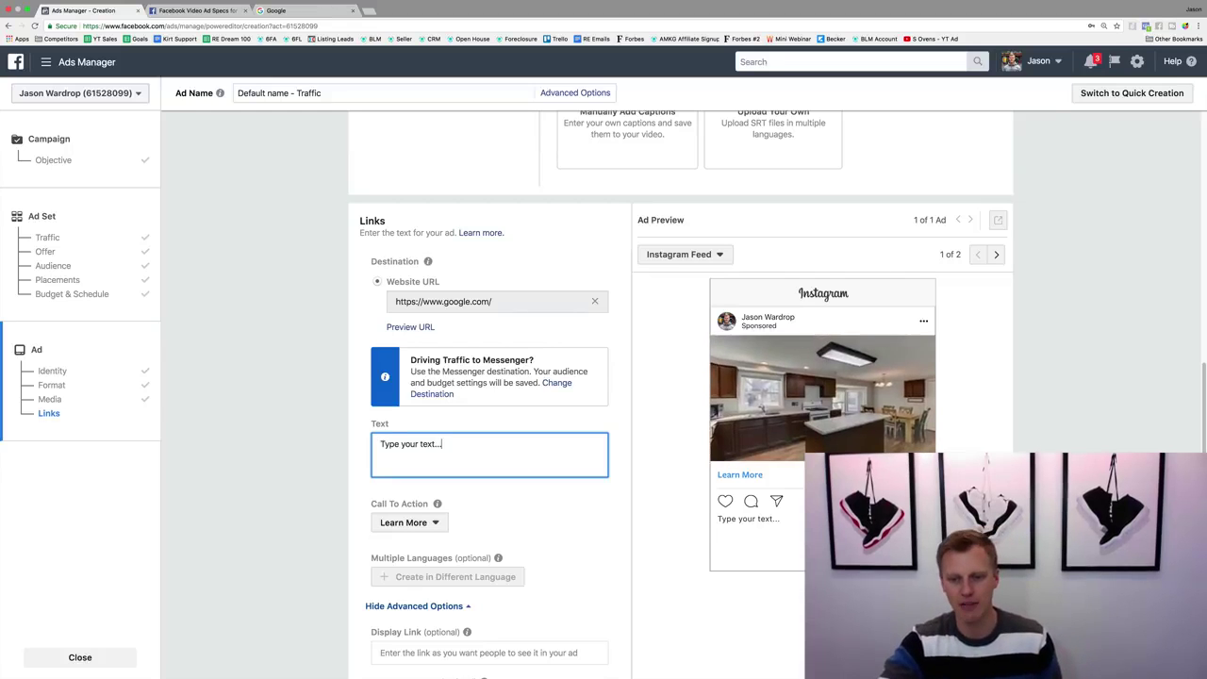
{"action": "scroll", "coordinate": [534, 504], "scroll_direction": "down", "scroll_amount": 1}
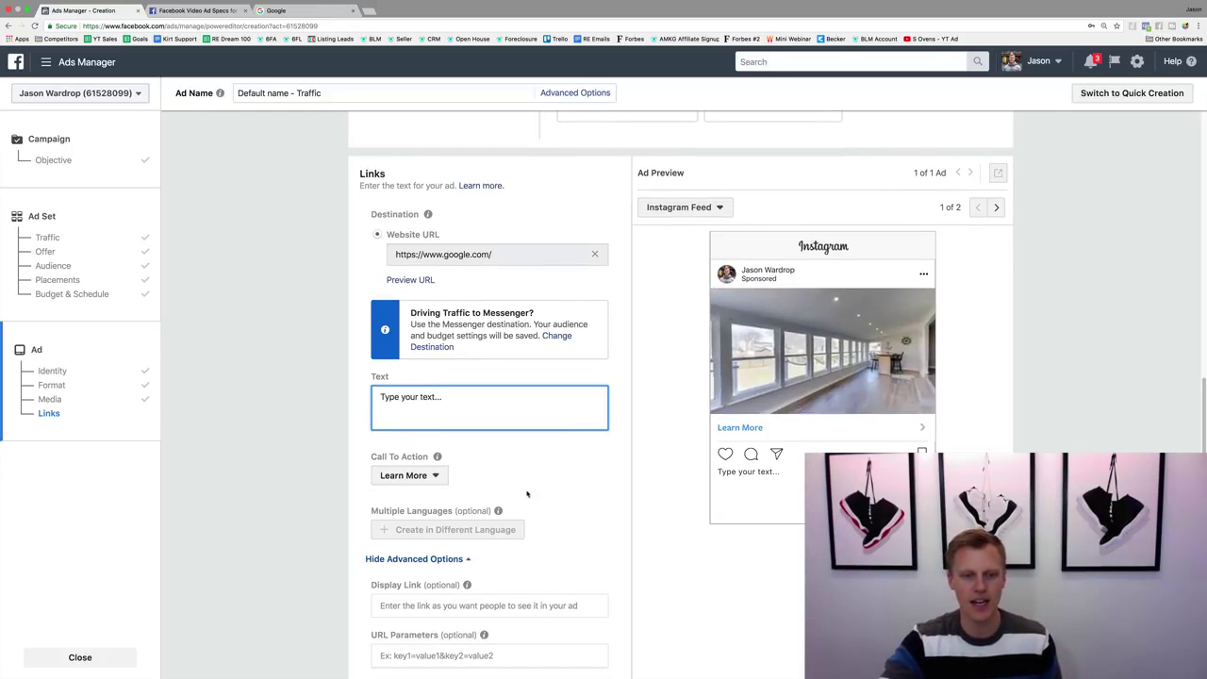
{"action": "left_click", "coordinate": [437, 479]}
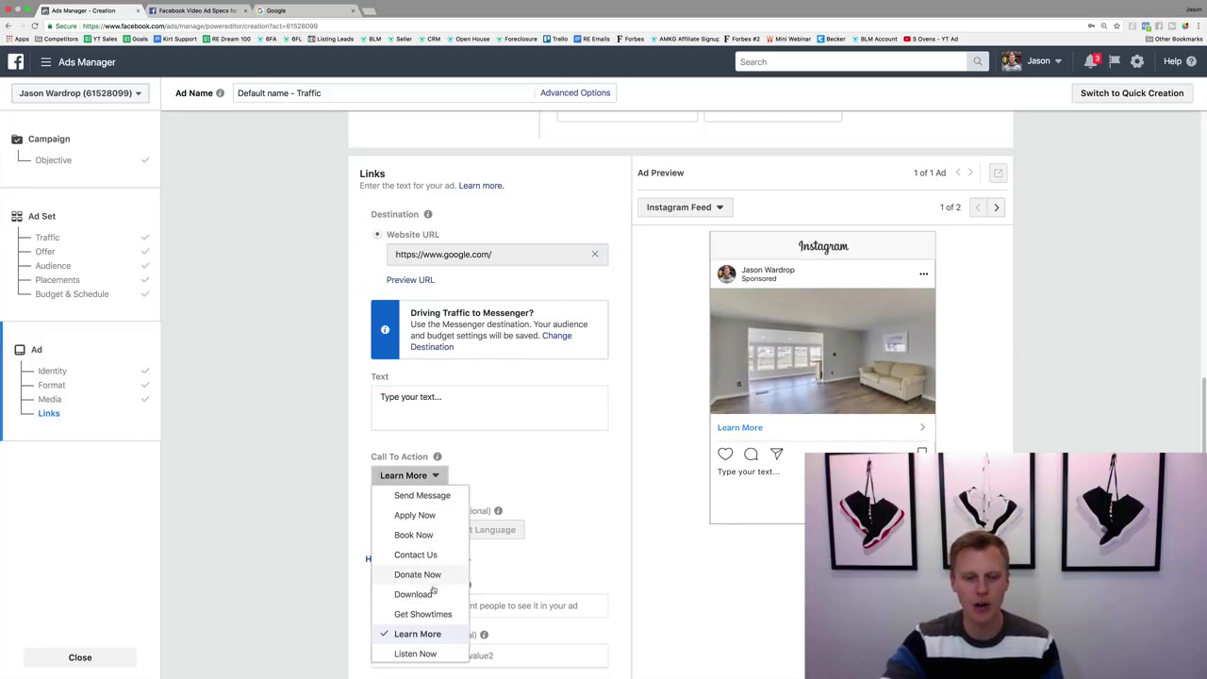
{"action": "scroll", "coordinate": [433, 591], "scroll_direction": "down", "scroll_amount": 2}
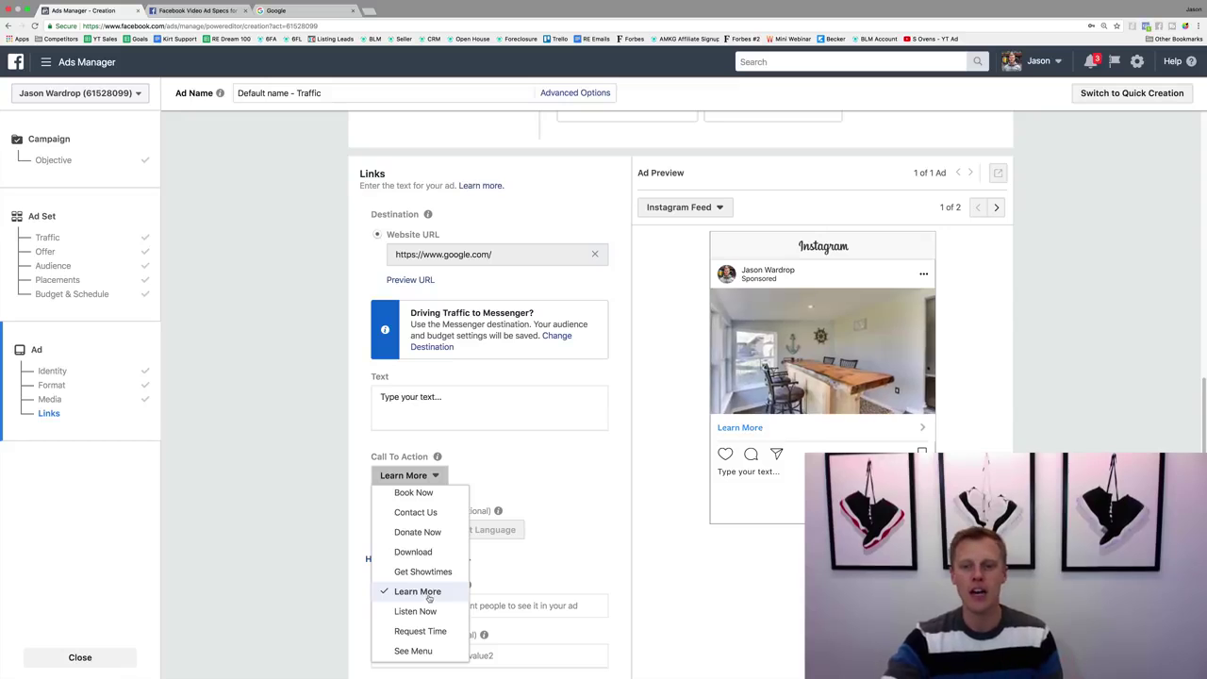
{"action": "left_click", "coordinate": [429, 597]}
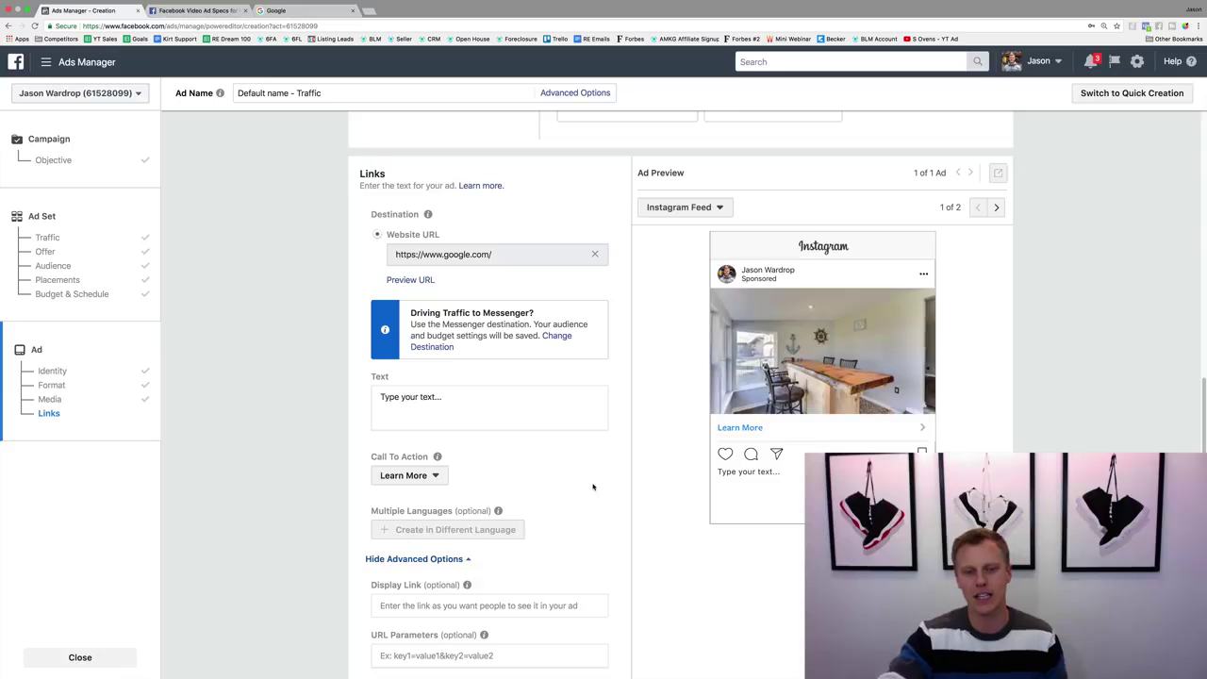
- Review the ad's advanced link options and conversion tracking settings, including the Facebook Pixel
{"action": "scroll", "coordinate": [623, 464], "scroll_direction": "down", "scroll_amount": 3}
{"action": "scroll", "coordinate": [622, 464], "scroll_direction": "down", "scroll_amount": 3}
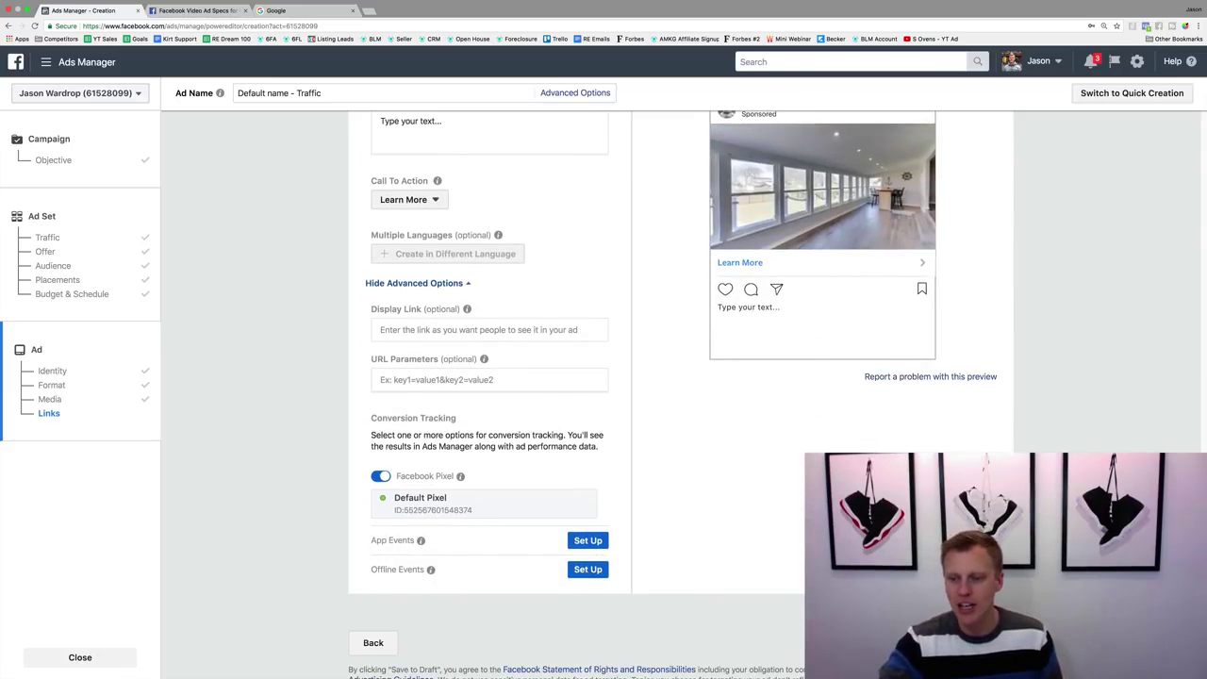
{"action": "scroll", "coordinate": [673, 559], "scroll_direction": "up", "scroll_amount": 6}
{"action": "scroll", "coordinate": [673, 559], "scroll_direction": "up", "scroll_amount": 2}
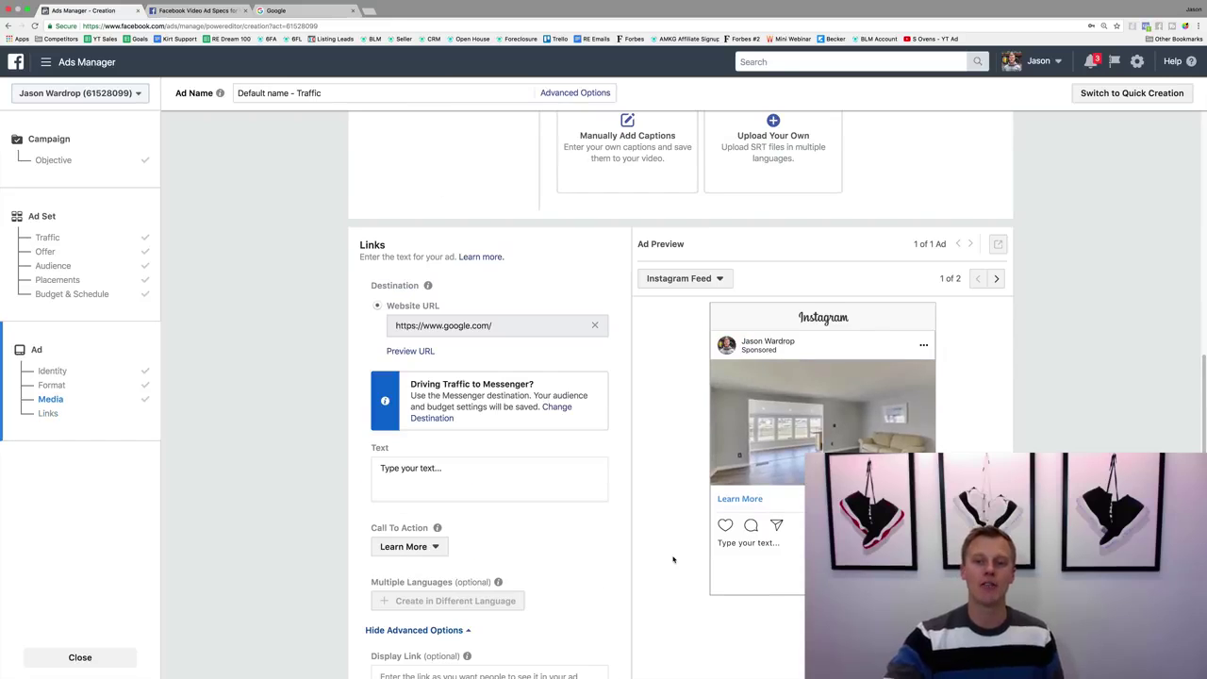